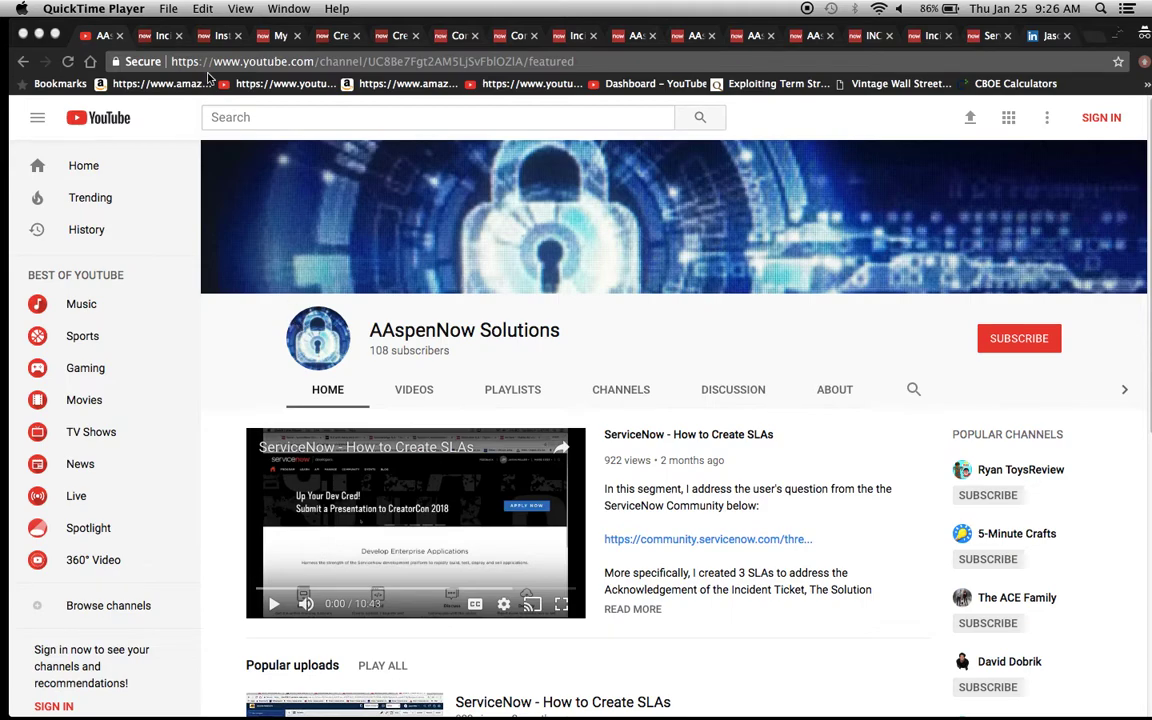
Review the ServiceNow documentation on Incident Alert Management features and the components installed with incident alert management
click(155, 38)
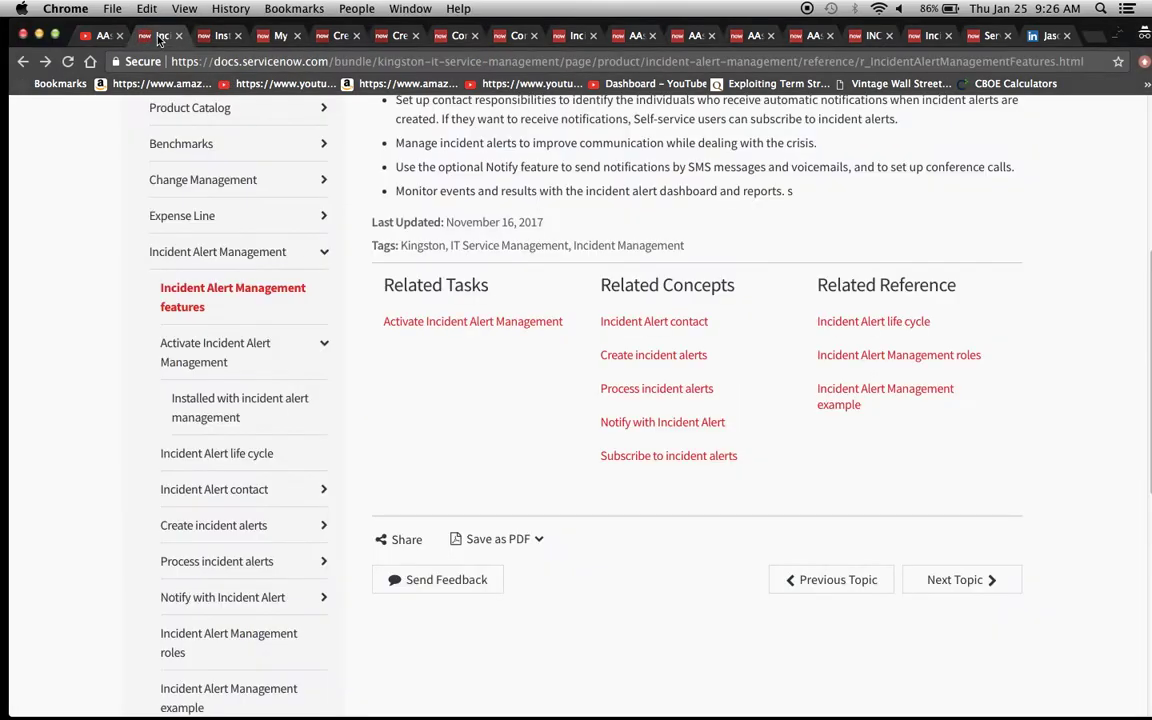
scroll(428, 229, up, 5)
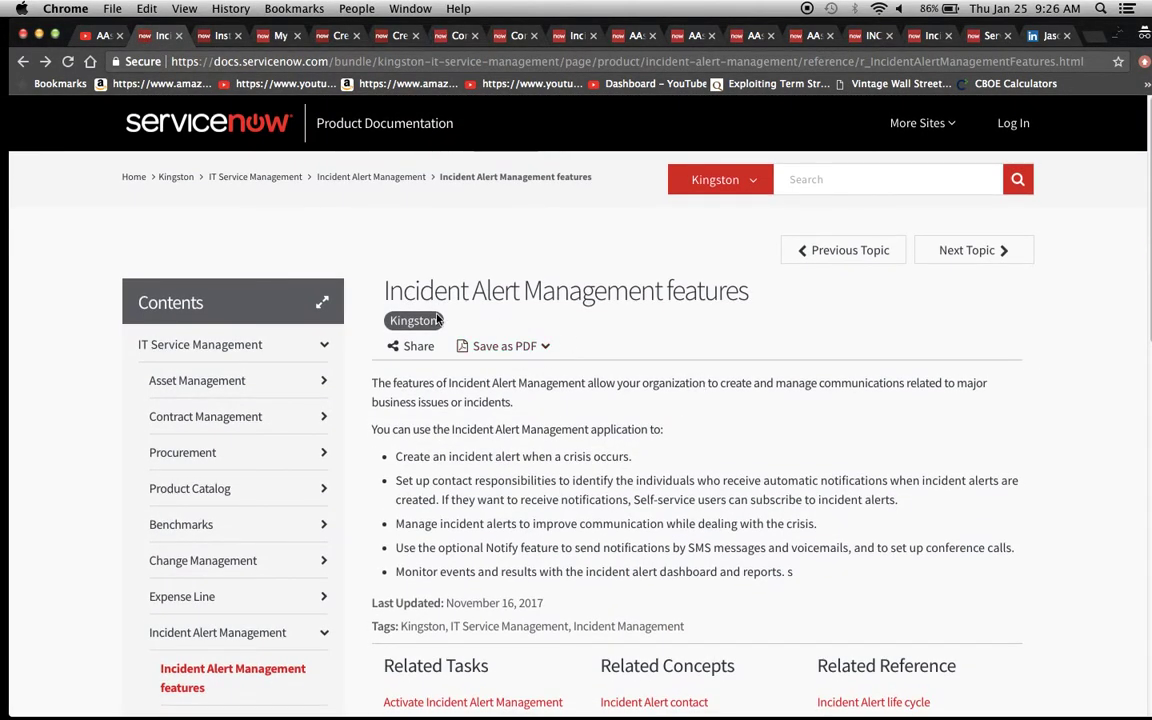
click(213, 38)
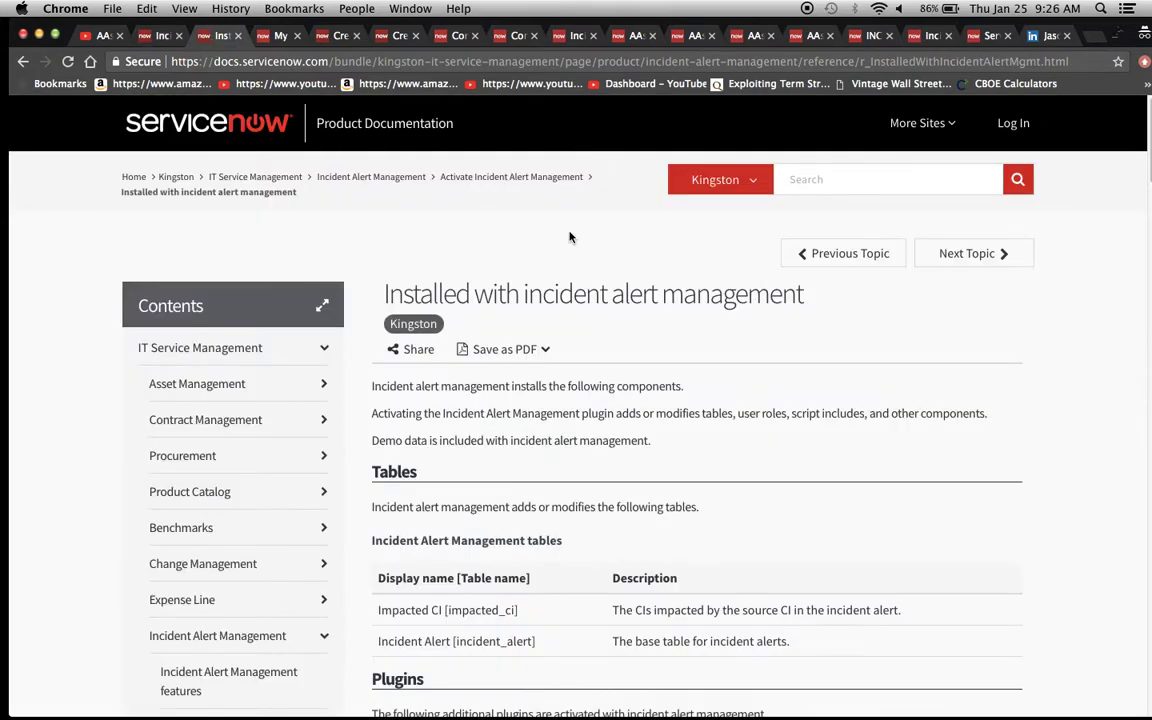
Read the documentation procedure for creating a contact responsibility, including its Name and Type fields
click(335, 38)
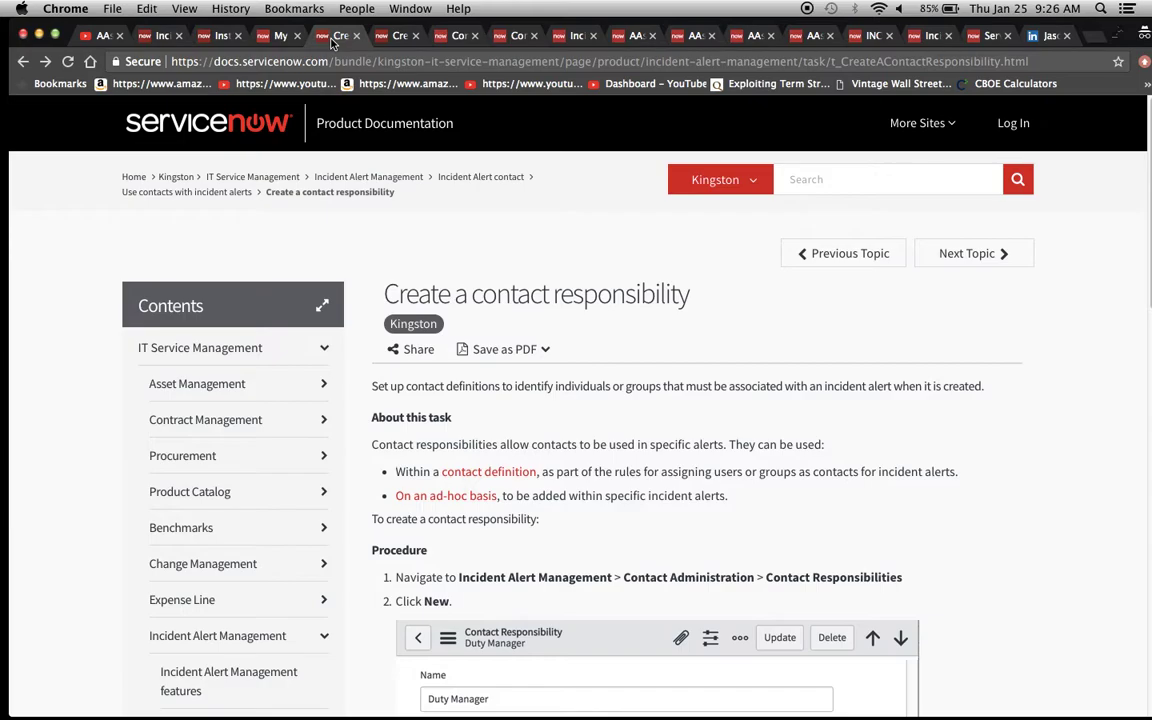
scroll(782, 310, down, 3)
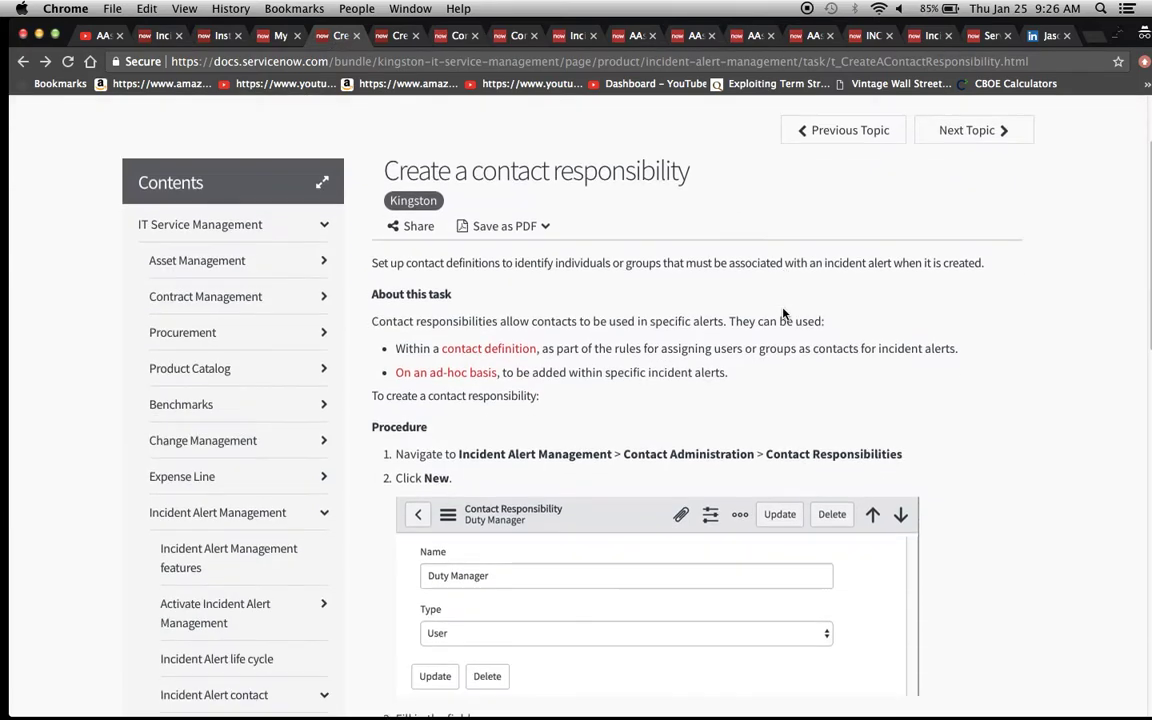
scroll(782, 310, down, 5)
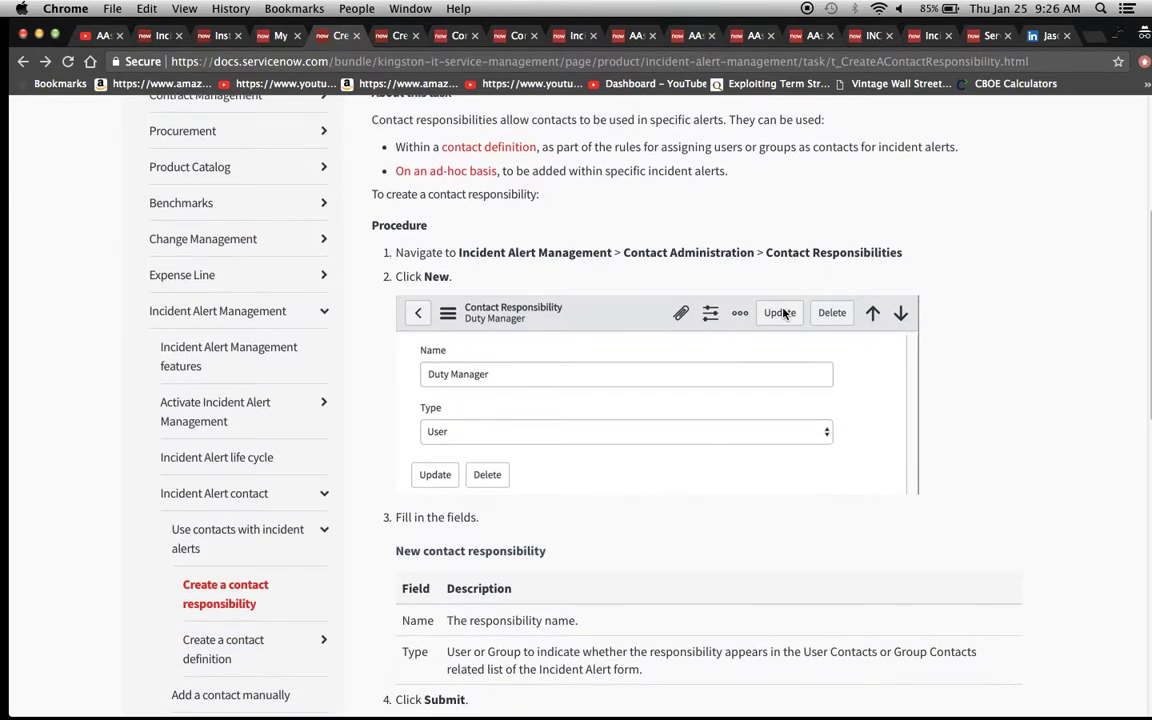
scroll(783, 313, down, 3)
scroll(783, 313, up, 10)
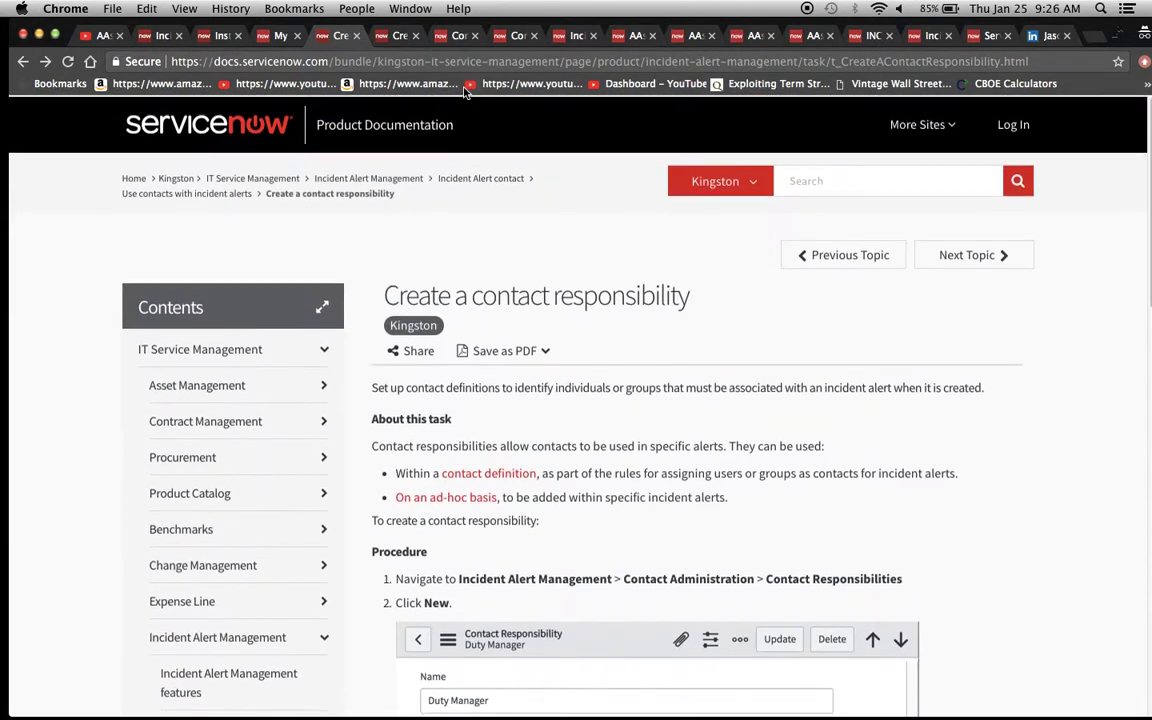
Read the documentation on creating a contact definition, covering its example form, Source options, Source field and Condition descriptions
click(380, 36)
scroll(678, 347, up, 8)
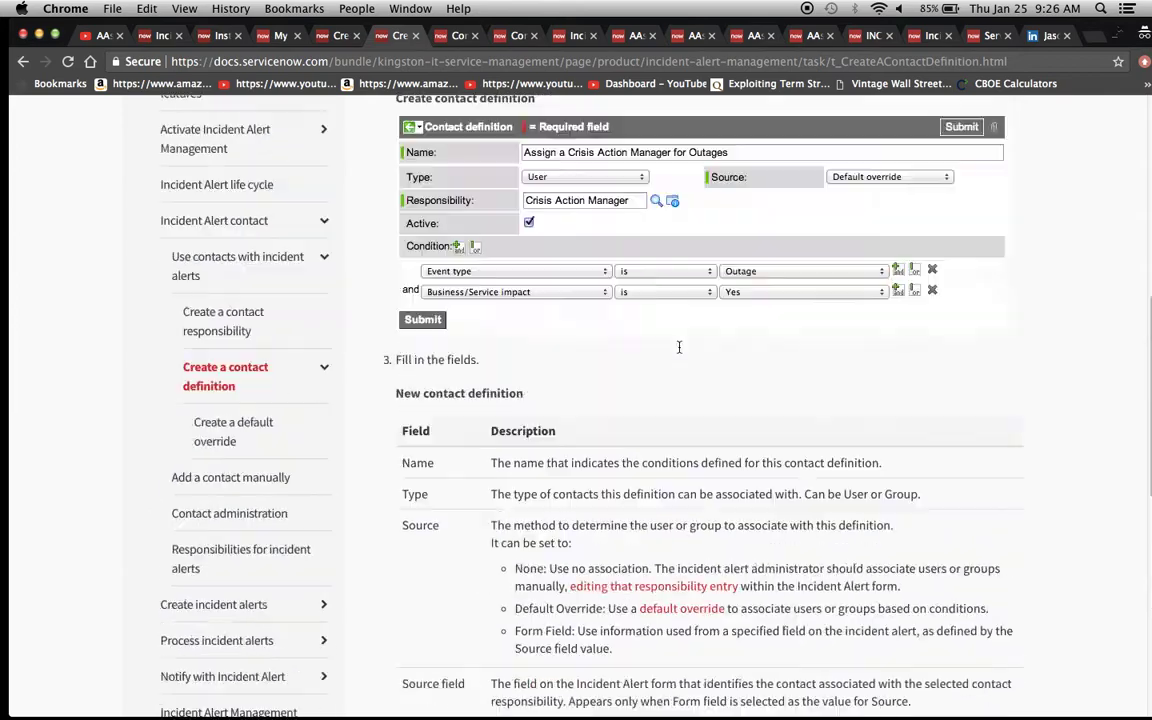
scroll(678, 347, up, 4)
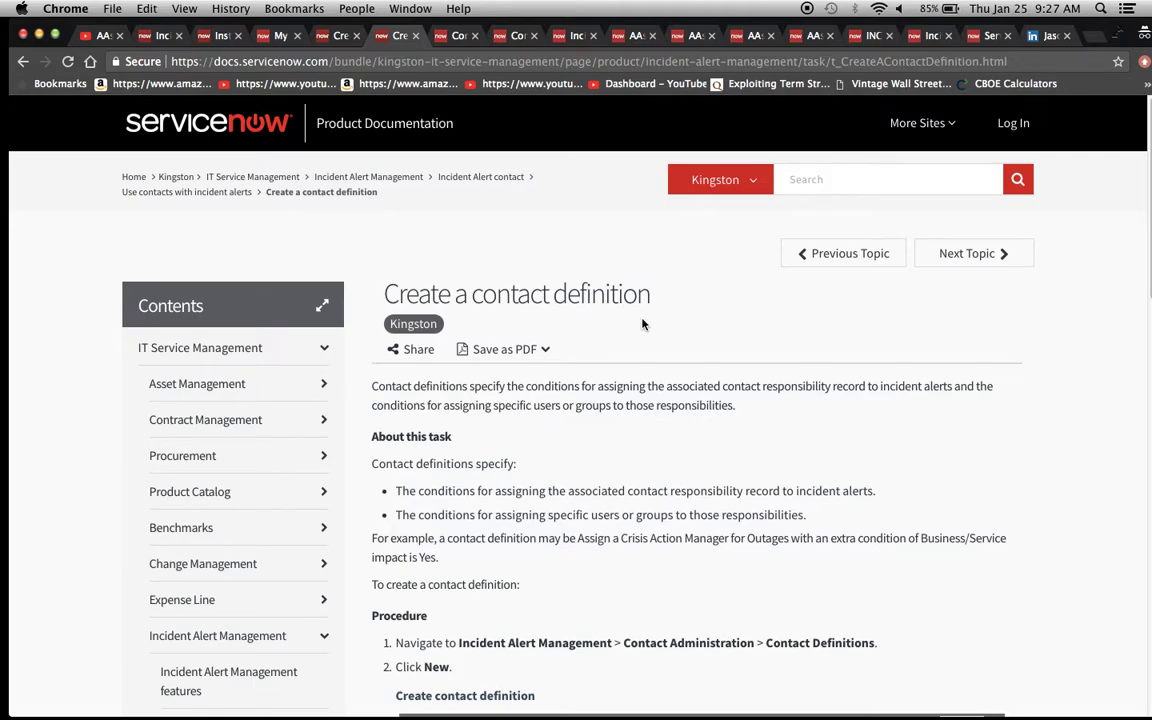
scroll(643, 323, down, 5)
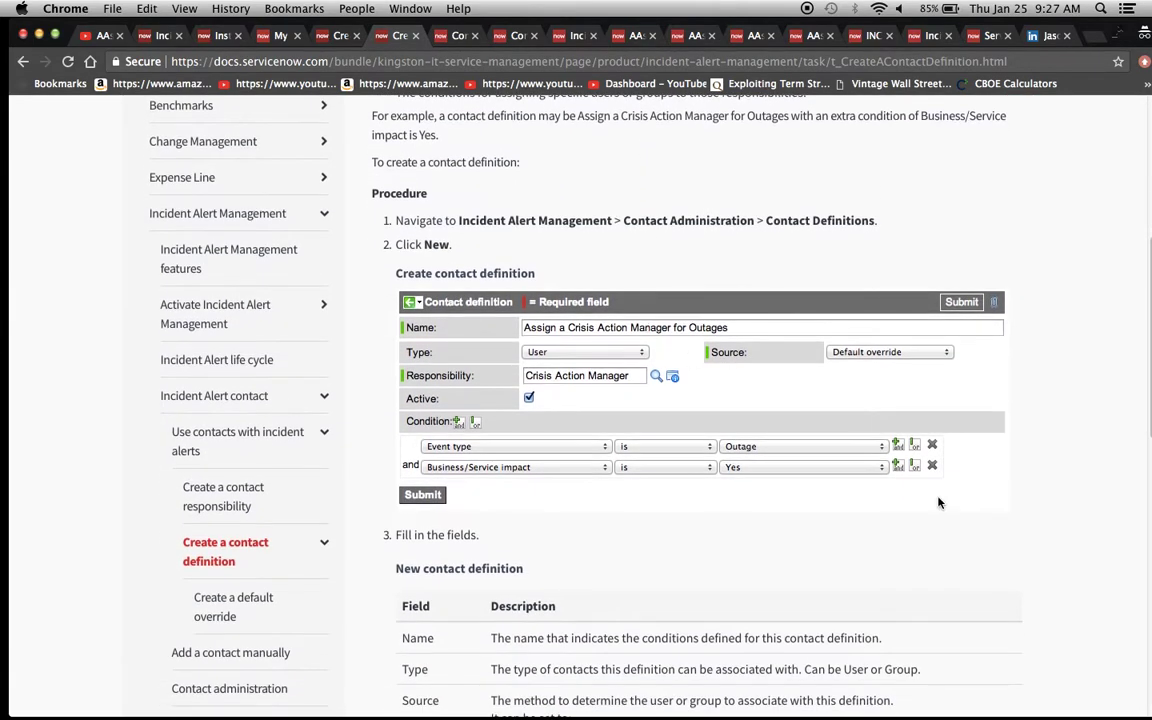
scroll(938, 503, down, 2)
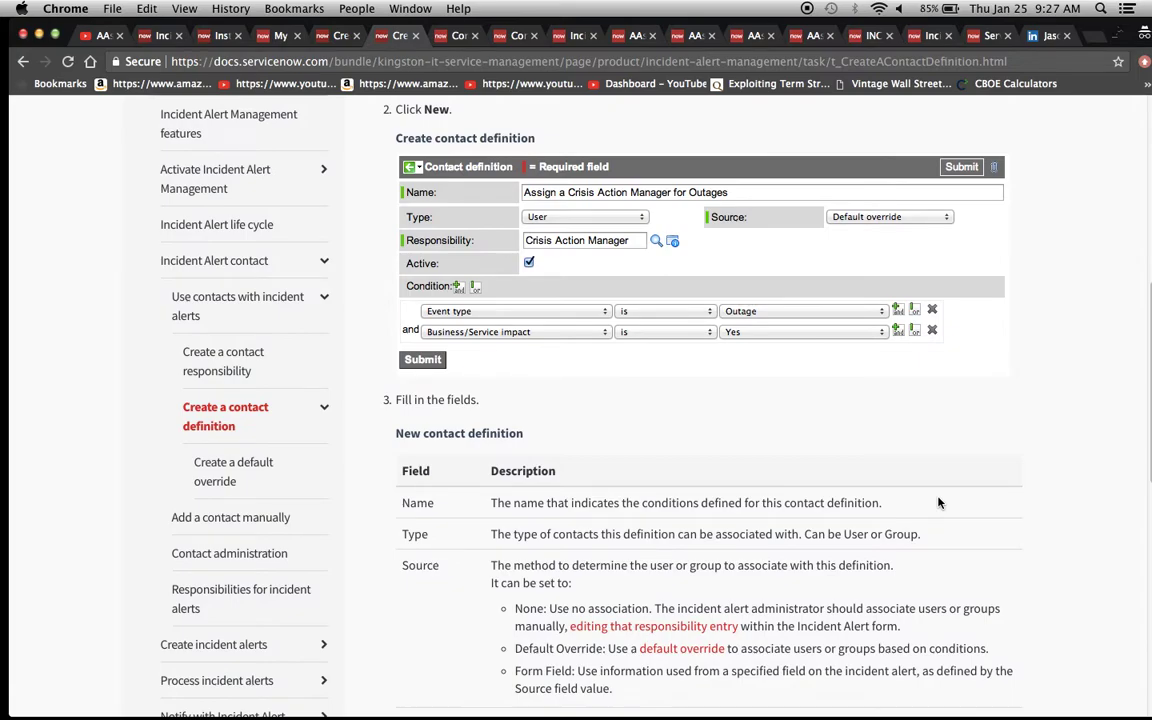
scroll(938, 503, down, 2)
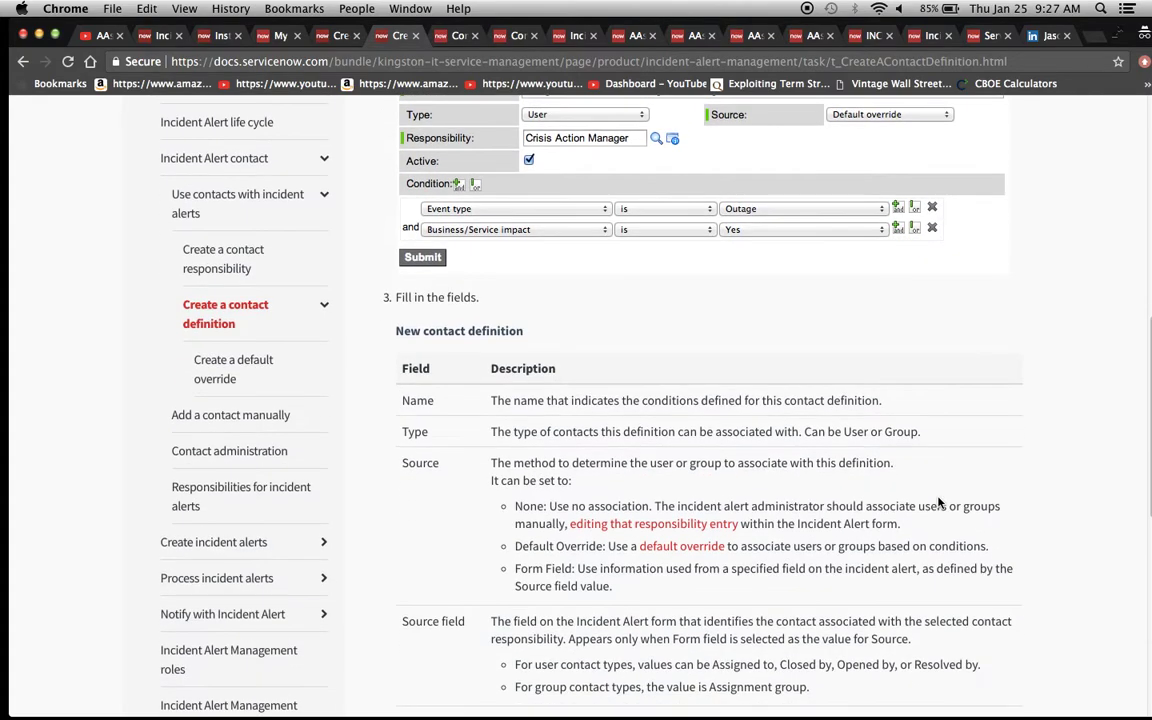
scroll(938, 503, up, 10)
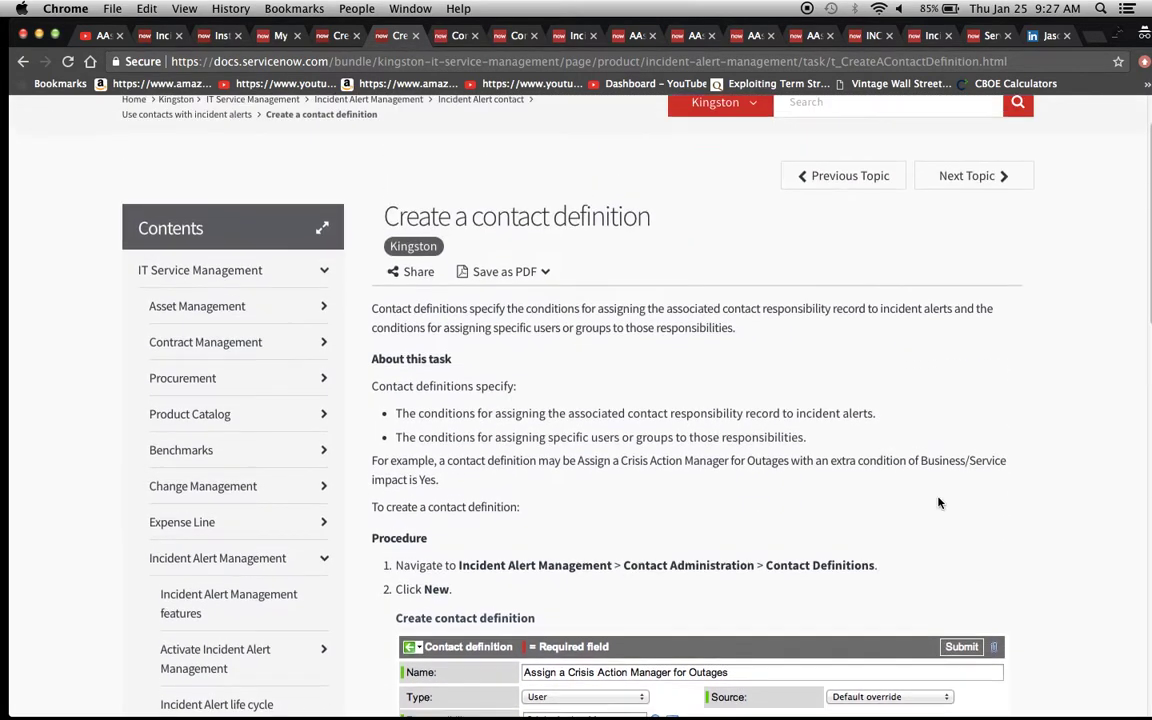
scroll(938, 503, down, 15)
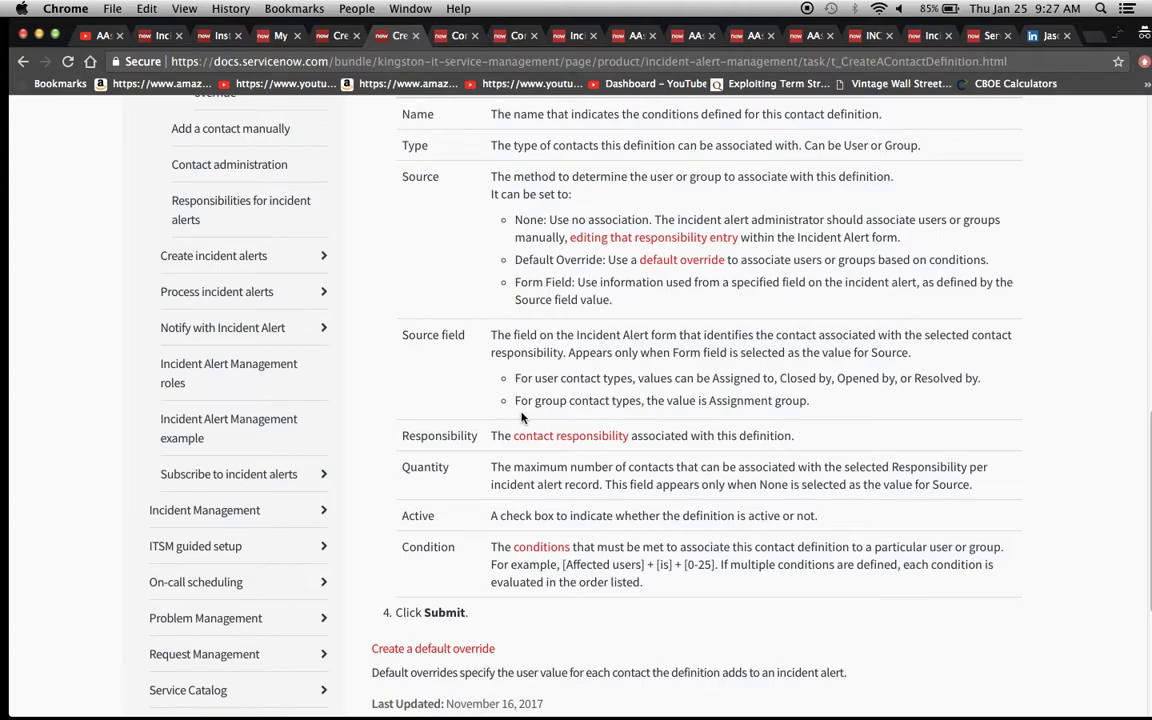
Examine the Contact Responsibilities list for the incident_alert table in the ServiceNow instance
click(452, 38)
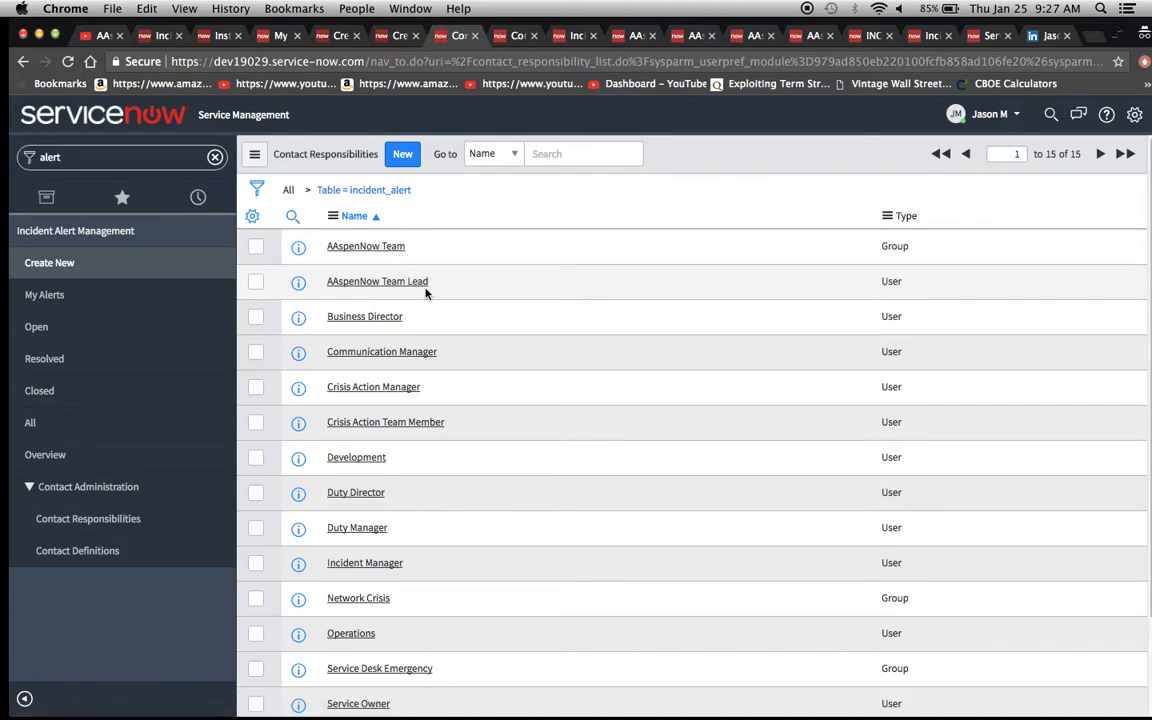
scroll(527, 428, down, 3)
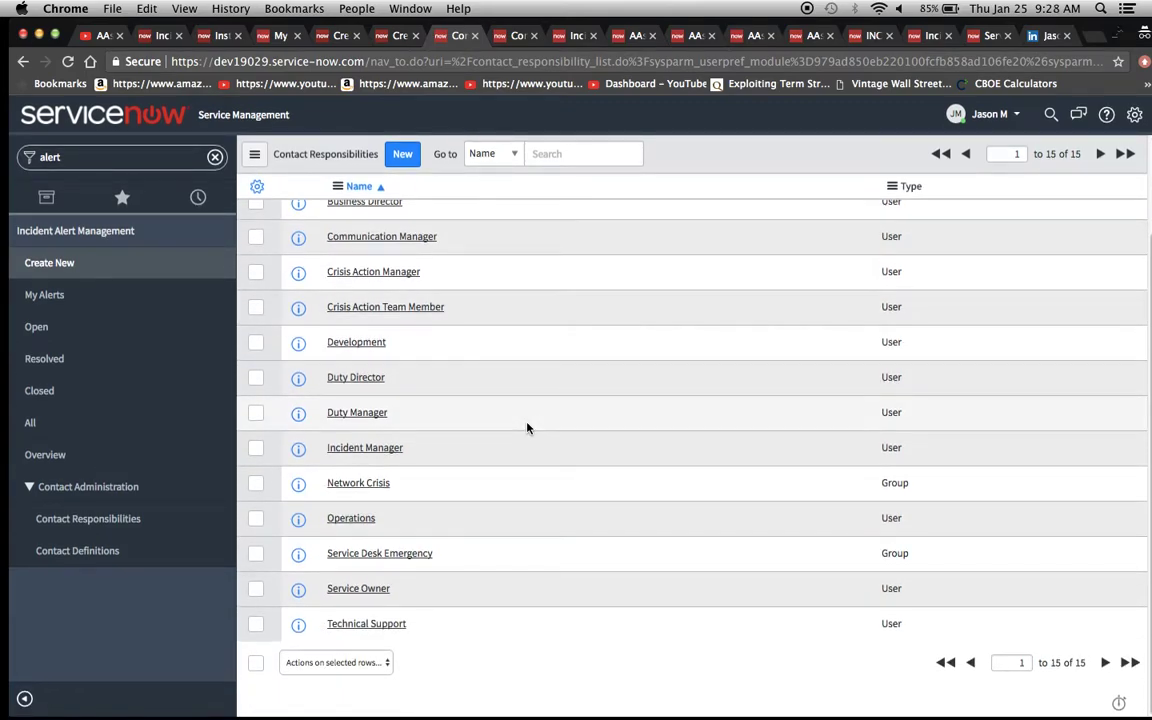
scroll(527, 428, up, 3)
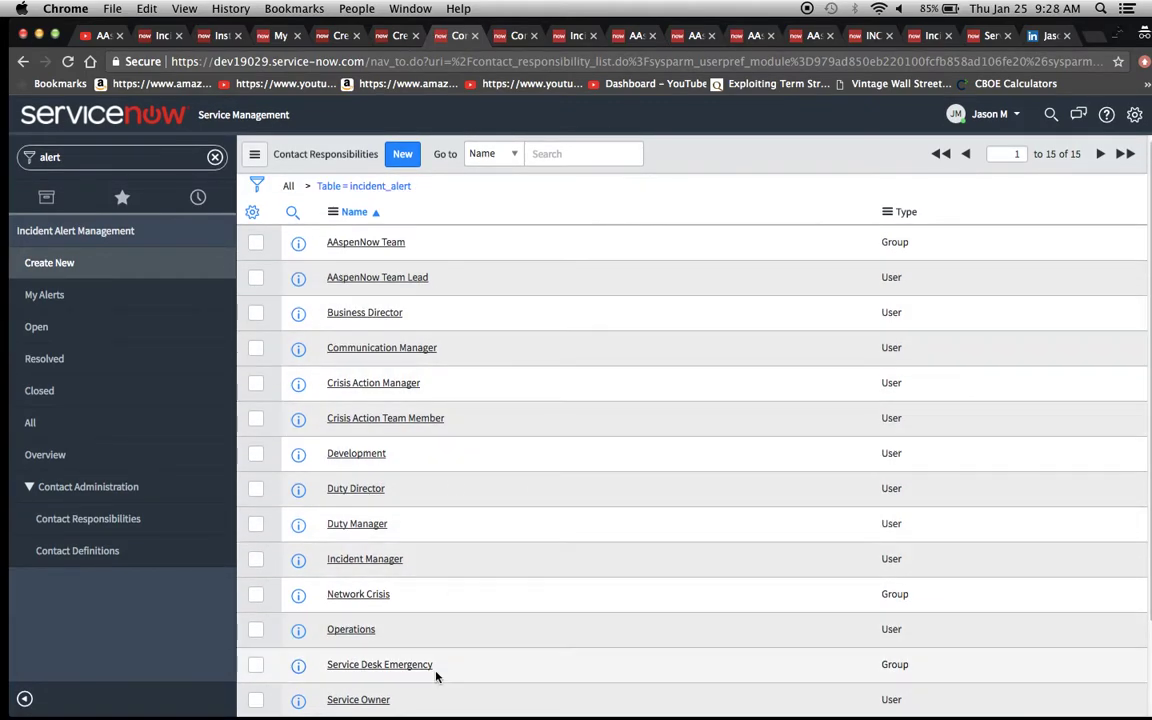
scroll(451, 510, down, 3)
scroll(451, 510, up, 2)
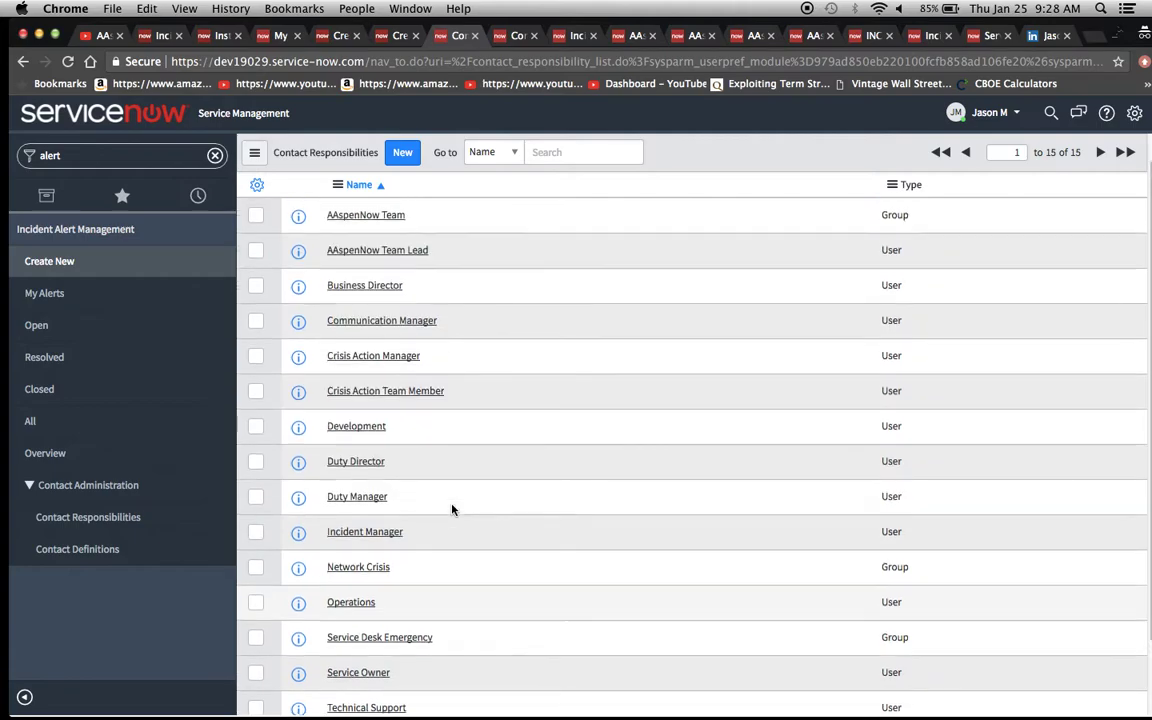
scroll(451, 510, up, 1)
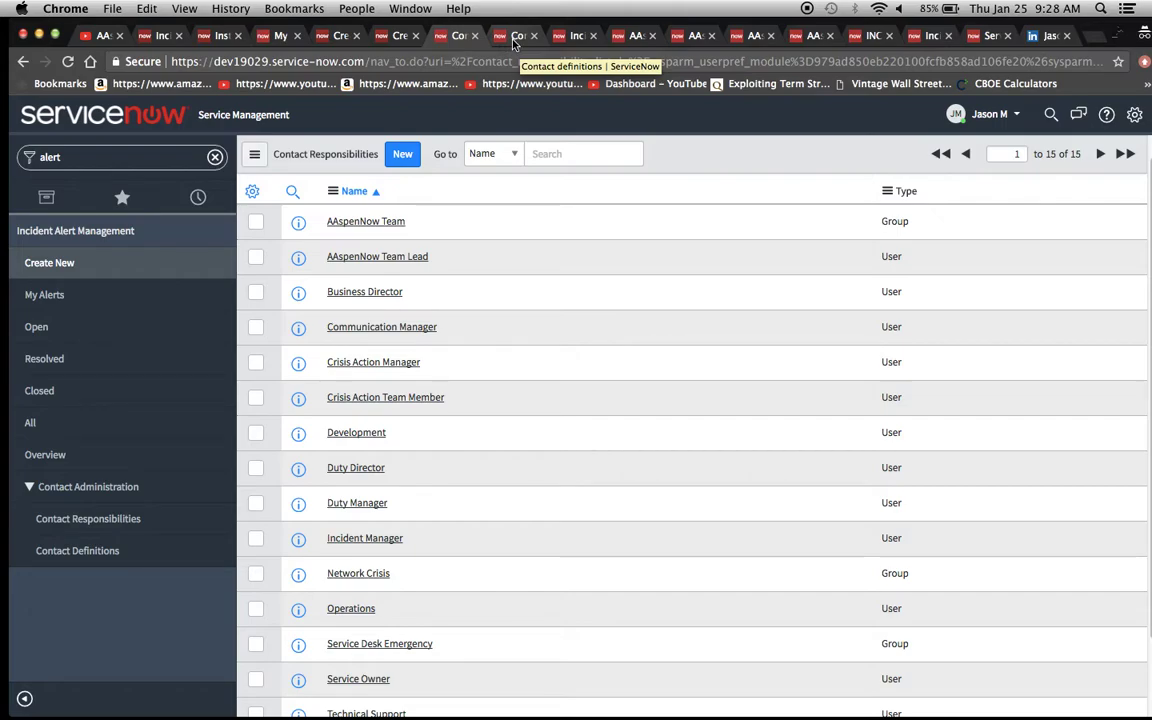
Open a blank contact responsibility record, check its Type options, and leave it without submitting
click(405, 157)
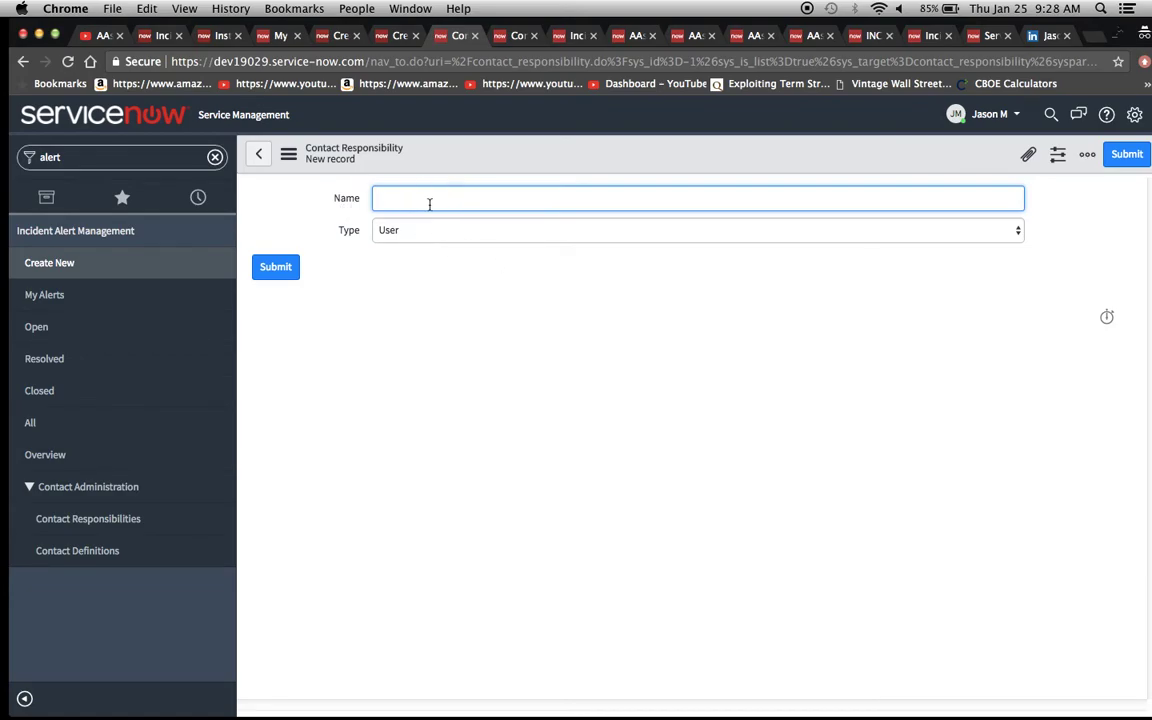
click(442, 236)
click(442, 236)
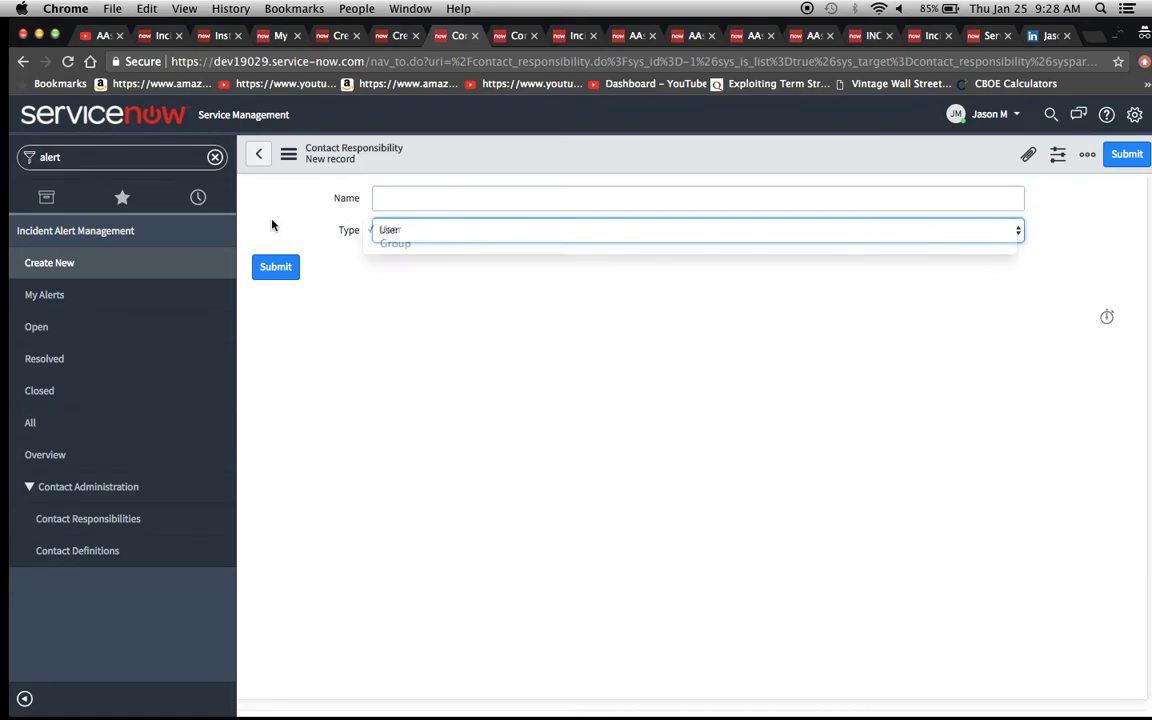
click(255, 157)
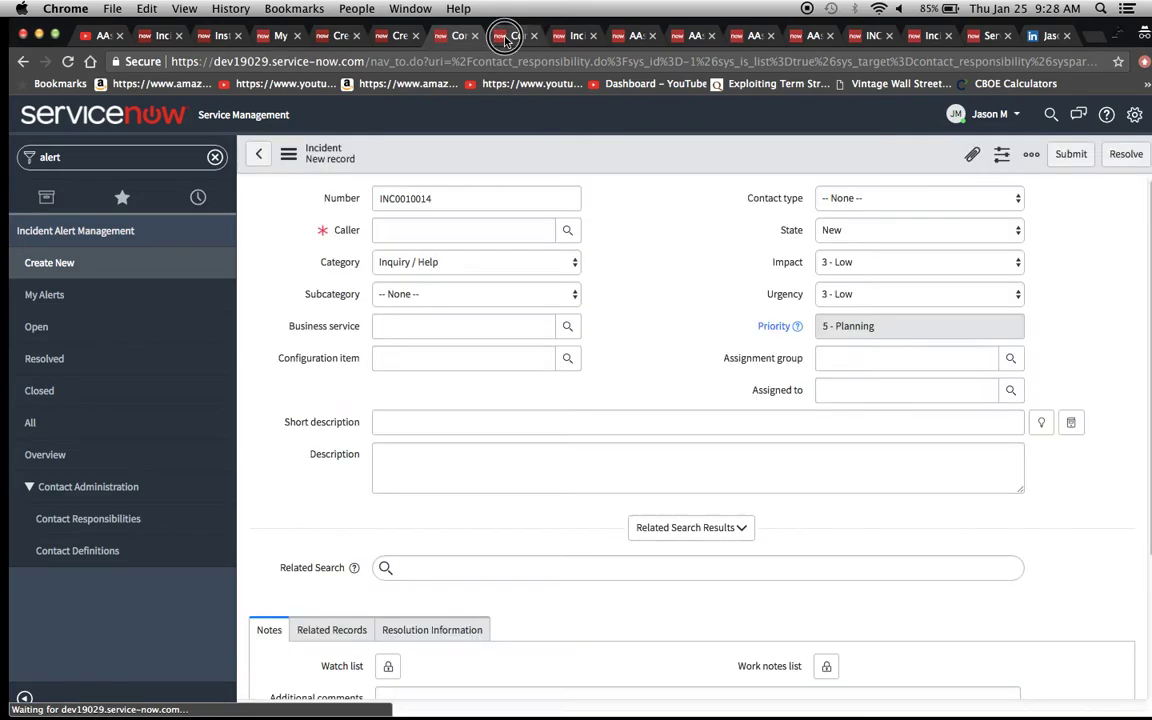
Review the contact definitions list, the "Incident Alert must have Incident Manager" definition, and the Source field options of "AAspenNow Team - Form Field"
click(507, 37)
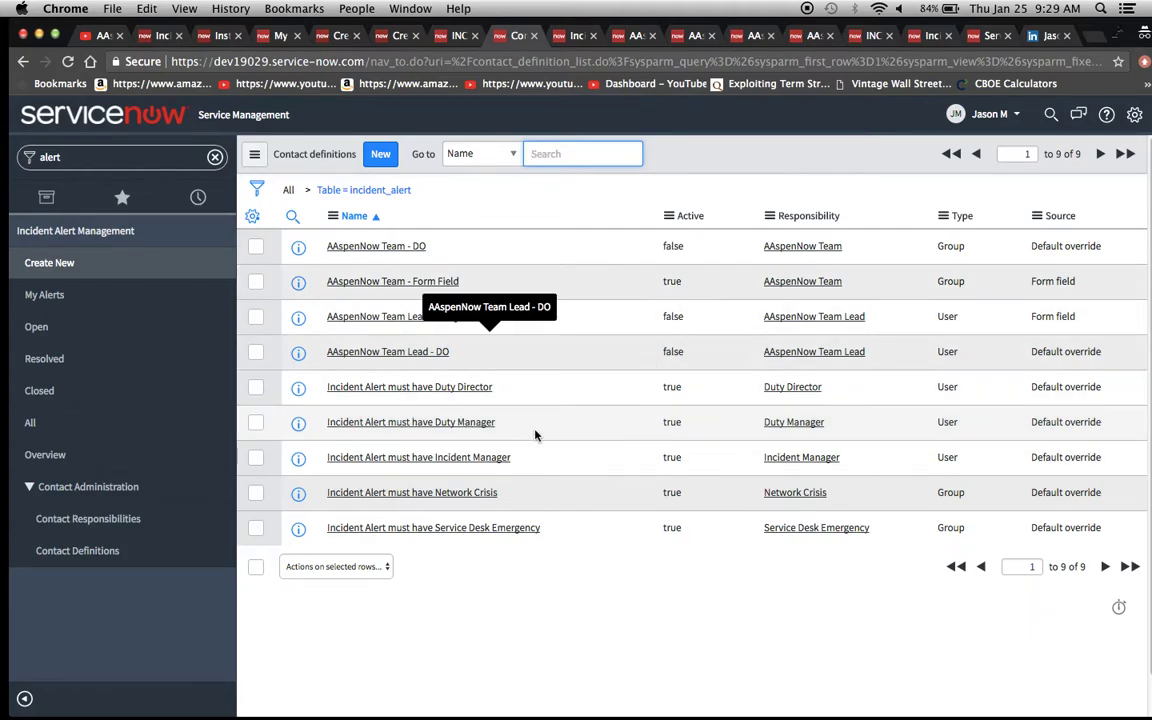
click(576, 35)
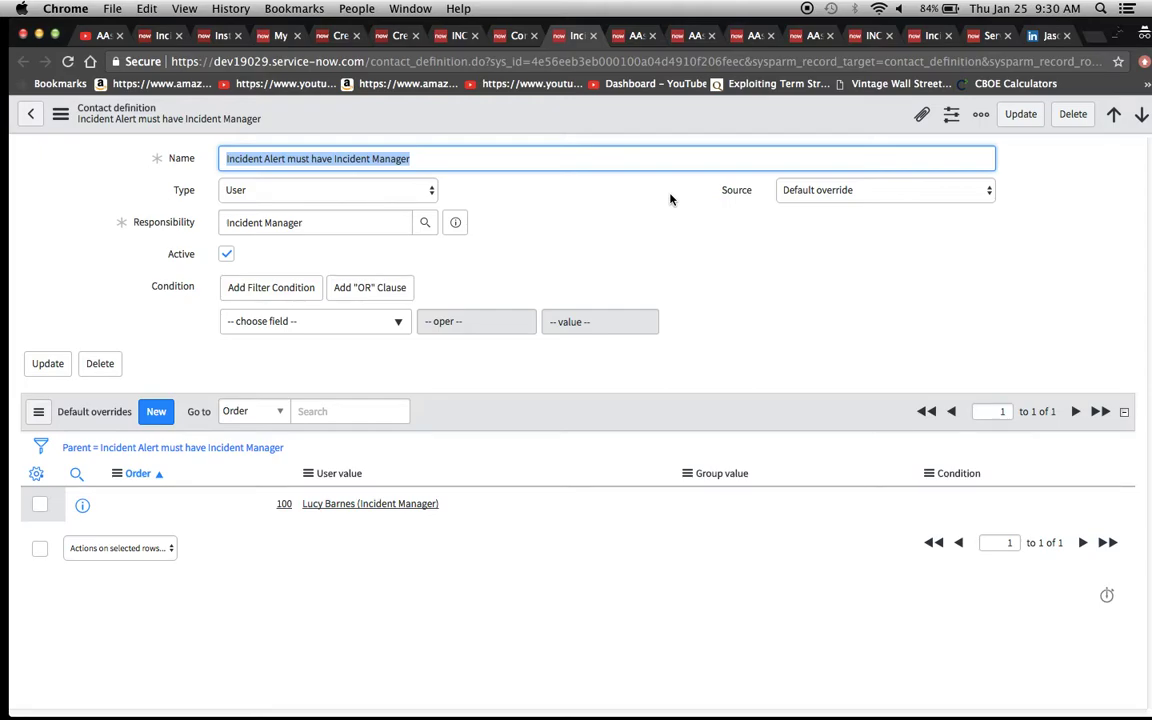
click(628, 36)
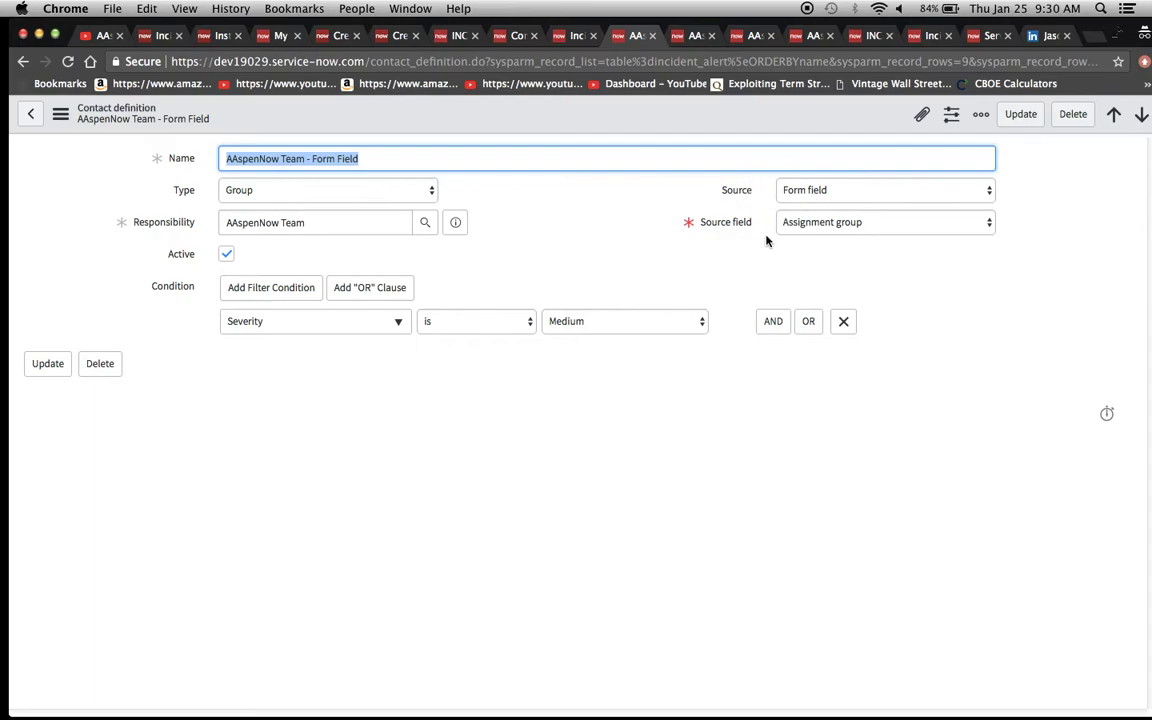
click(810, 224)
click(810, 224)
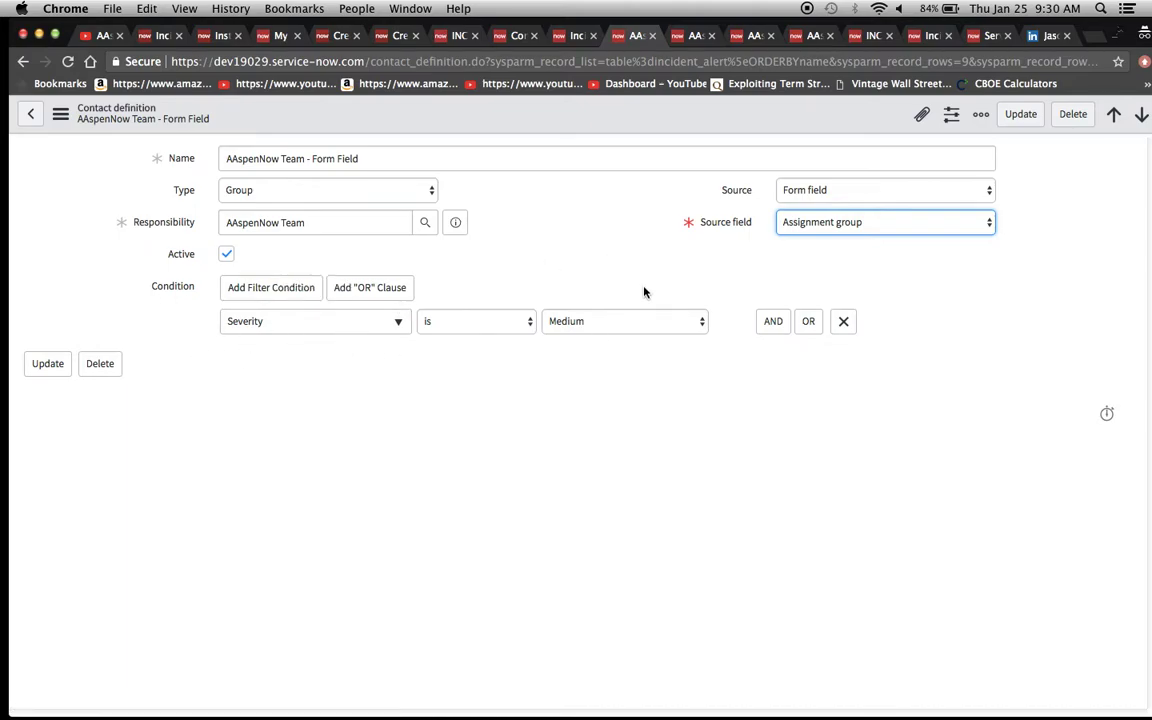
Reload the blank incident form, choose the recently used caller, and save the new incident
click(866, 40)
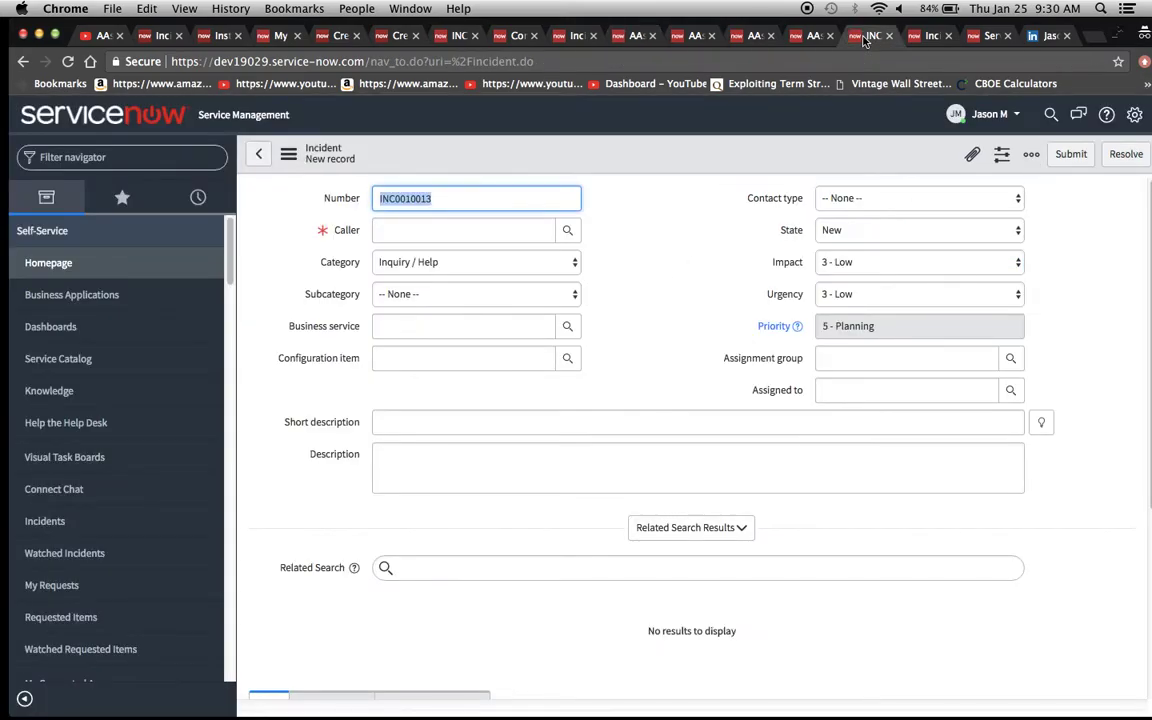
right_click(656, 162)
click(688, 316)
click(428, 237)
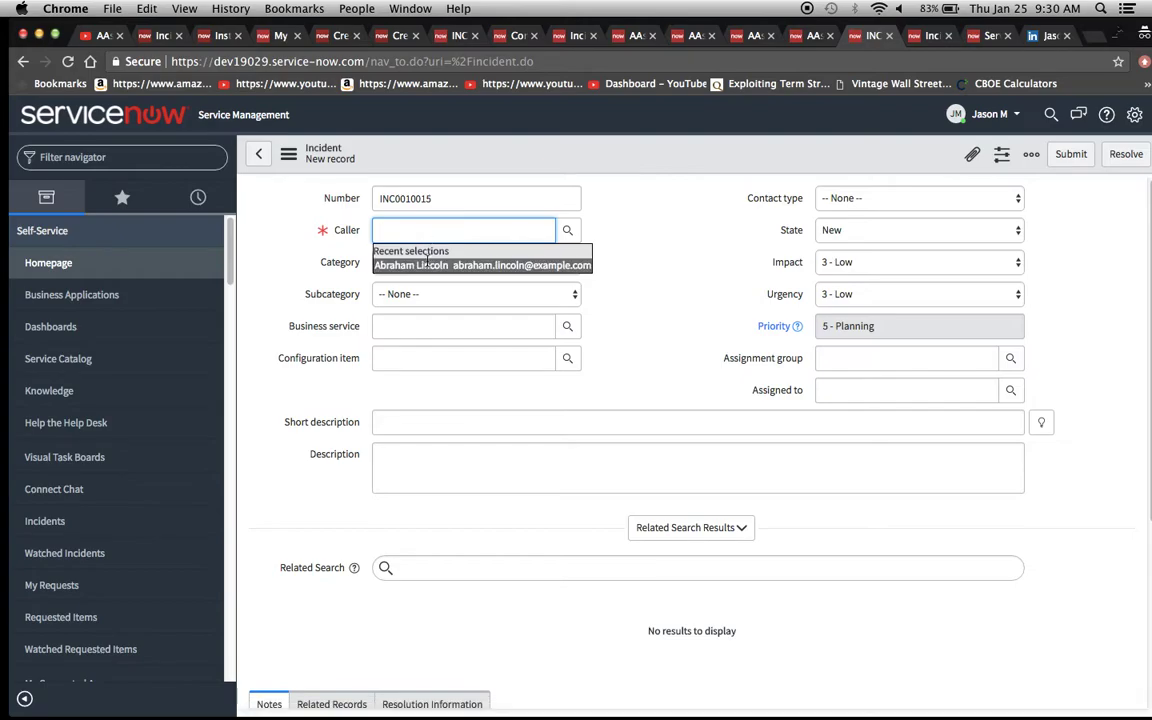
click(400, 264)
click(346, 264)
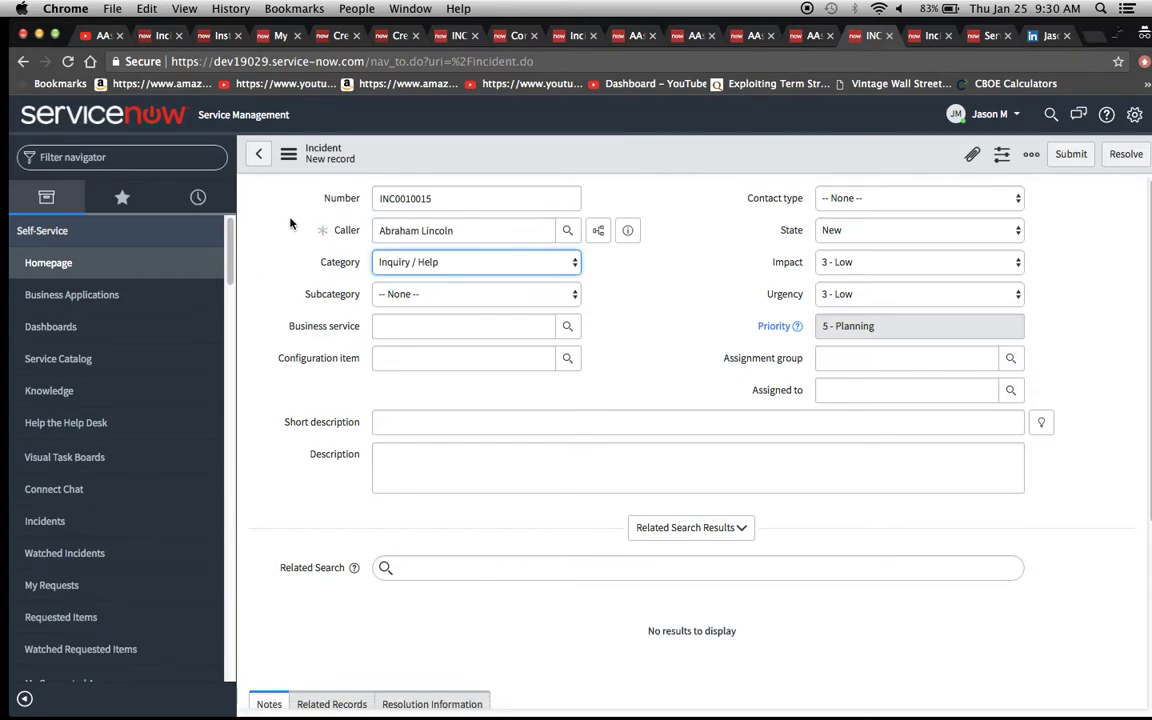
click(288, 153)
click(320, 169)
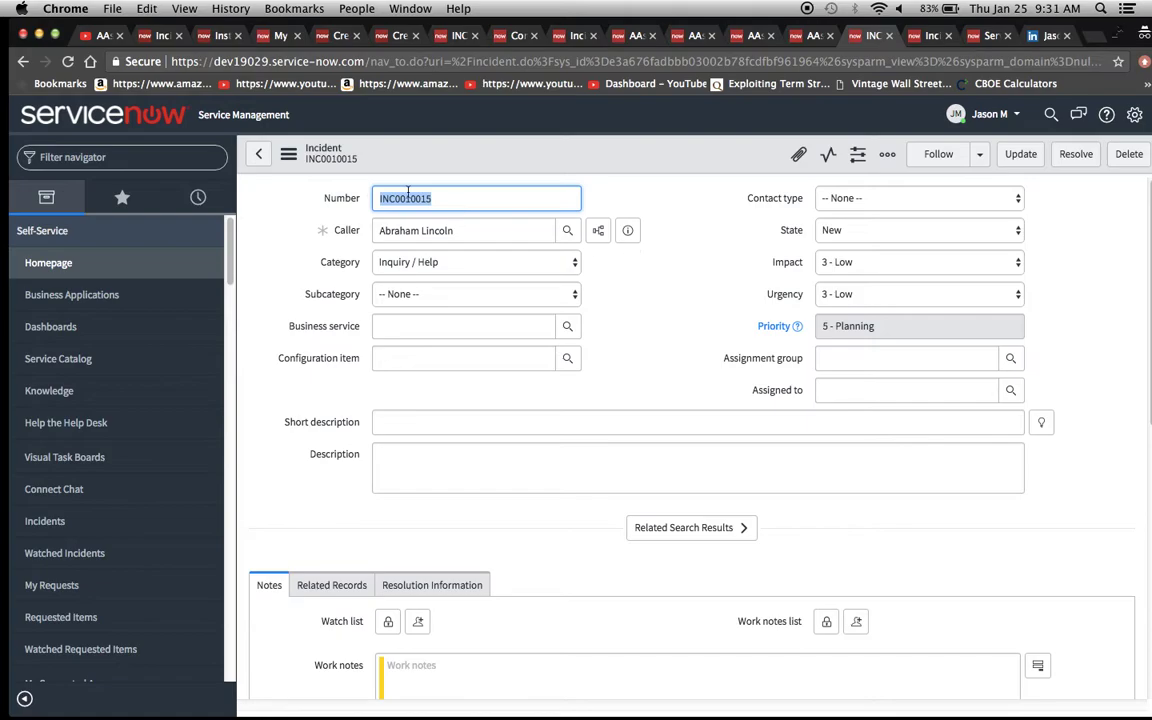
Create an incident alert from the saved incident
click(288, 153)
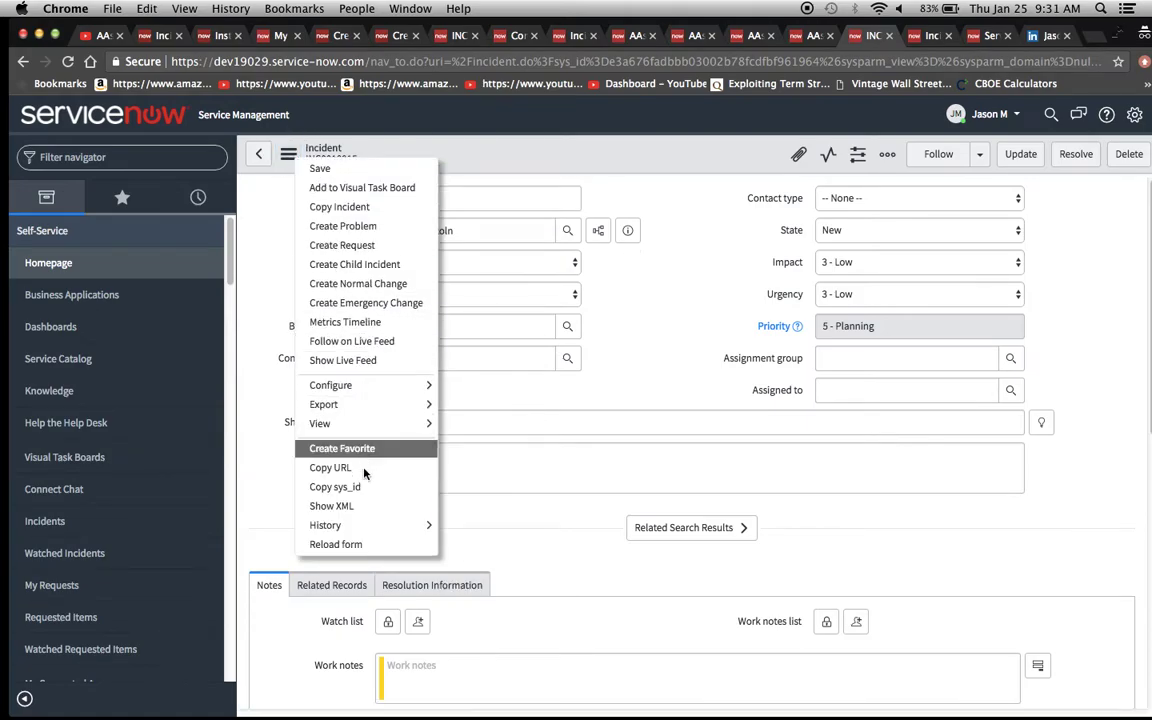
click(355, 128)
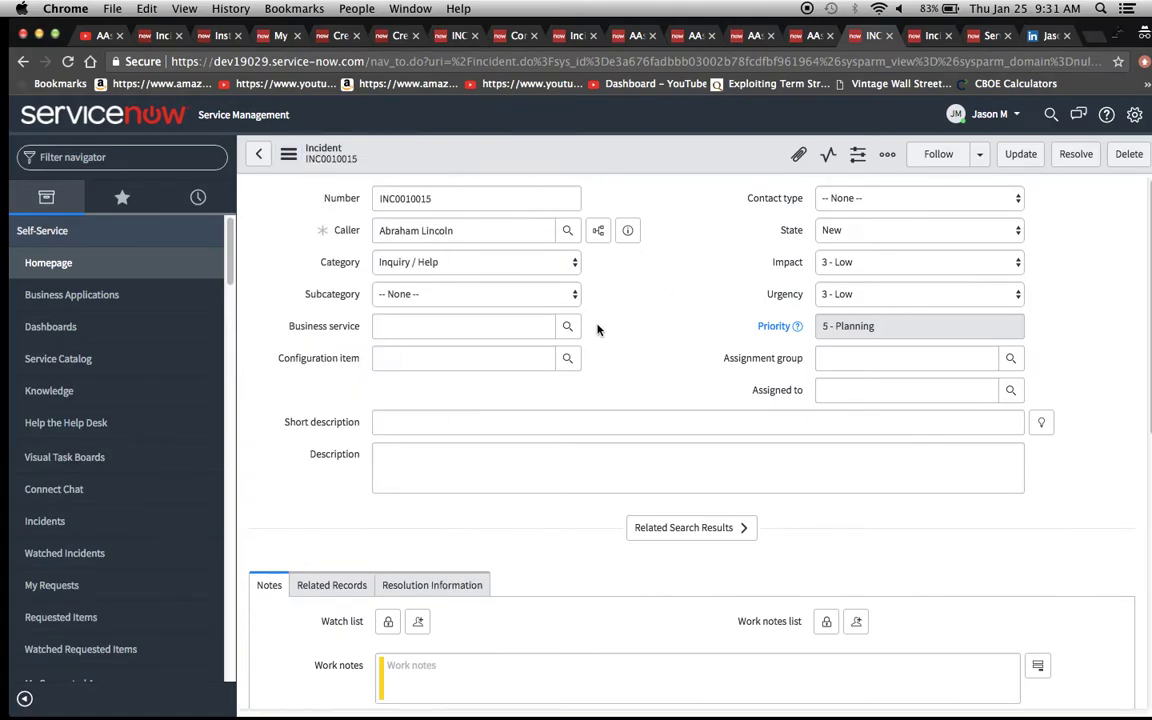
scroll(280, 474, down, 10)
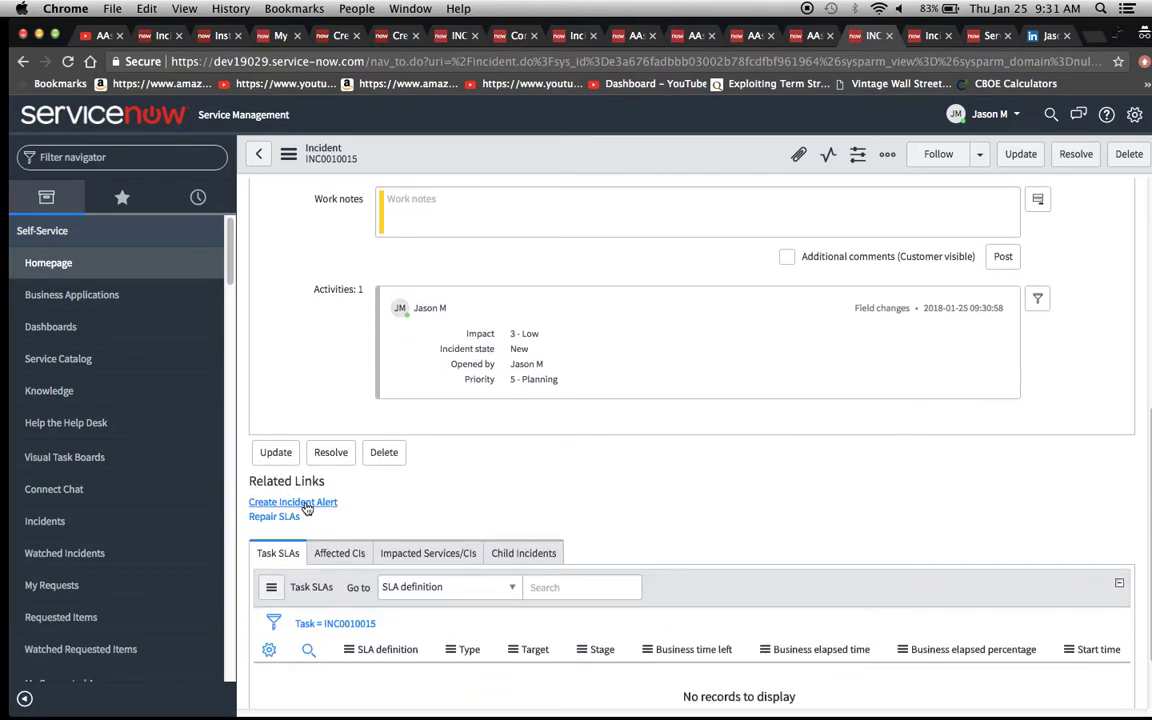
click(307, 508)
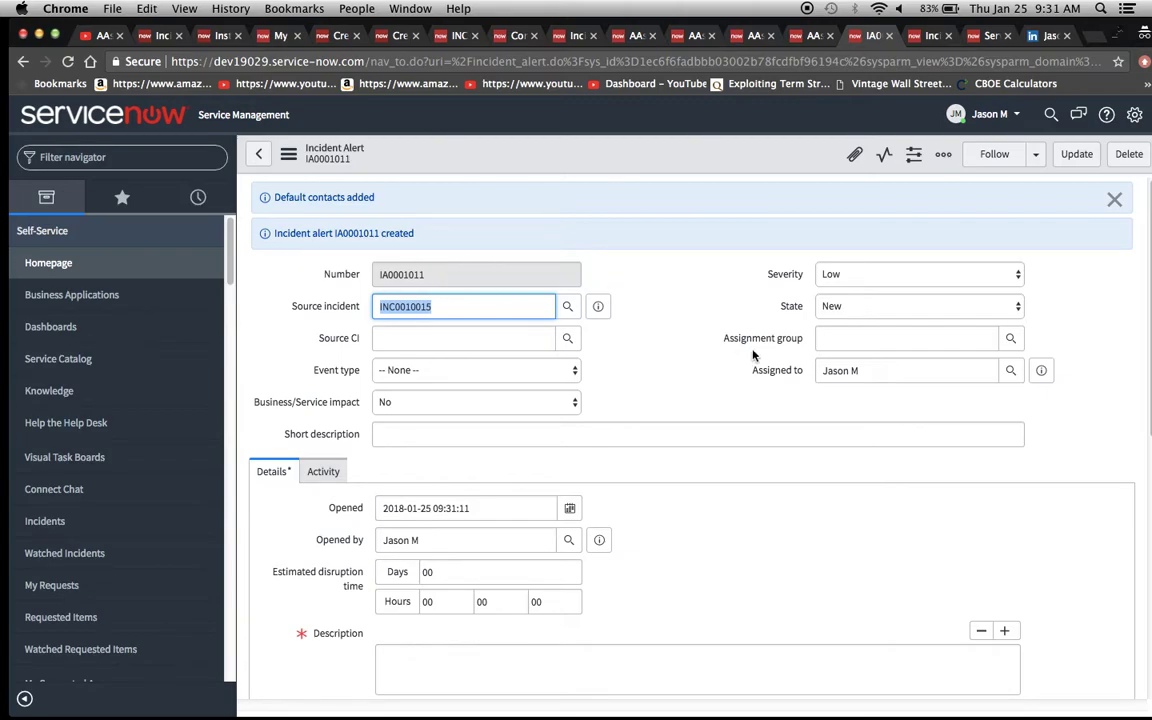
Enter "Test AAspenNow Tea,." as the incident alert's description, checking the team name in the "AAspenNow Team - Form Field" contact definition
click(665, 397)
scroll(665, 397, down, 5)
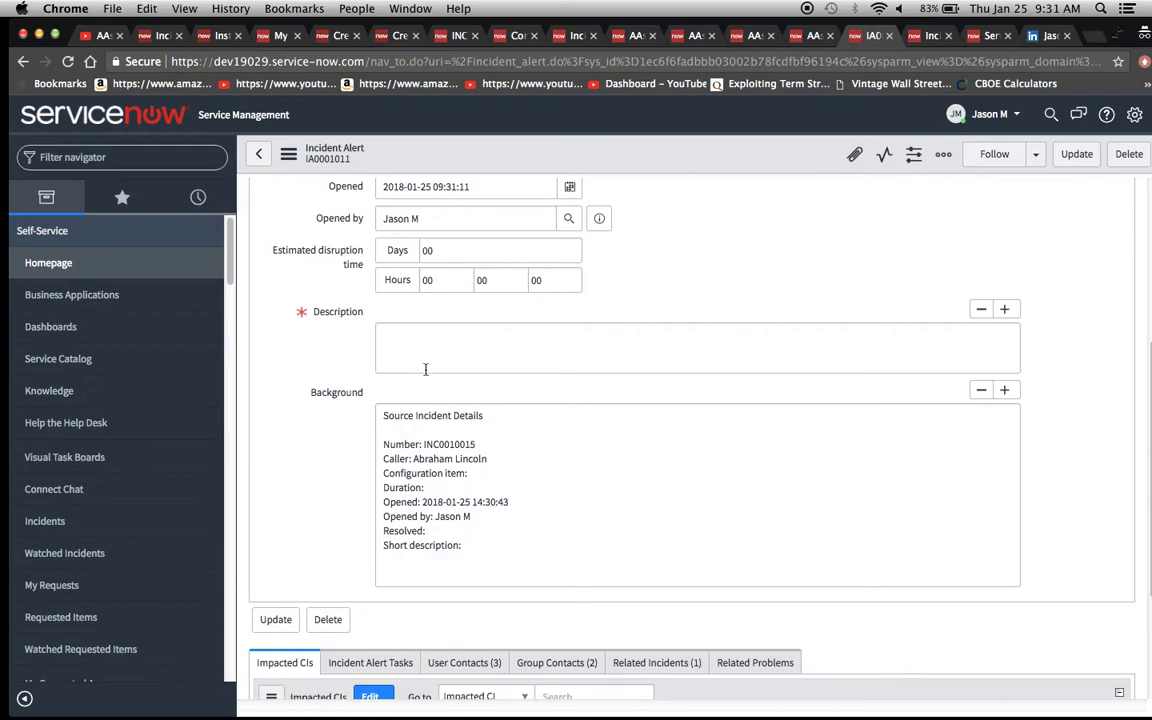
click(424, 329)
text(Test)
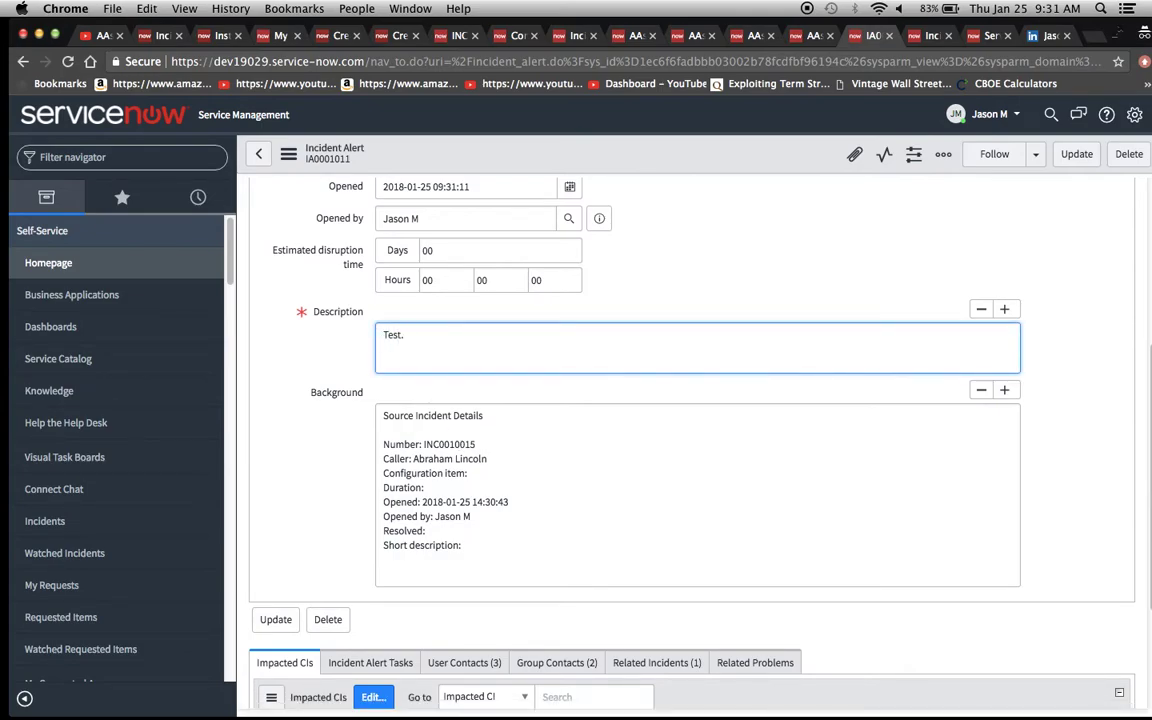
click(627, 38)
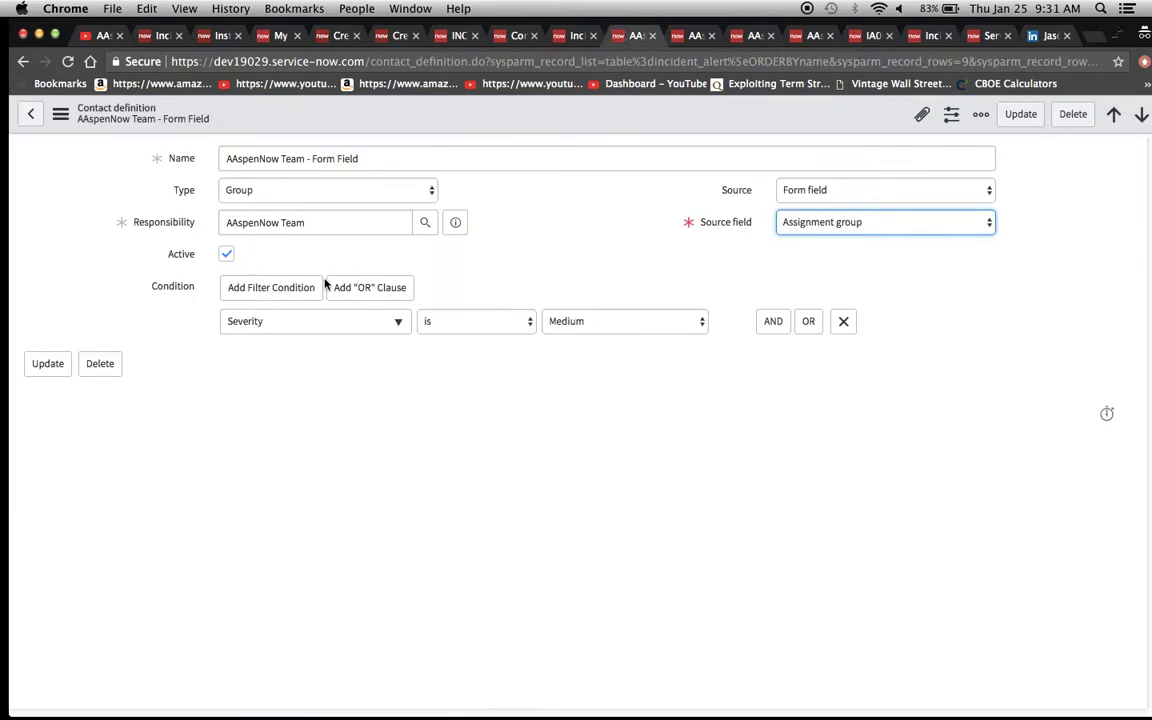
click(866, 38)
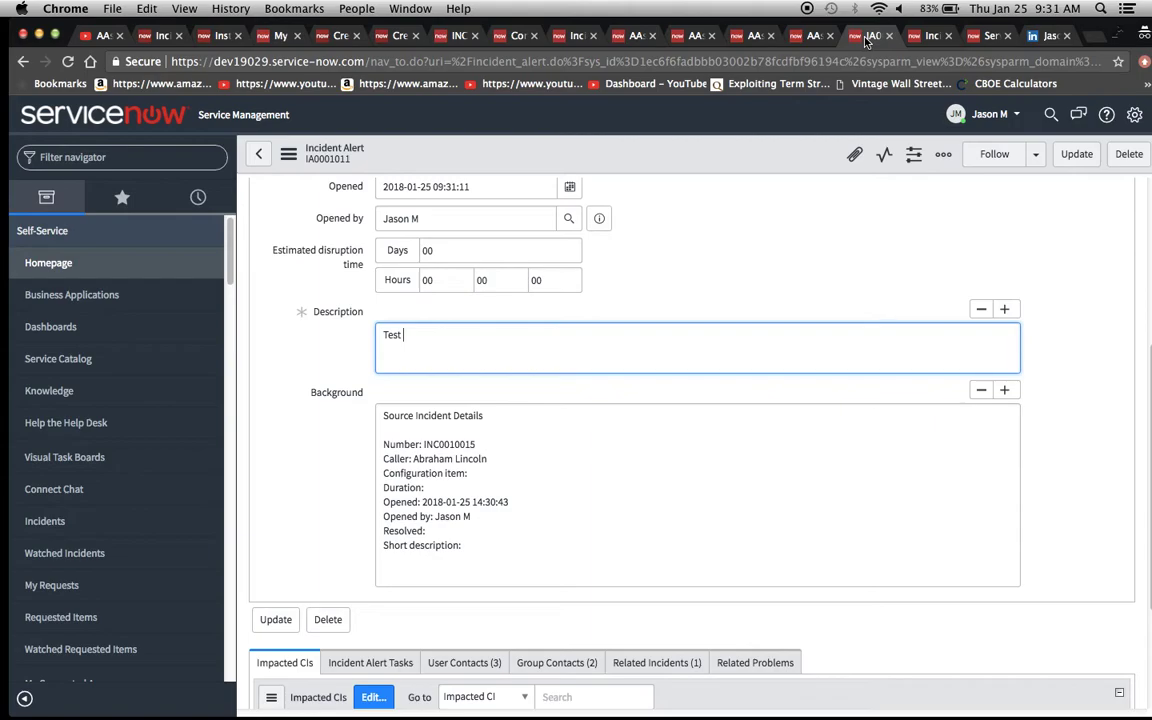
text(AAspenNow Tea,.)
click(326, 469)
Review the incident alert's related user contacts and group contacts, comparing the listed responsibilities
scroll(325, 469, down, 2)
scroll(325, 469, down, 2)
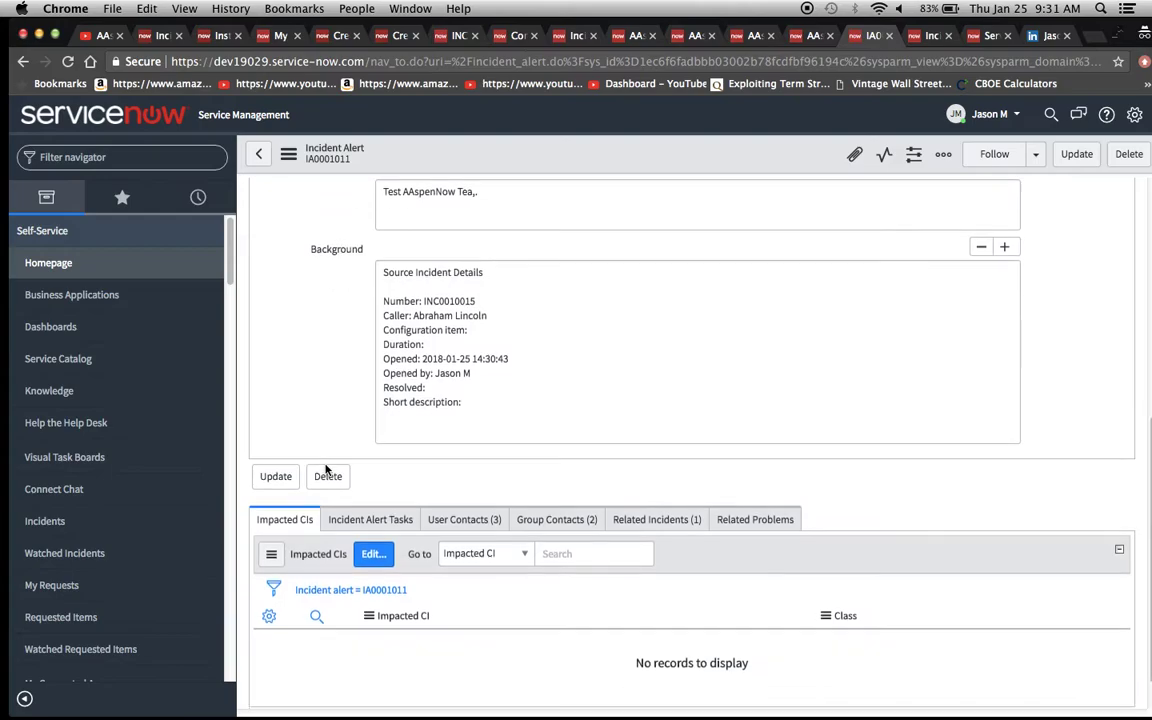
scroll(663, 437, up, 4)
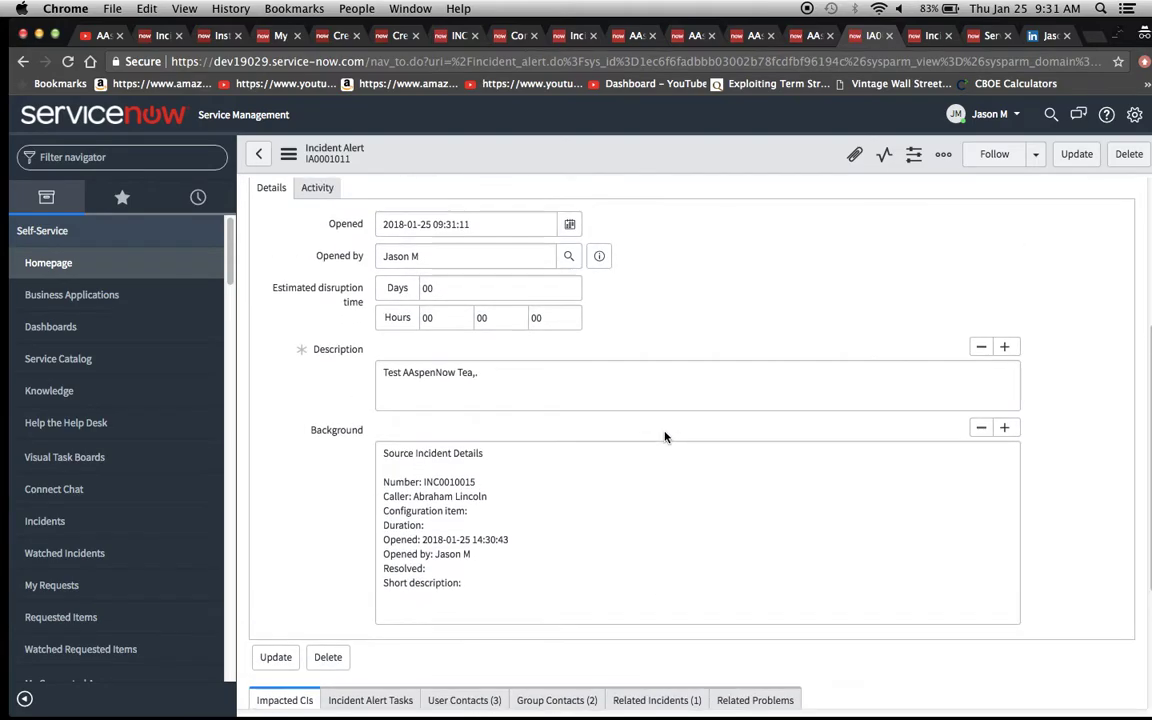
scroll(665, 437, down, 3)
scroll(665, 437, down, 1)
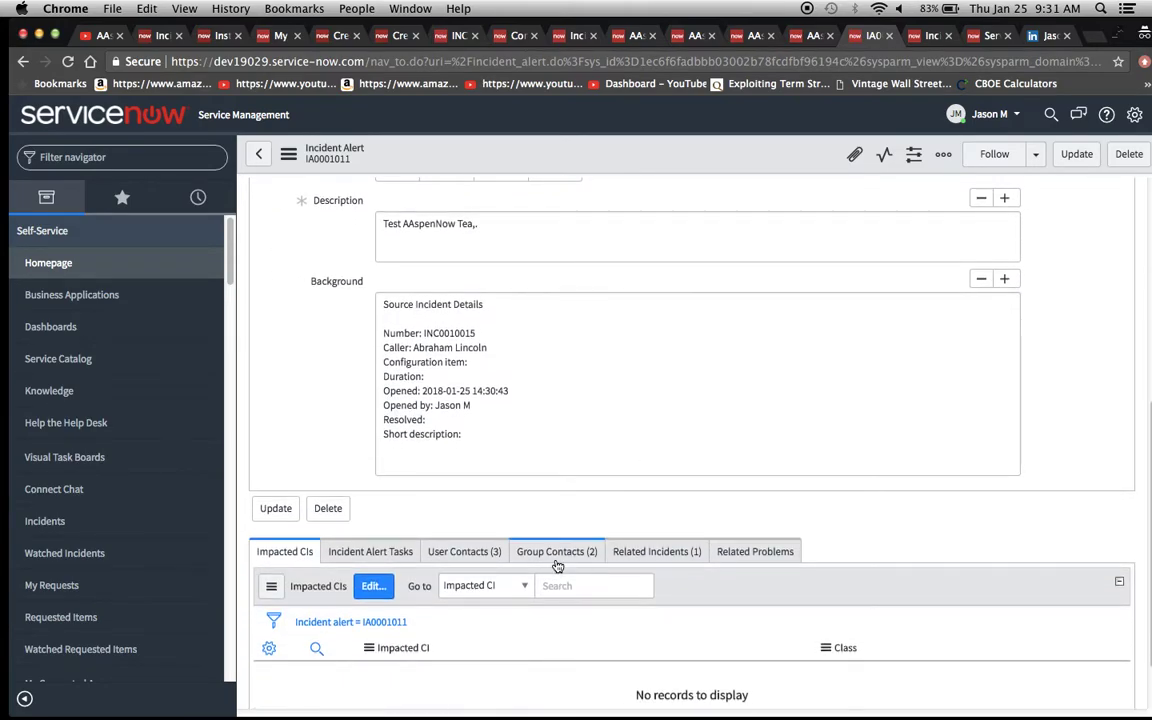
click(520, 551)
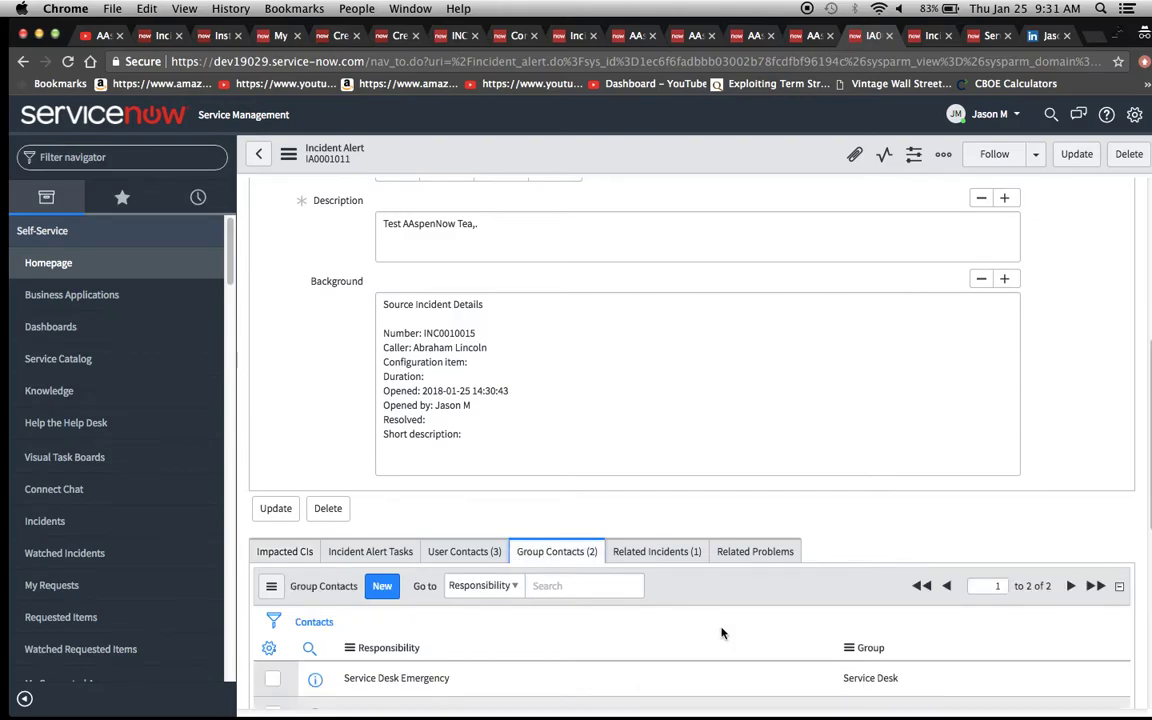
scroll(722, 632, down, 3)
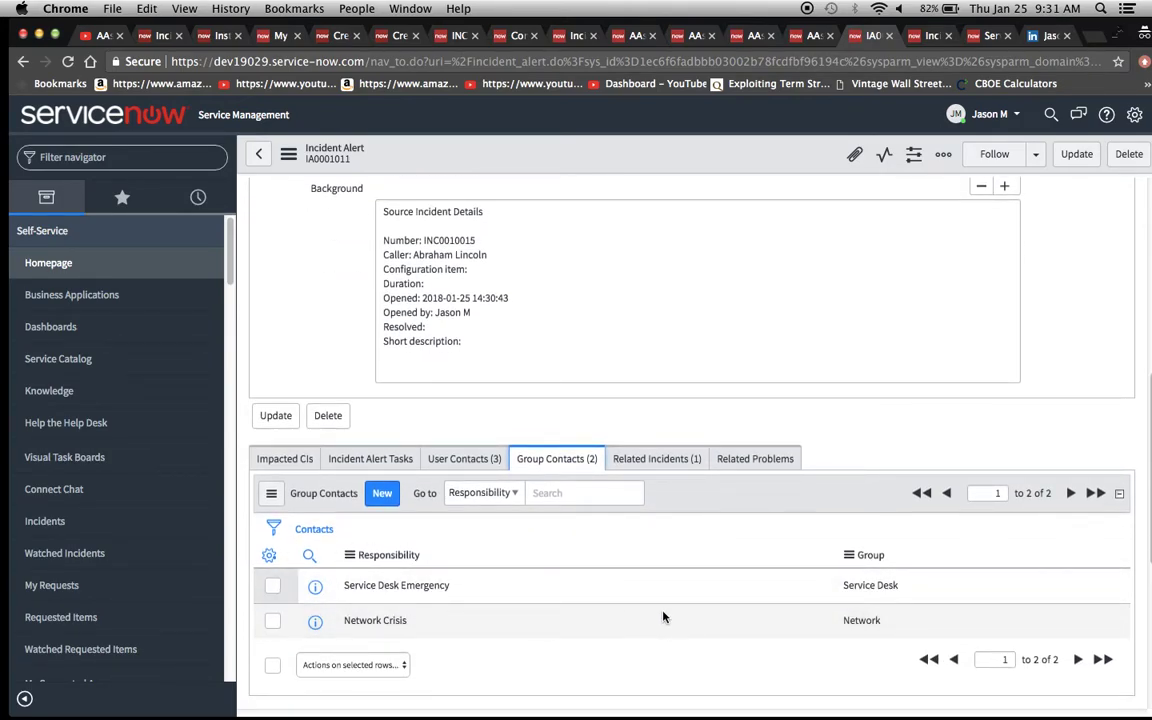
click(455, 458)
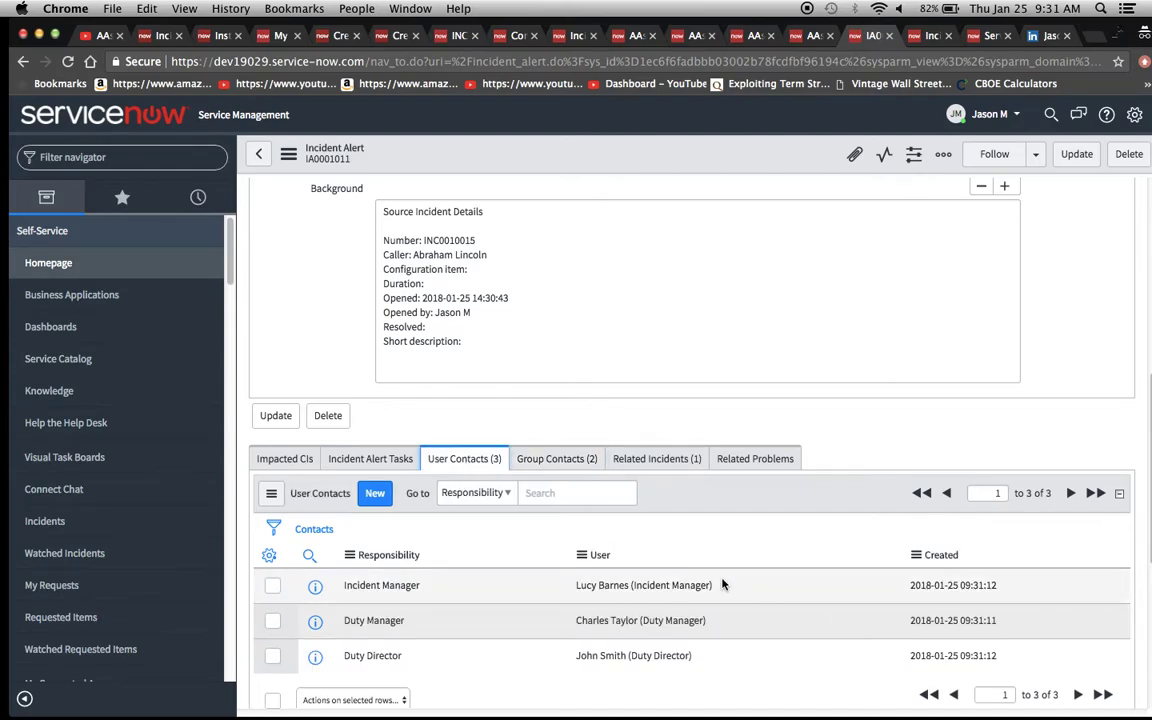
scroll(634, 543, down, 2)
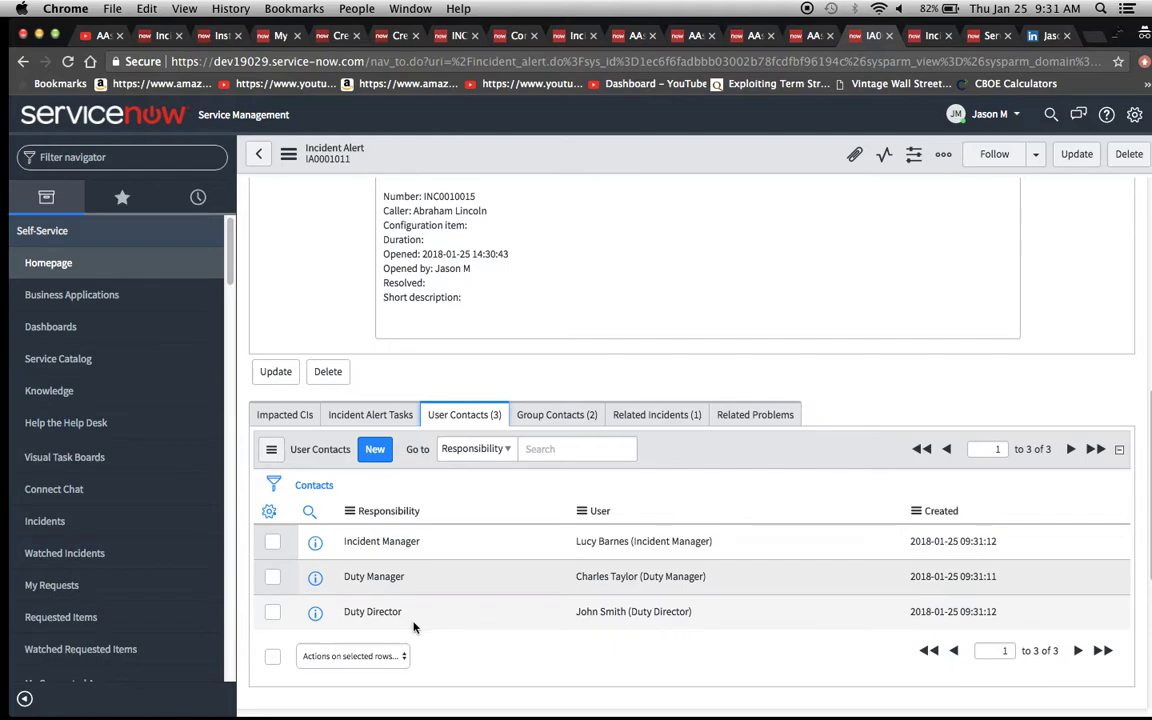
click(553, 414)
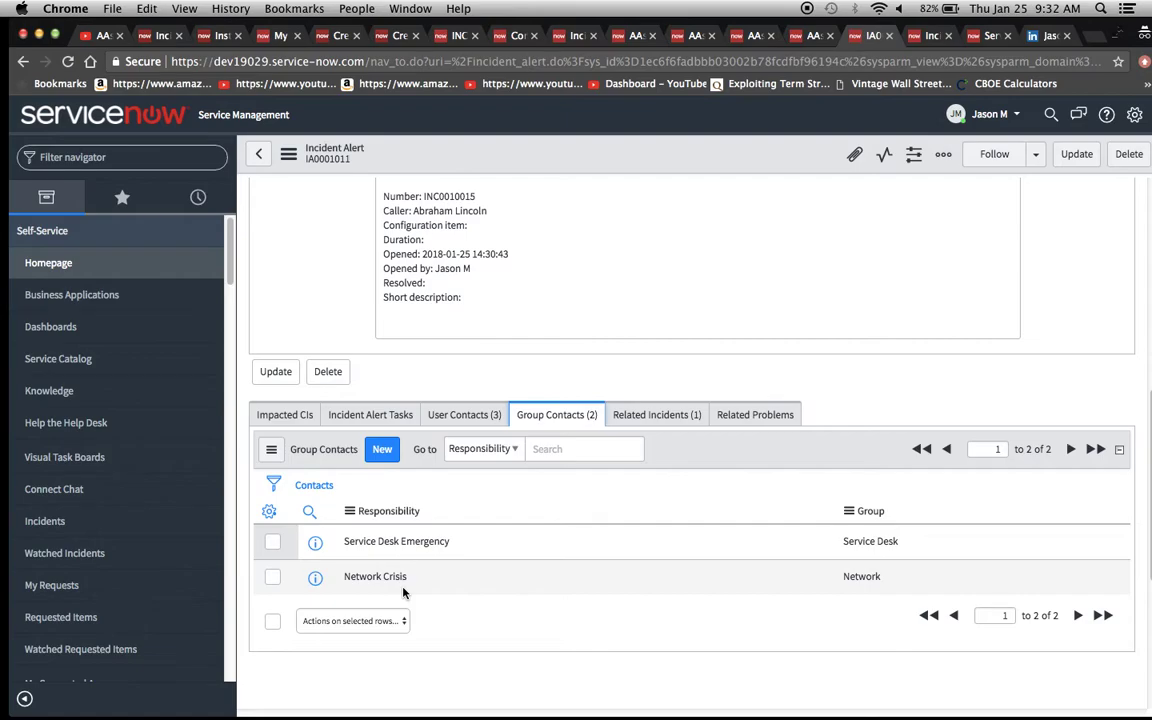
Set the incident alert's severity to Medium, save the record, and check its group contacts
scroll(403, 593, up, 10)
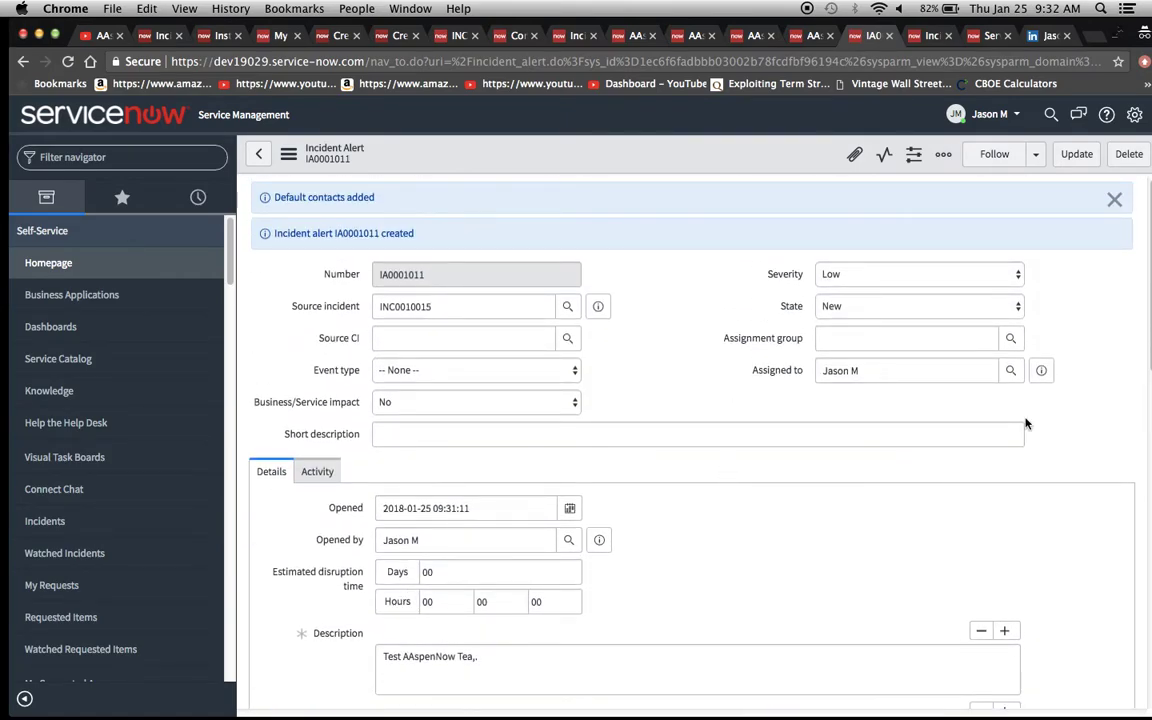
click(820, 273)
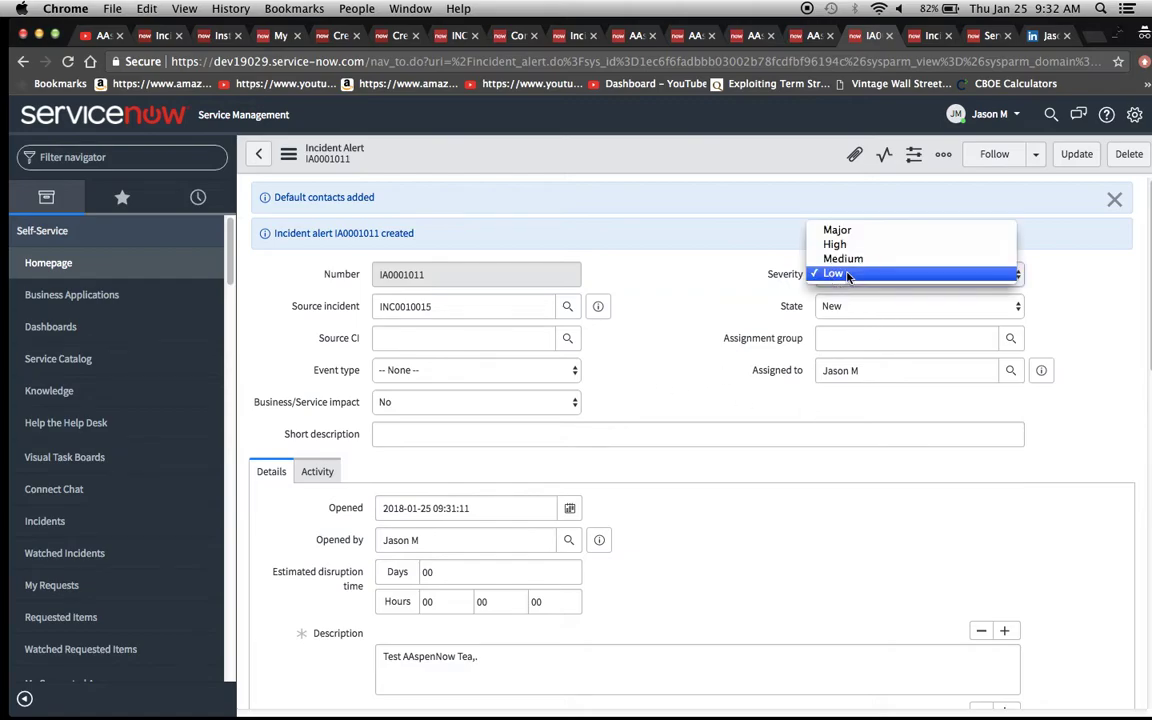
click(843, 258)
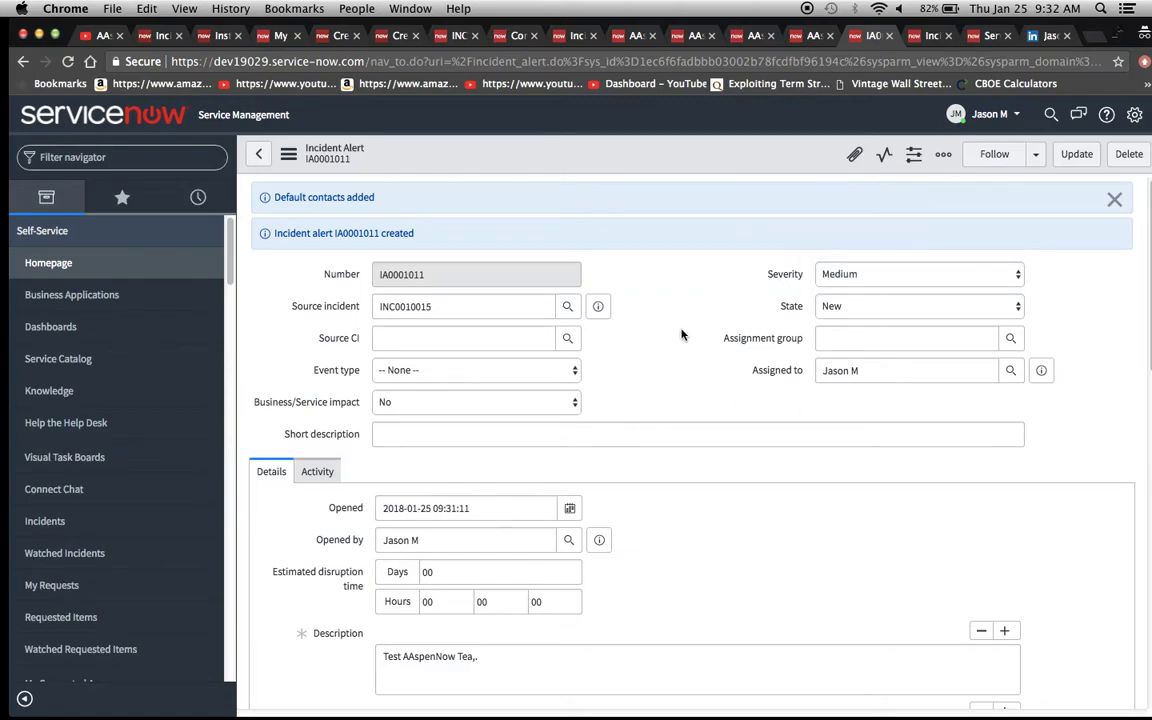
click(289, 155)
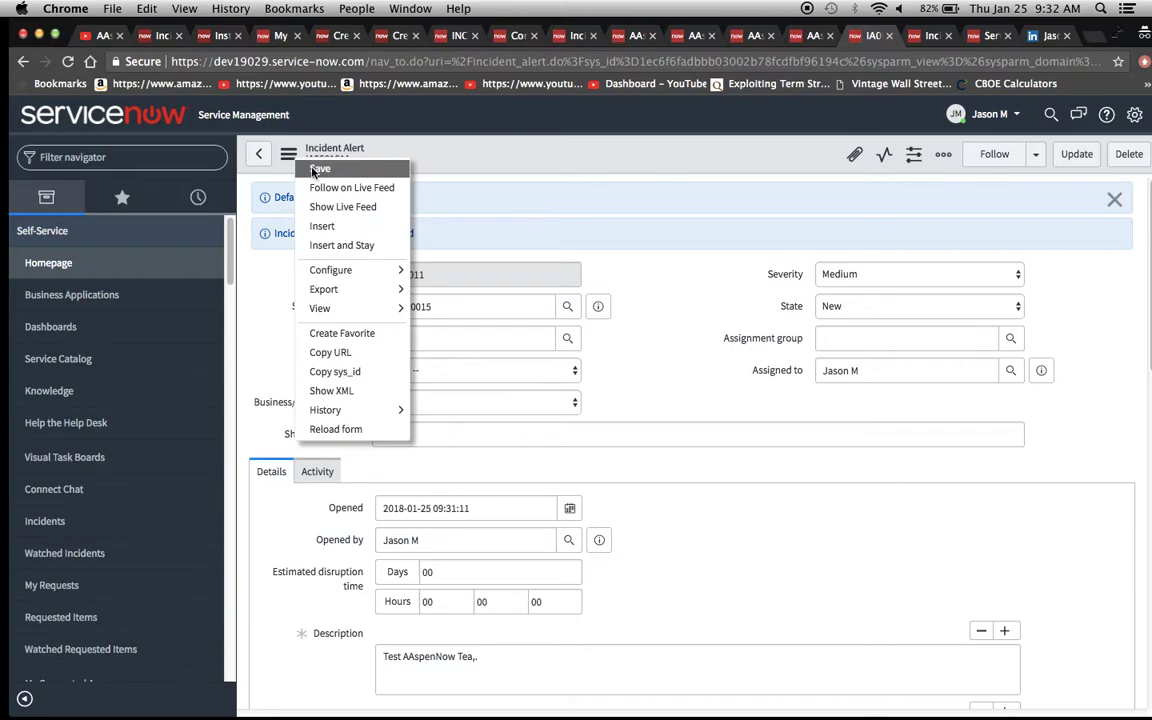
click(286, 165)
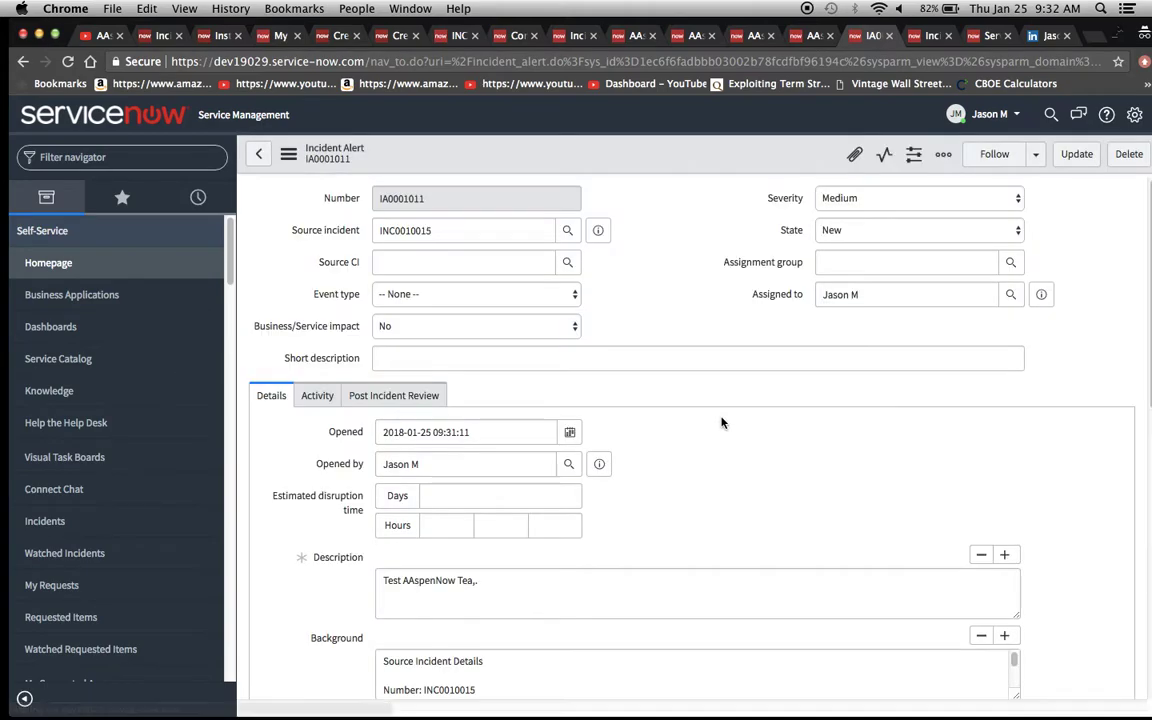
scroll(722, 423, down, 10)
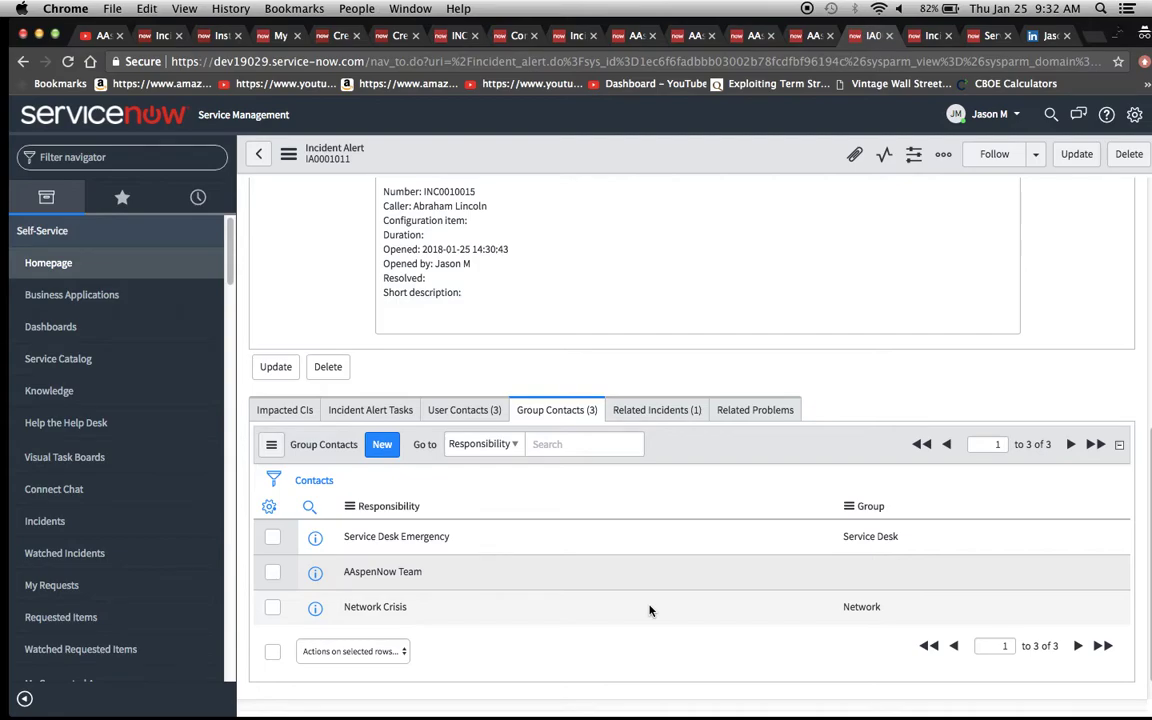
Set the incident alert's assignment group to ITSM Engineering, save the record, and check its group contacts
scroll(705, 540, up, 10)
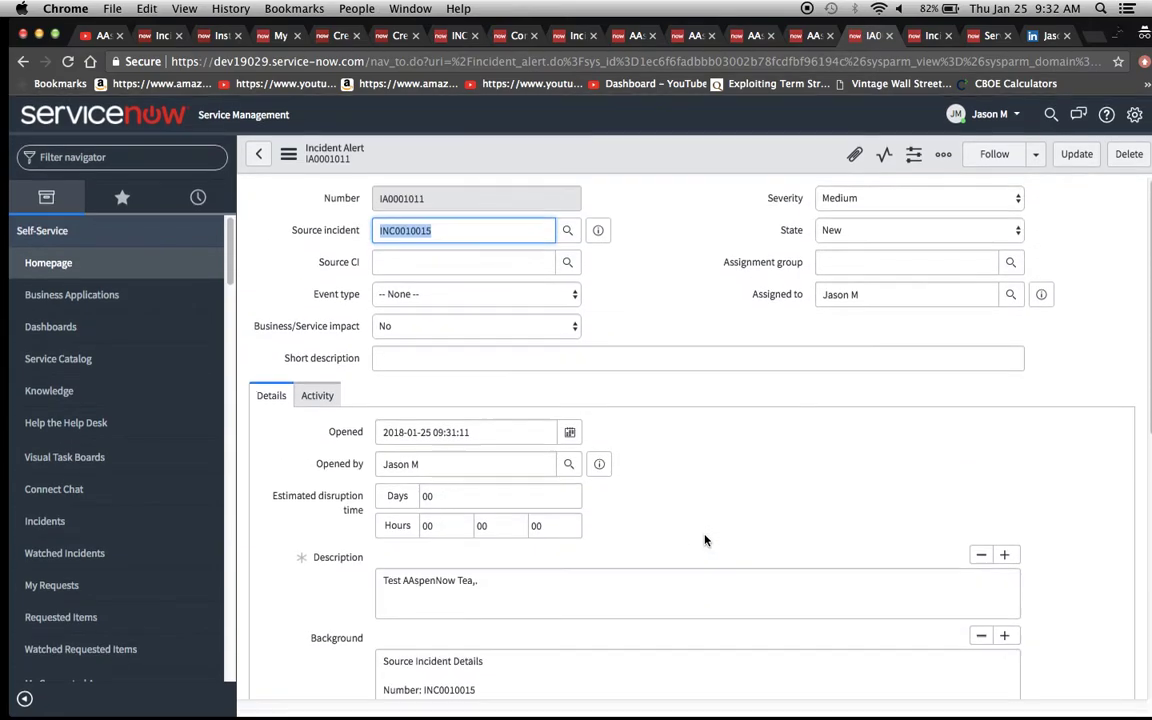
click(833, 261)
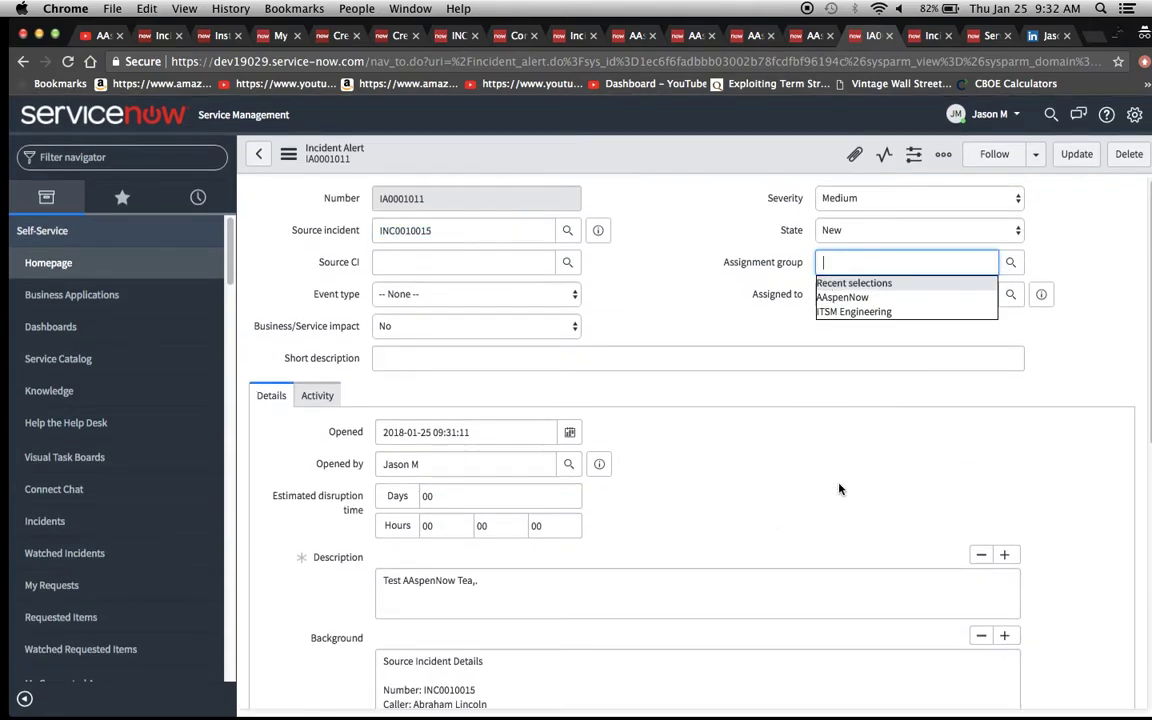
click(628, 220)
click(634, 32)
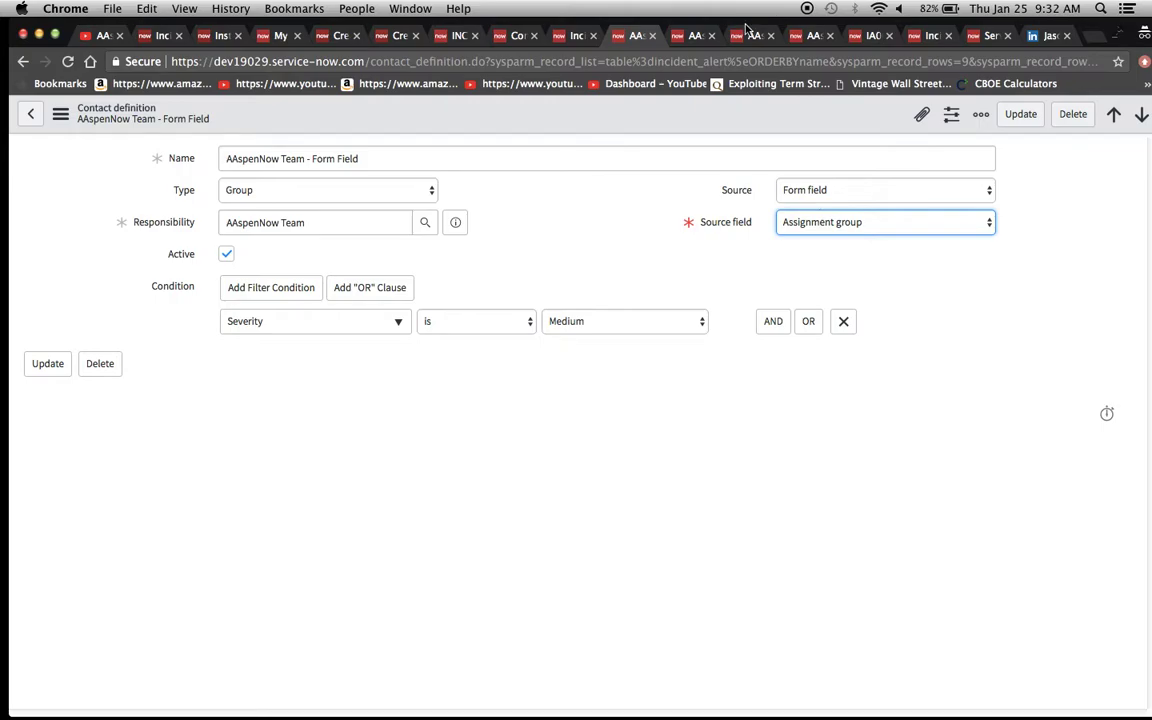
click(830, 36)
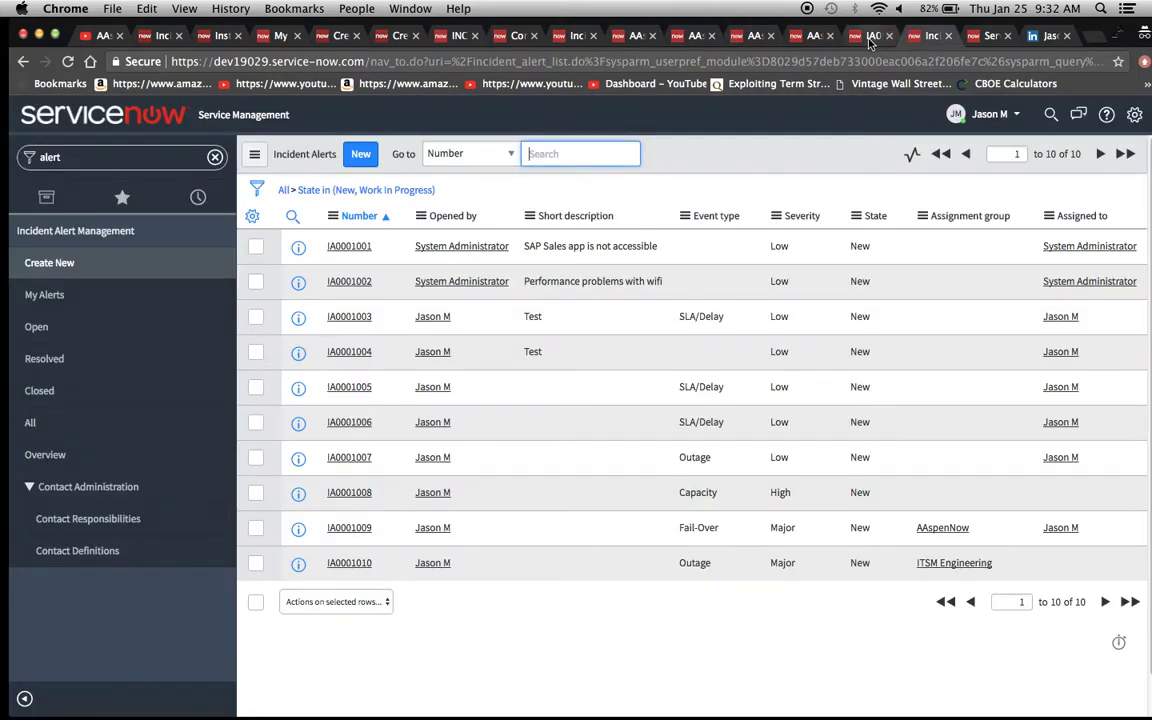
click(870, 38)
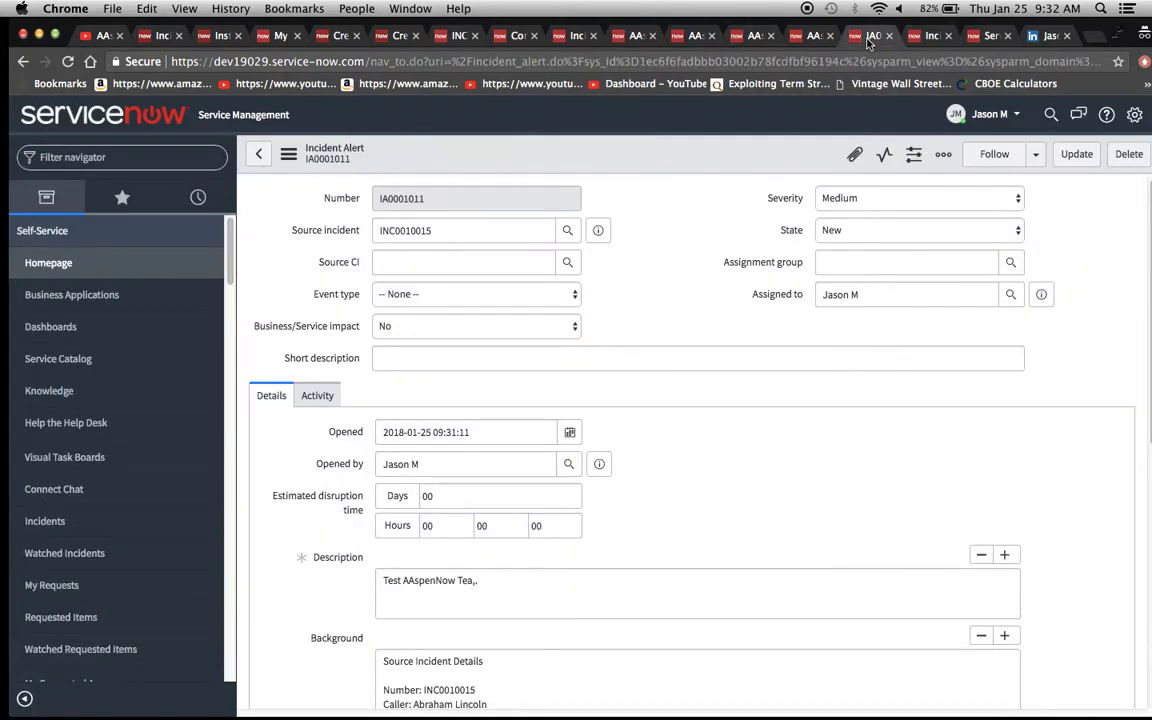
click(855, 257)
click(850, 311)
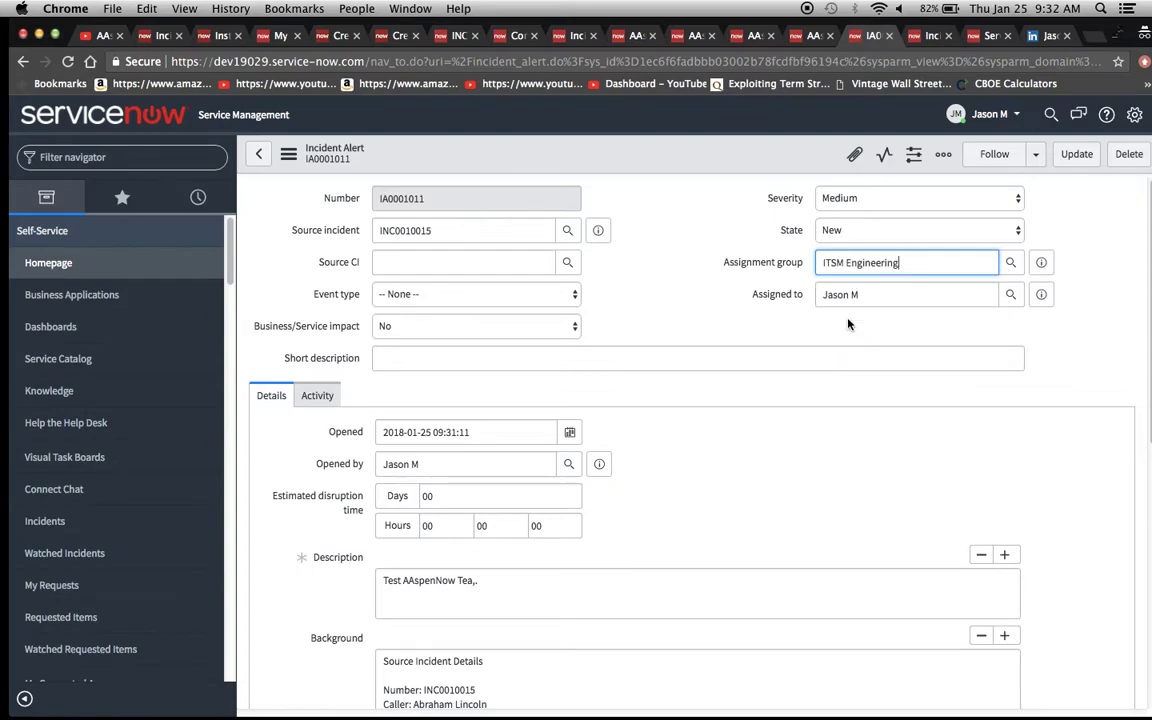
click(288, 155)
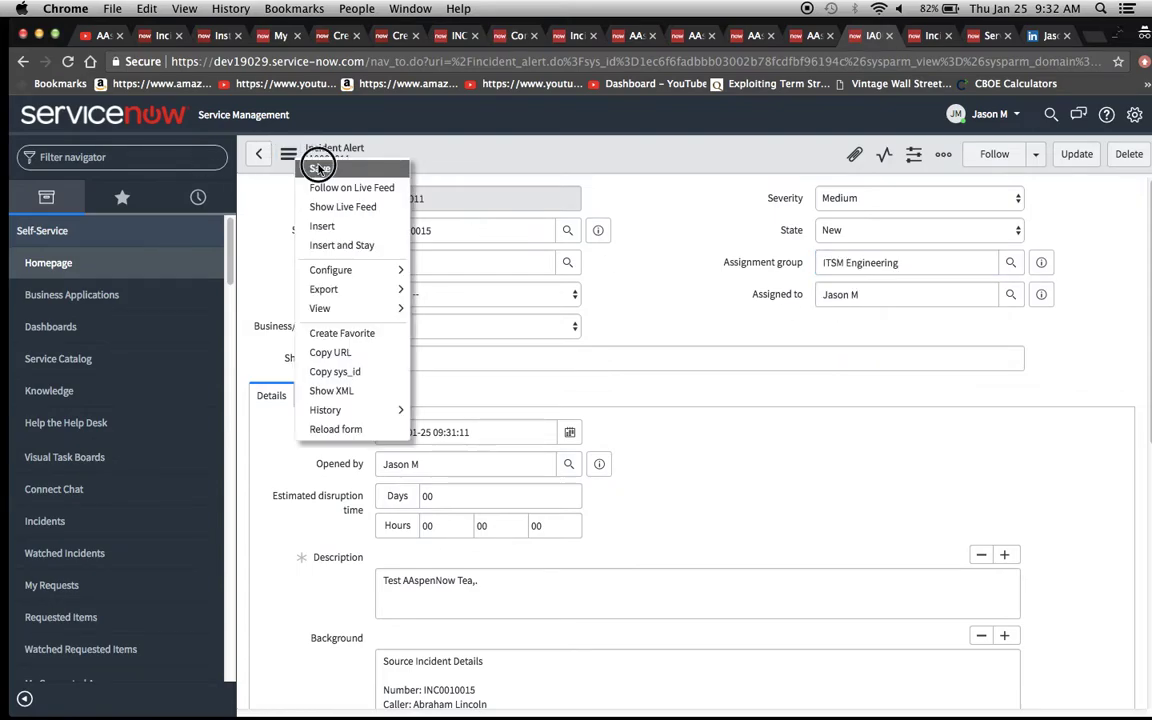
click(319, 170)
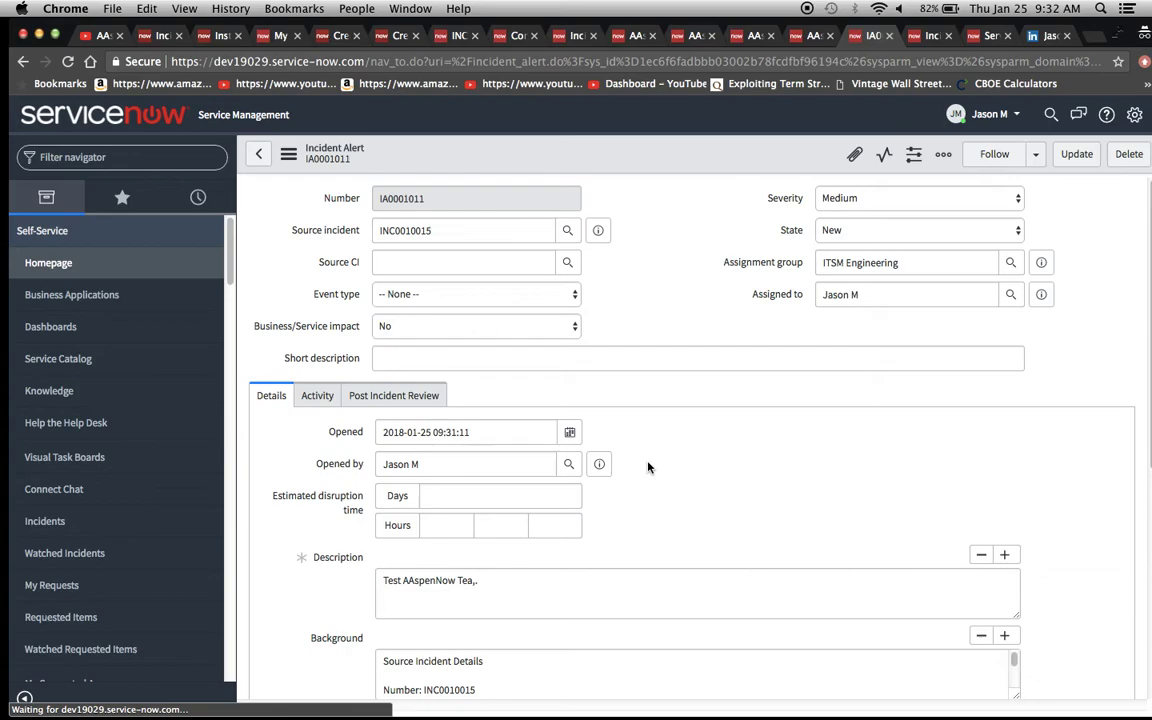
scroll(648, 467, down, 6)
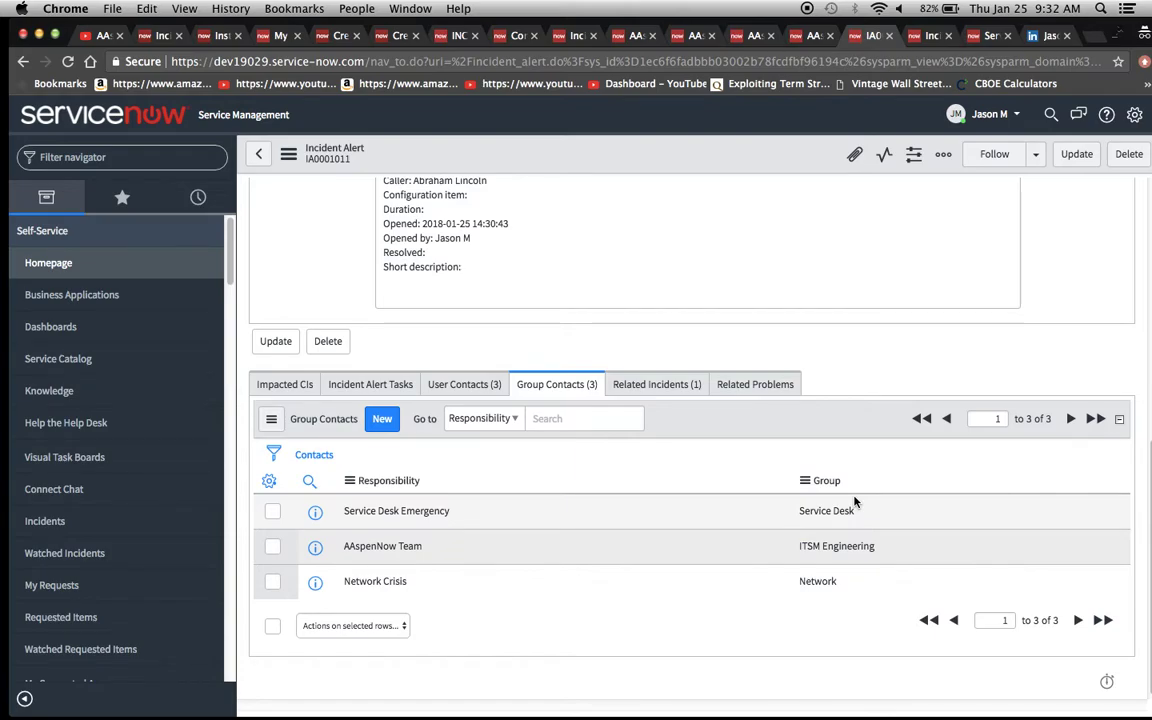
Deactivate the "AAspenNow Team - Form Field" contact definition and save it
scroll(855, 502, up, 7)
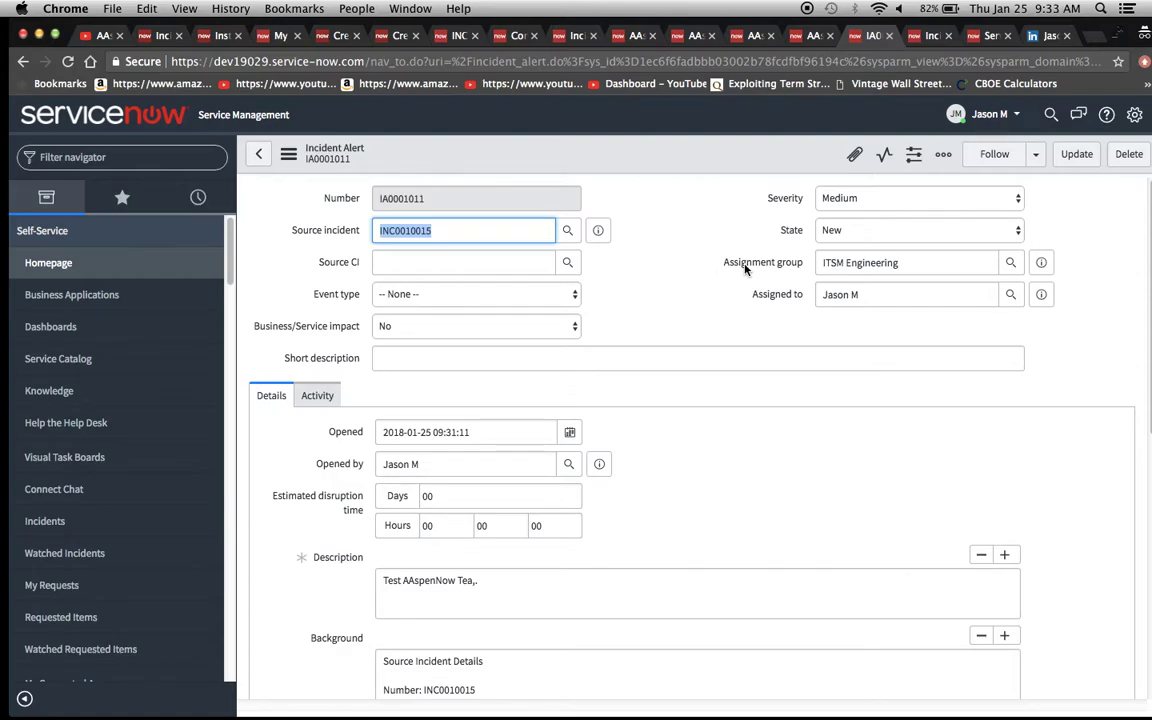
click(630, 36)
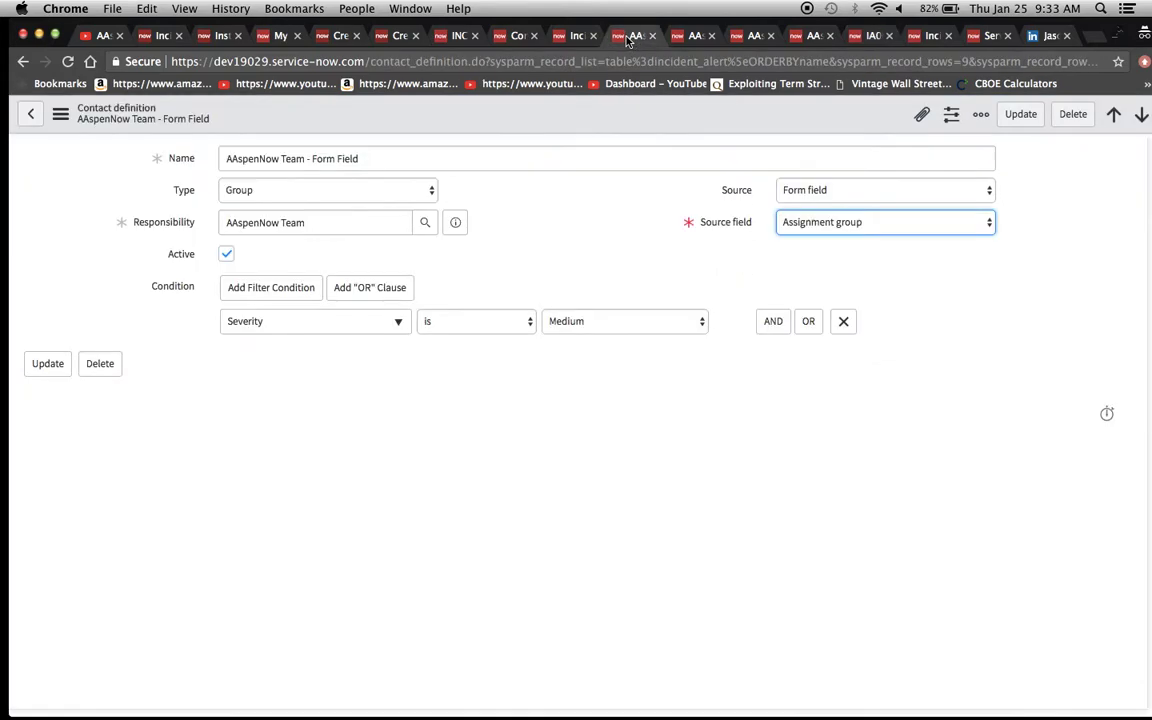
click(226, 254)
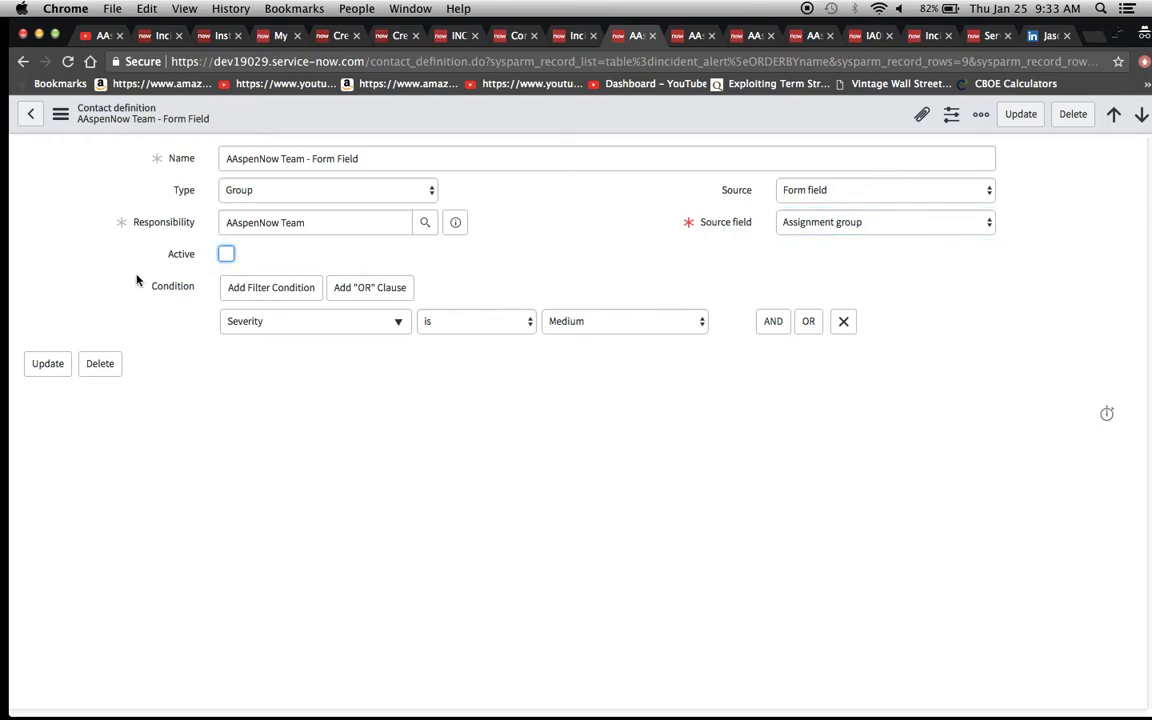
click(60, 115)
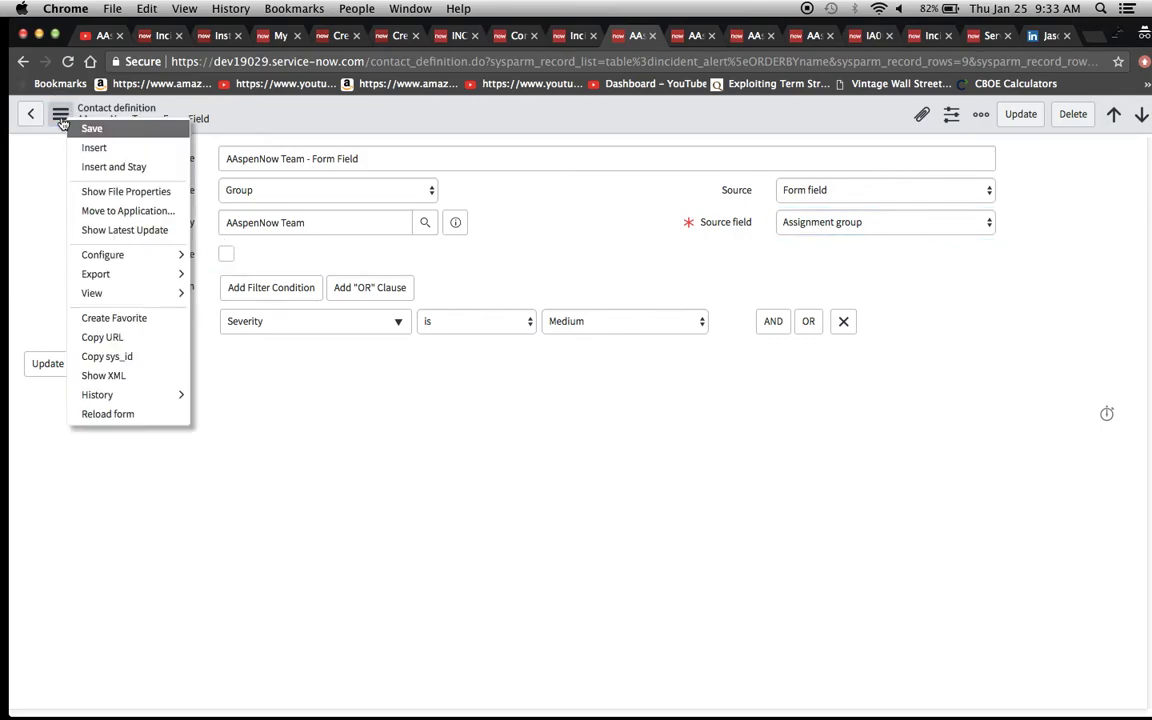
click(86, 127)
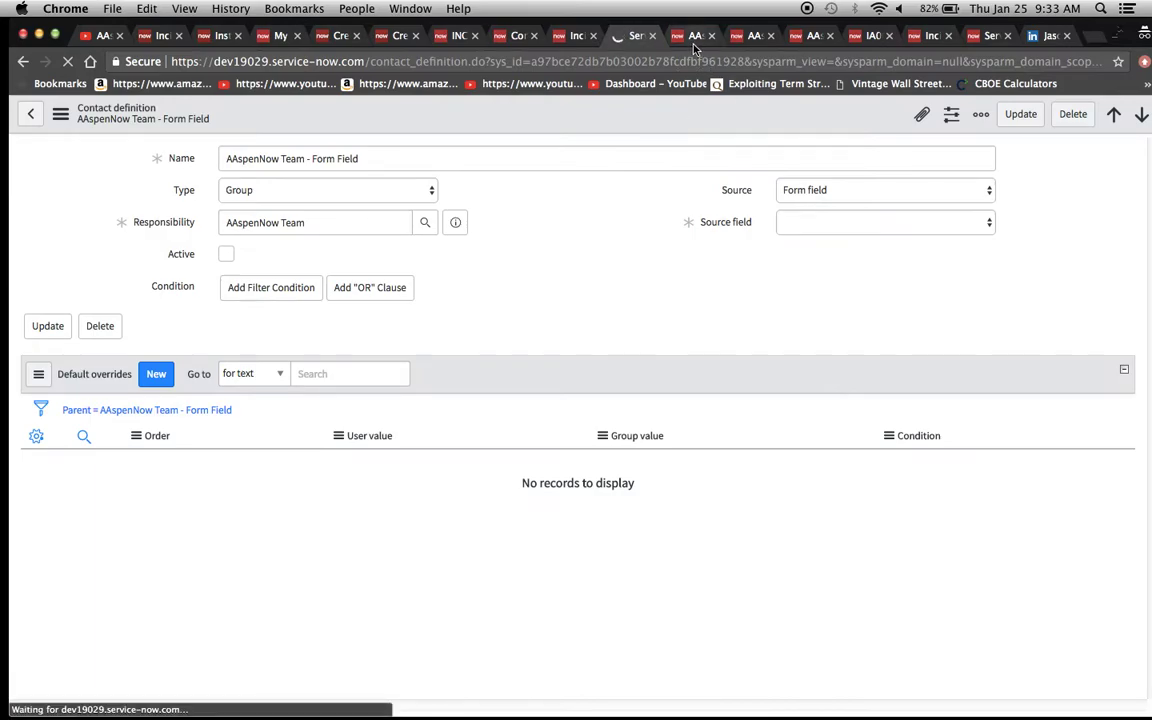
Activate the "AAspenNow Team - DO" contact definition and save it, continuing past the security warning
click(226, 254)
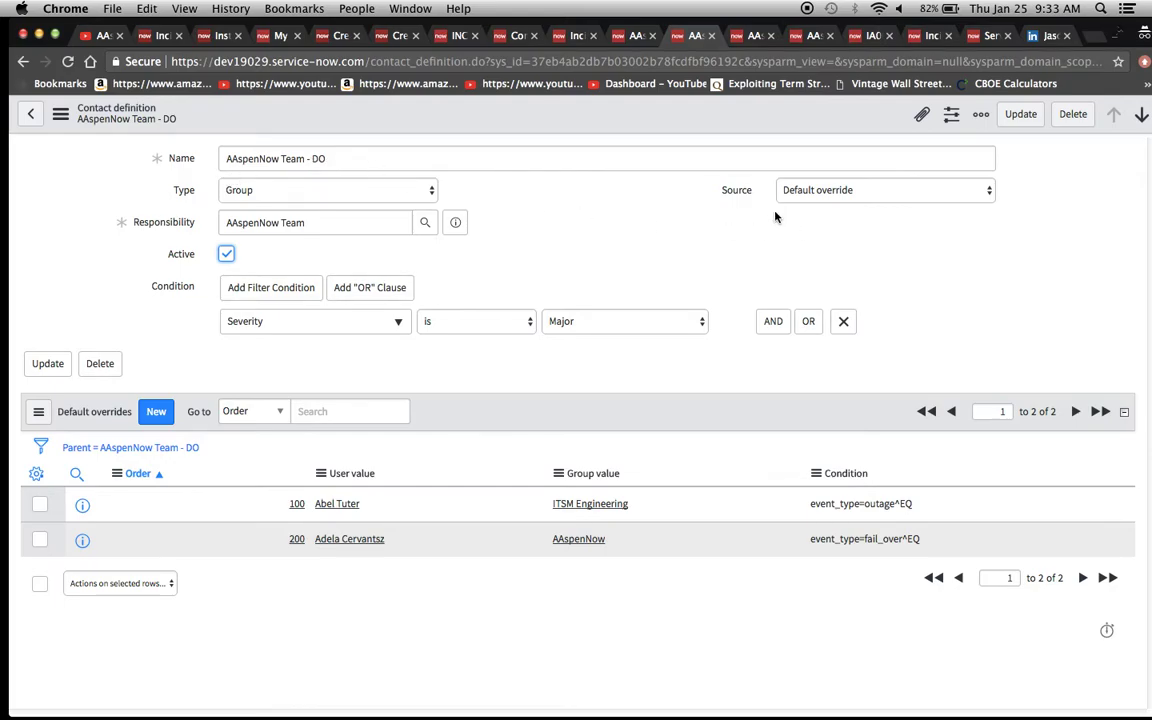
click(60, 116)
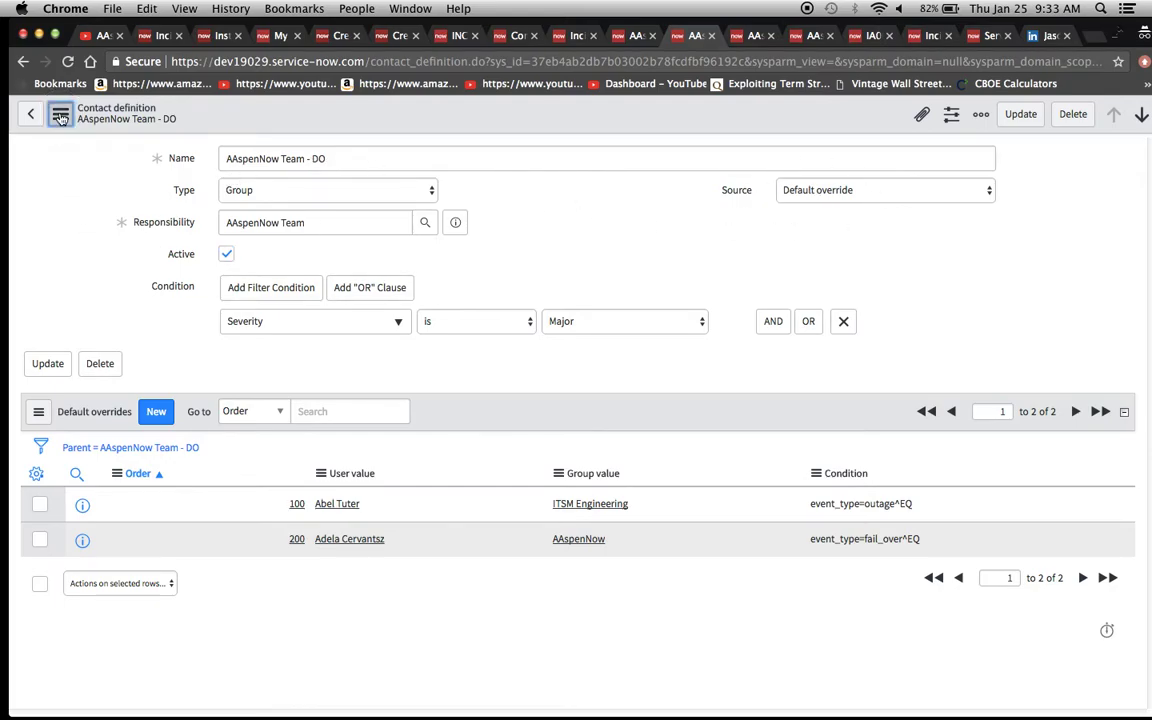
click(76, 117)
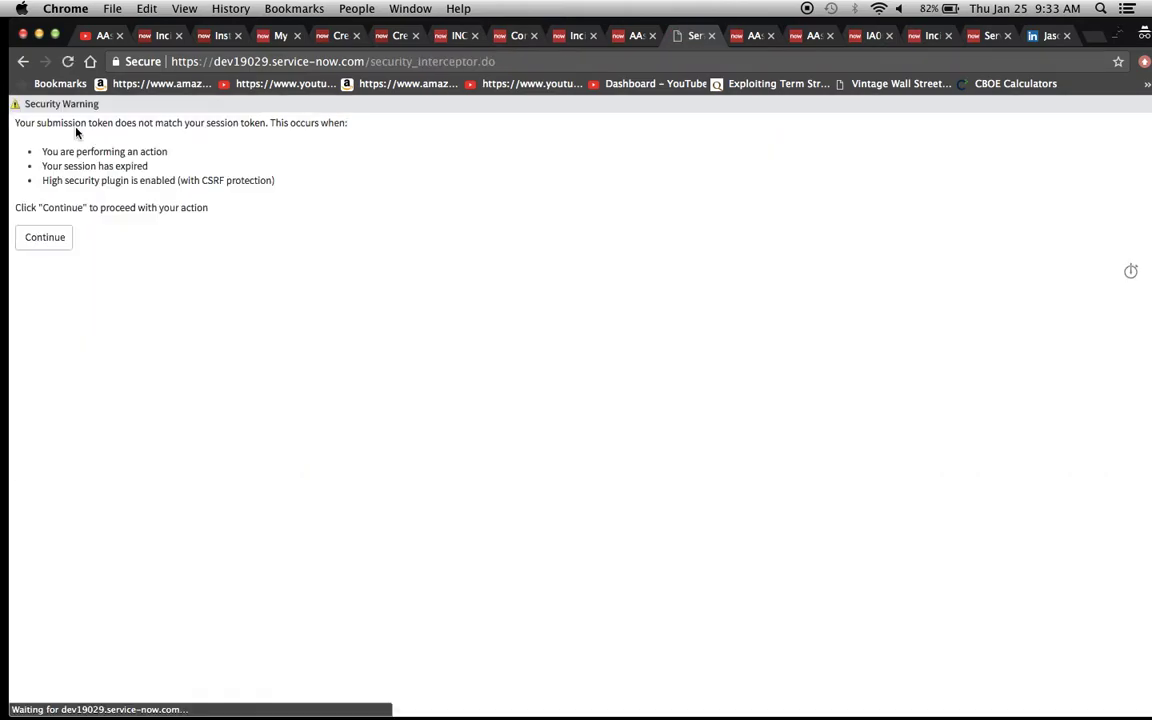
click(46, 237)
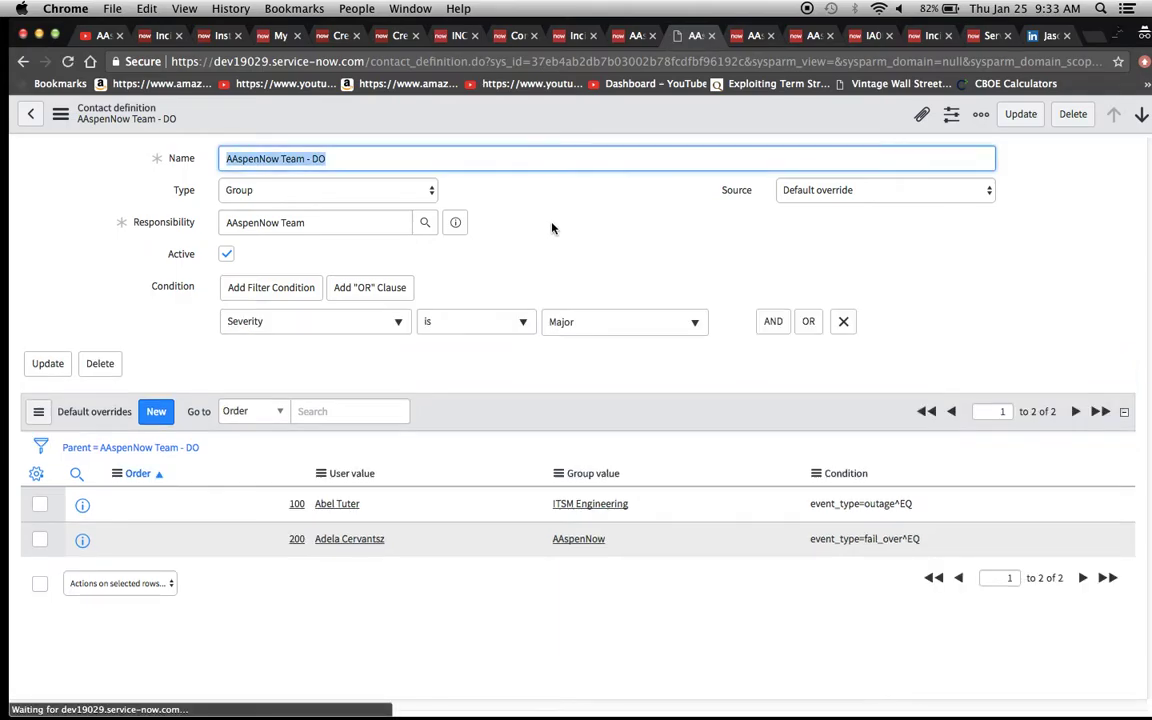
Cycle the contact definition's source through Form field and None to compare their fields, restore Default override, and save the record
click(840, 193)
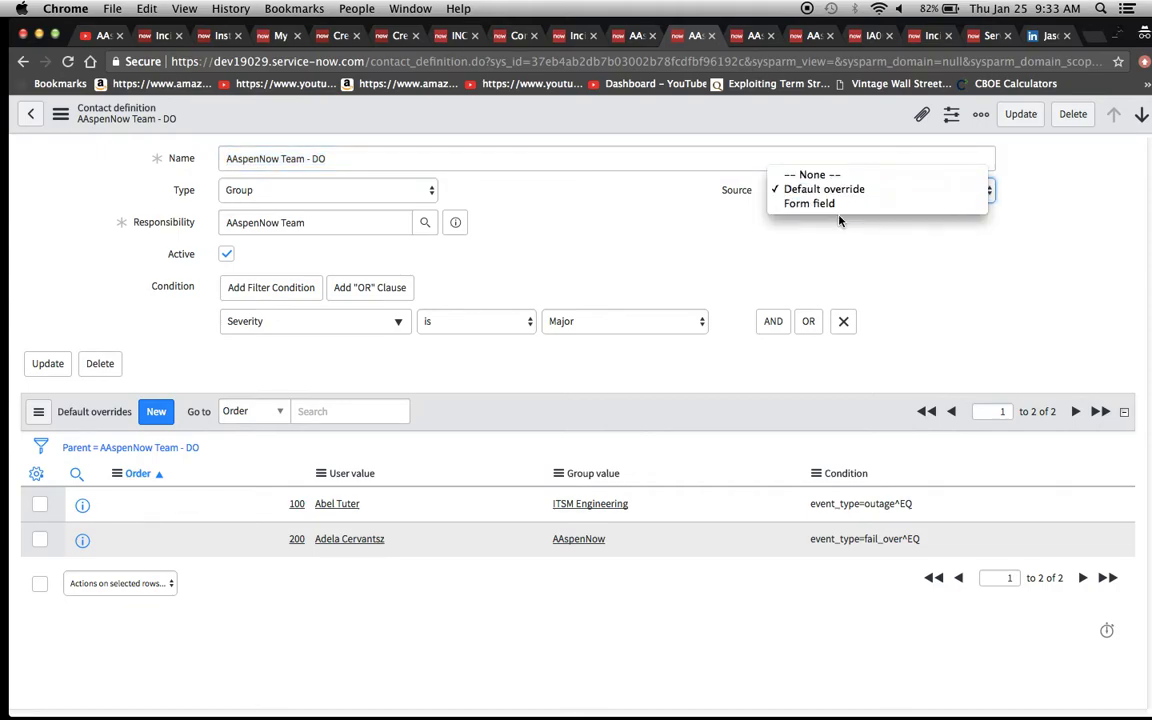
click(800, 205)
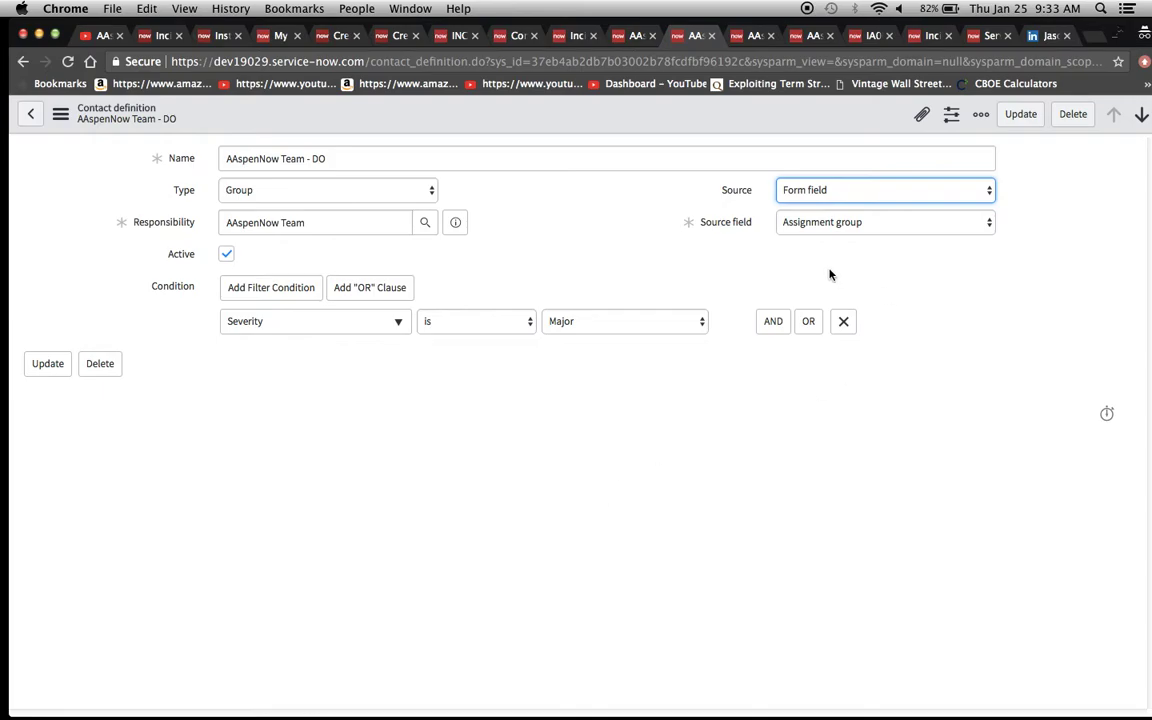
click(812, 190)
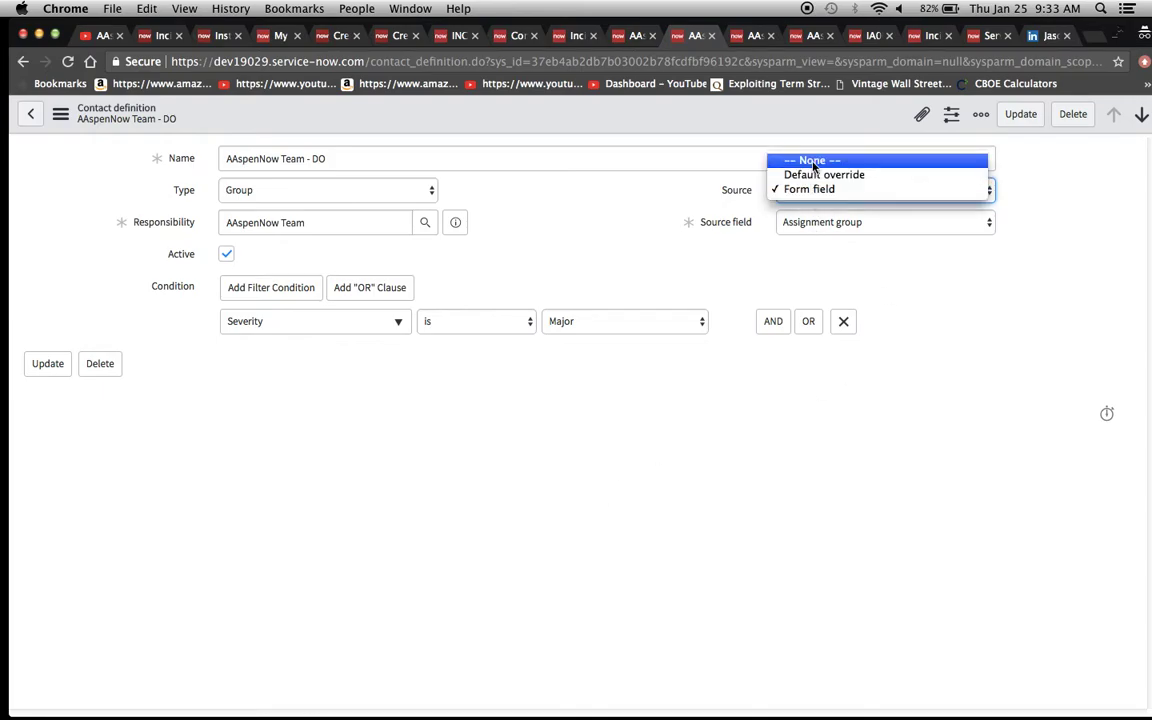
click(813, 162)
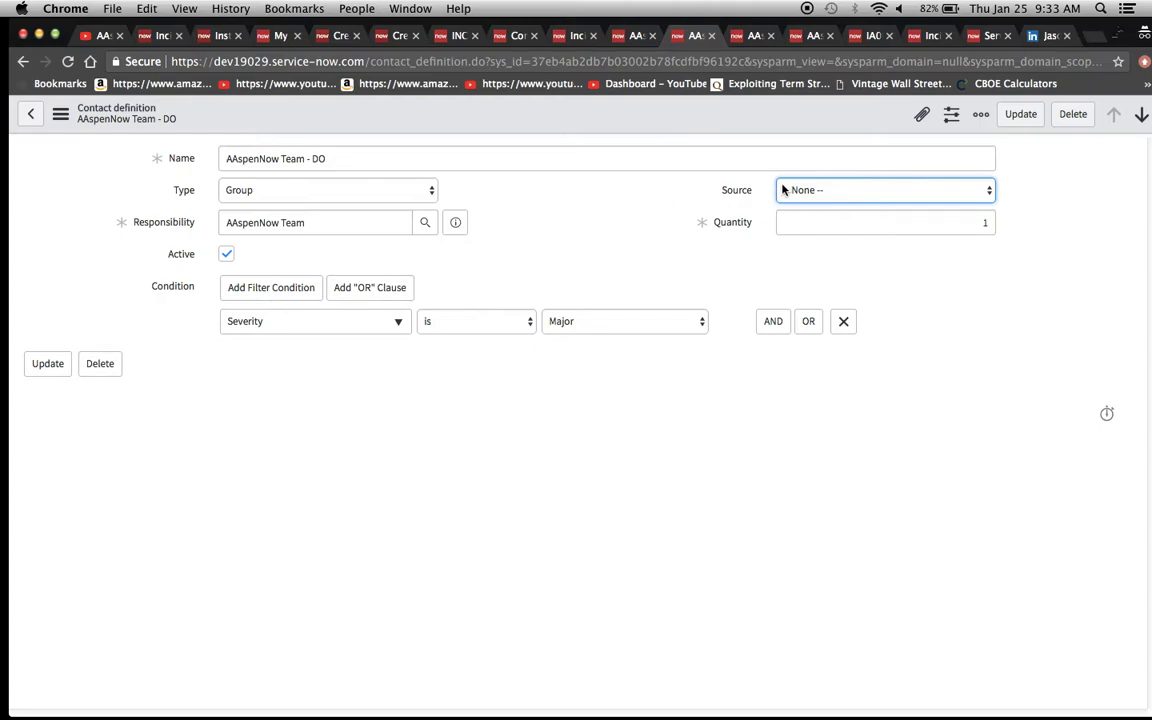
click(839, 197)
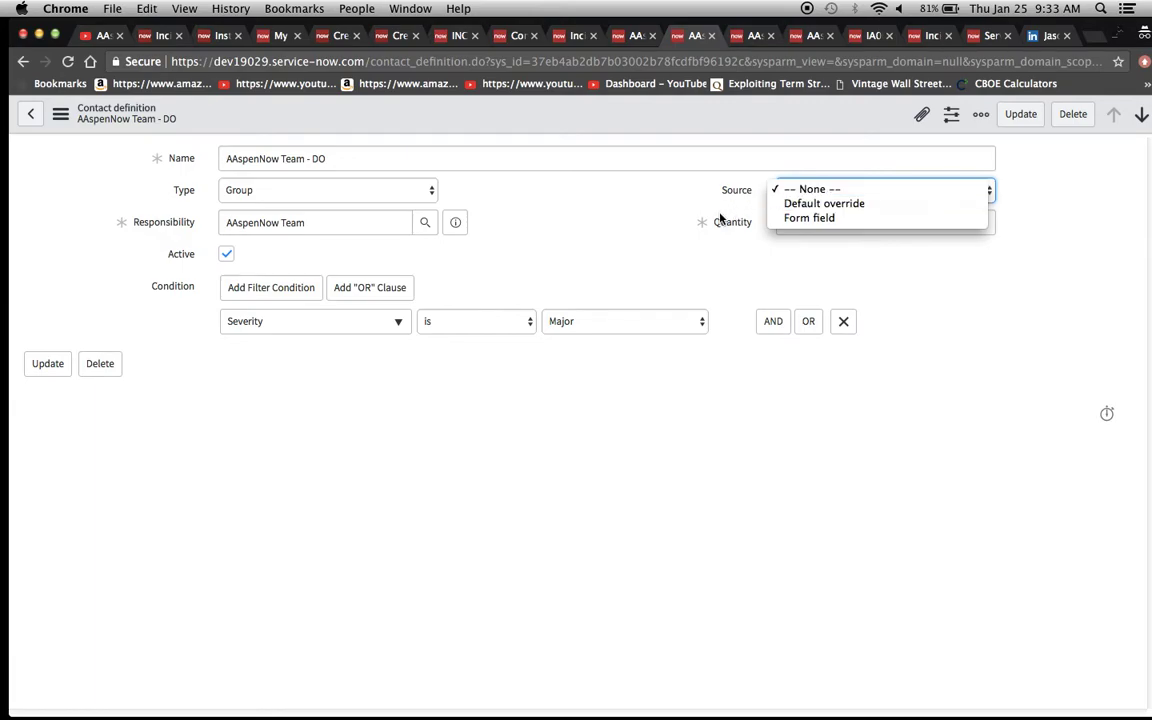
click(790, 204)
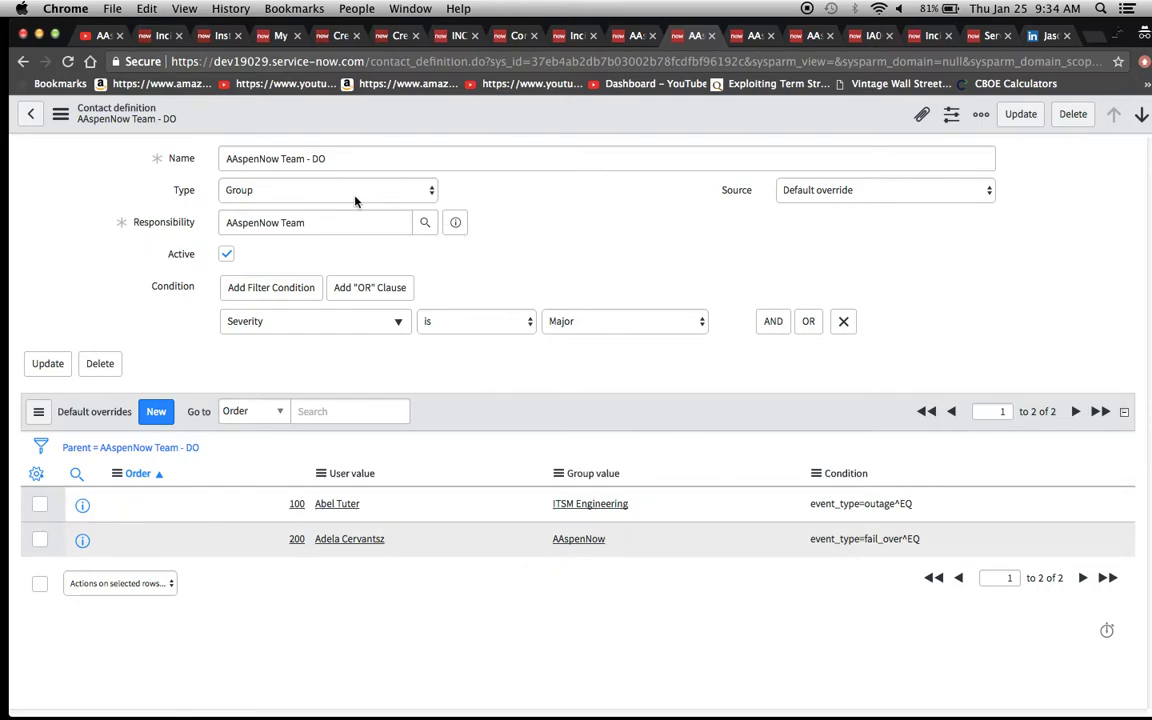
click(60, 114)
click(88, 131)
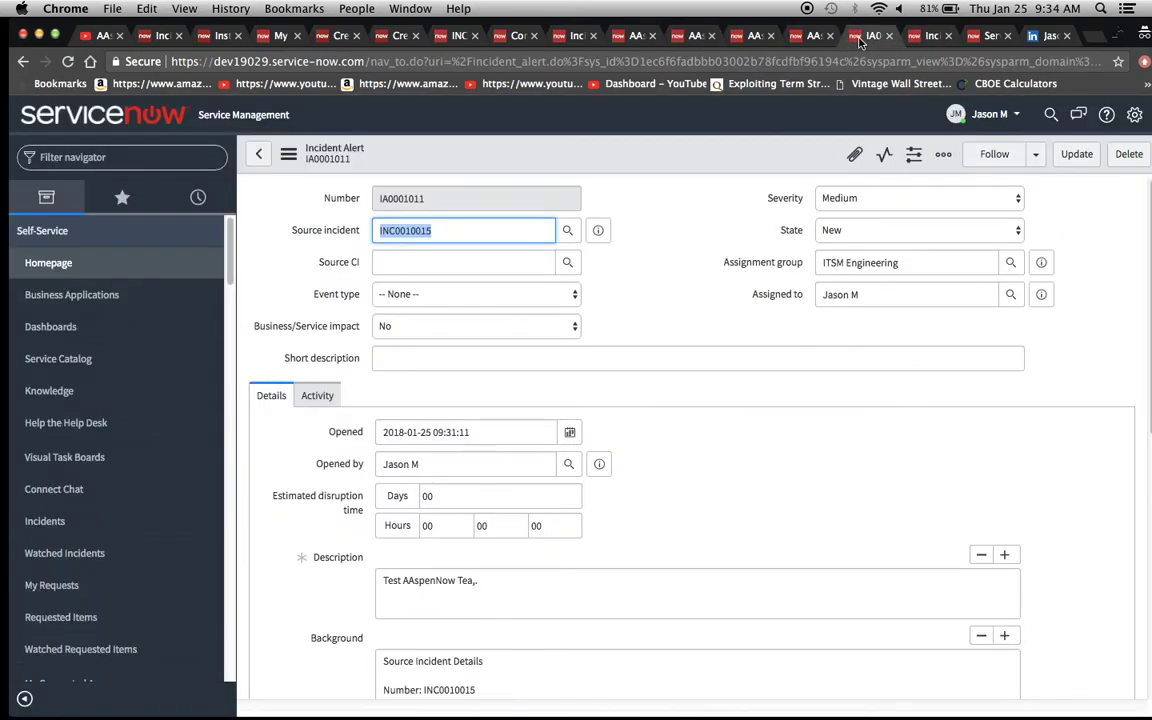
Set the incident alert's severity to Low and save the record
click(866, 36)
scroll(618, 293, down, 1)
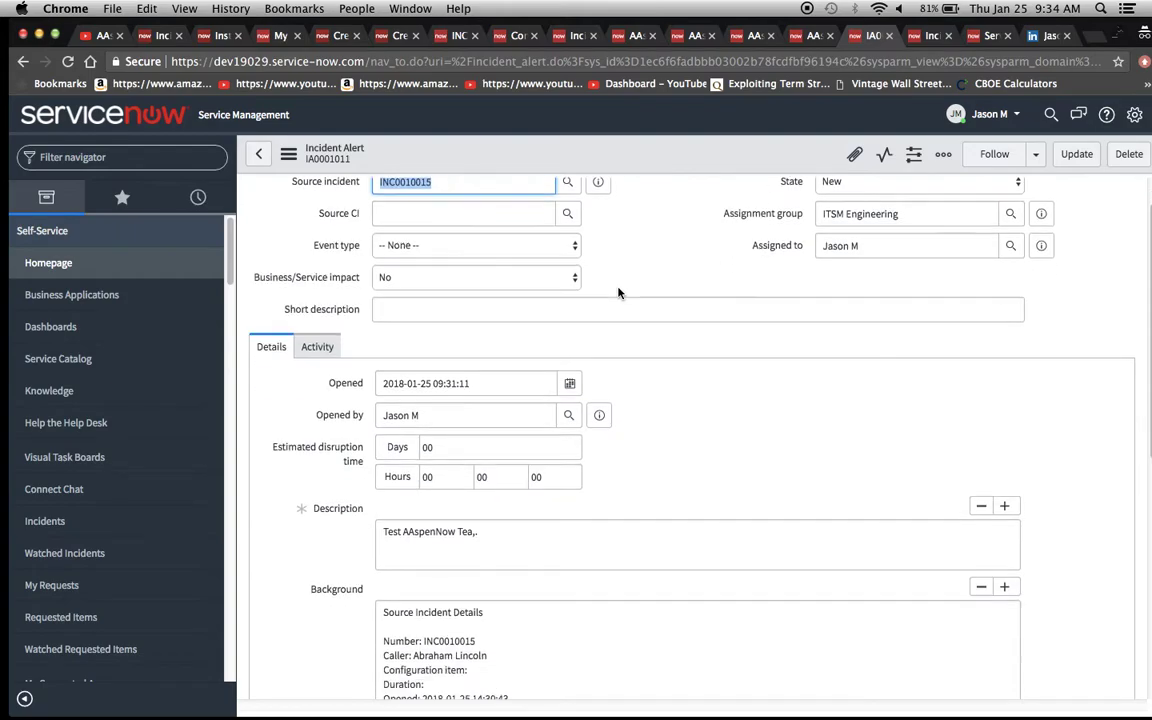
scroll(618, 293, up, 1)
click(289, 155)
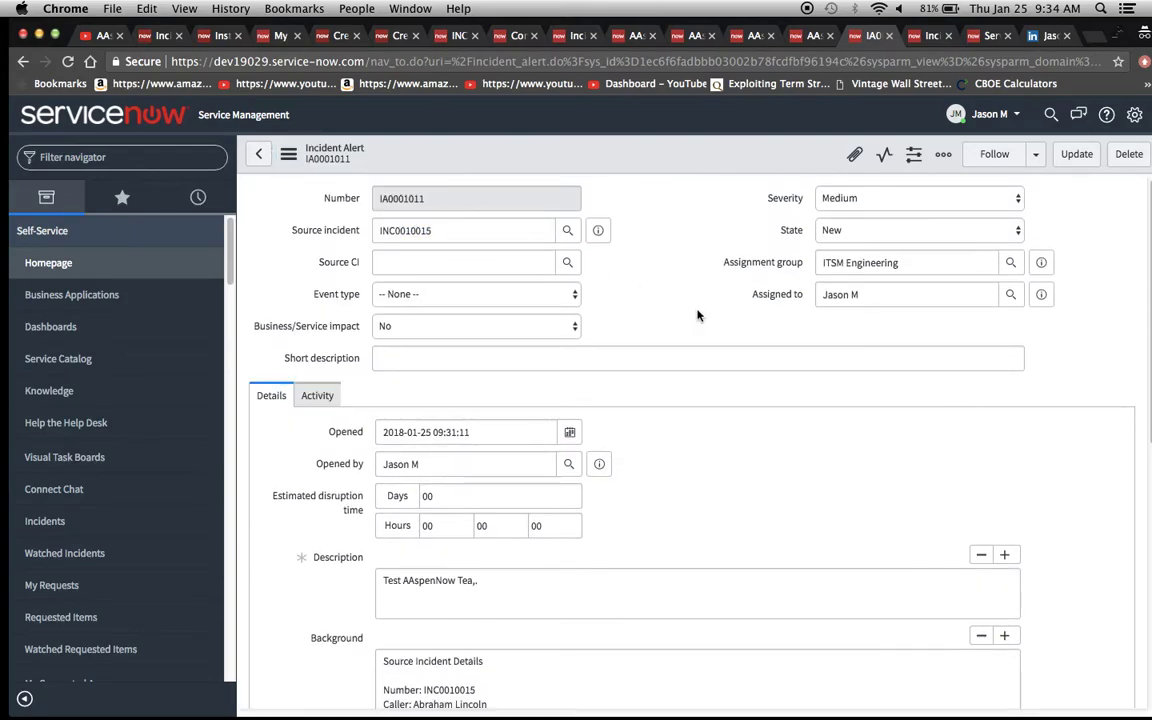
click(872, 208)
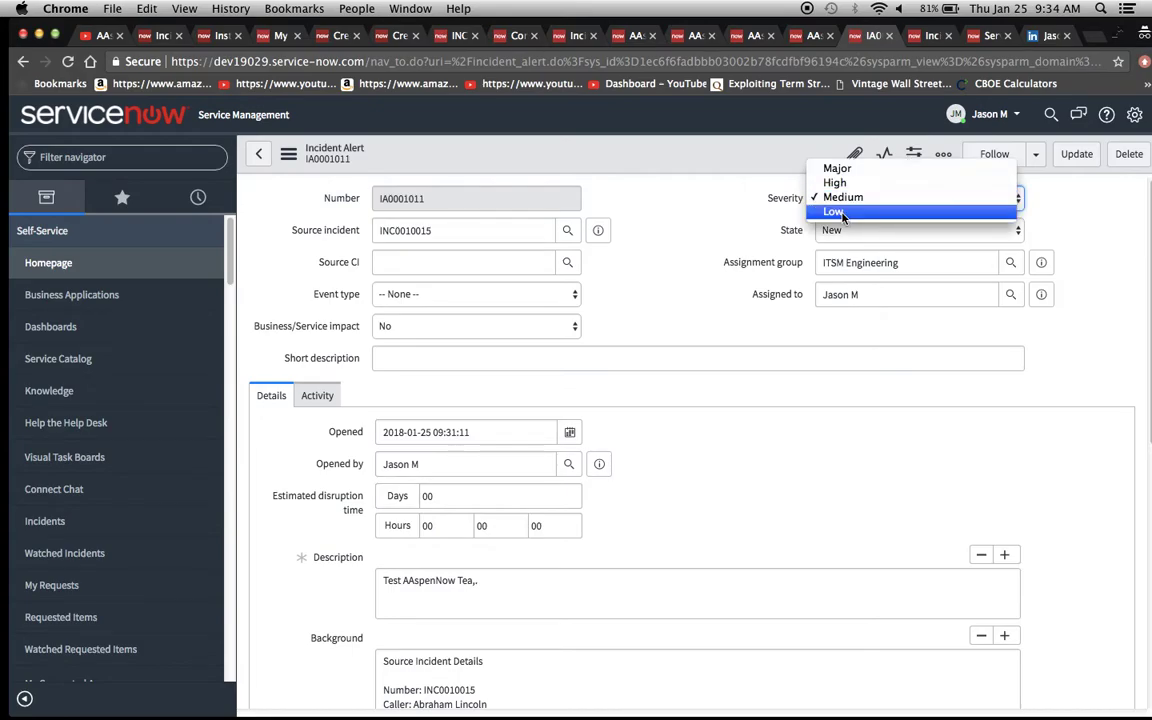
click(845, 221)
click(289, 155)
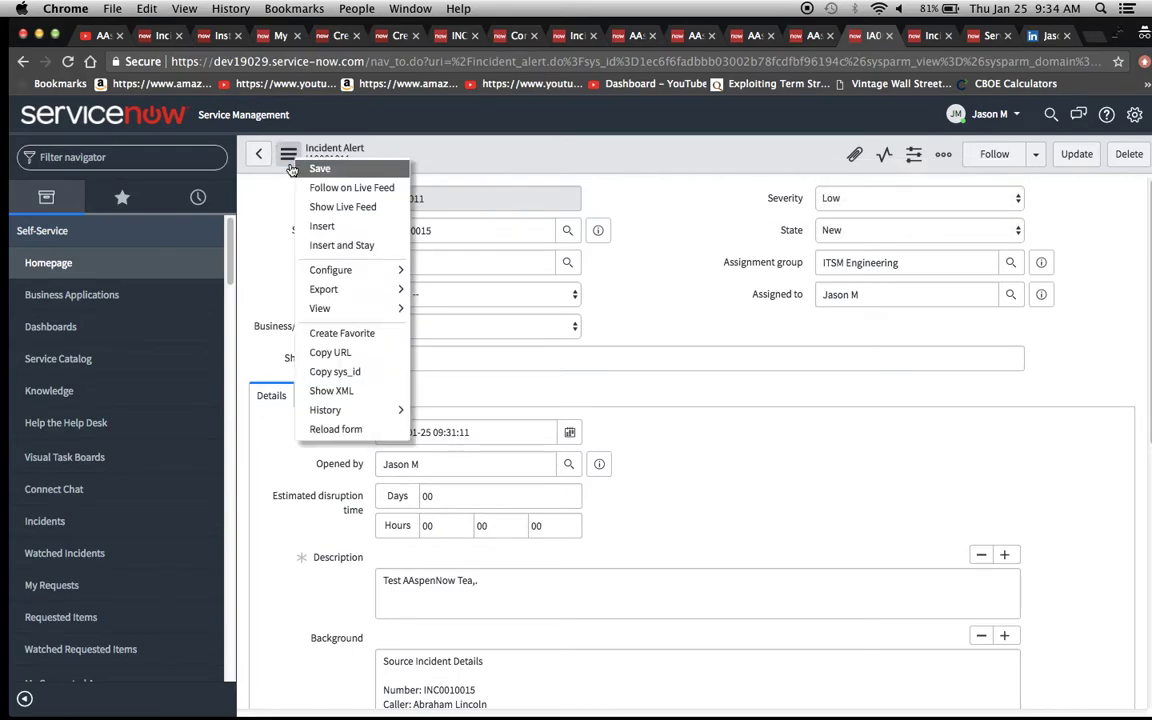
click(318, 170)
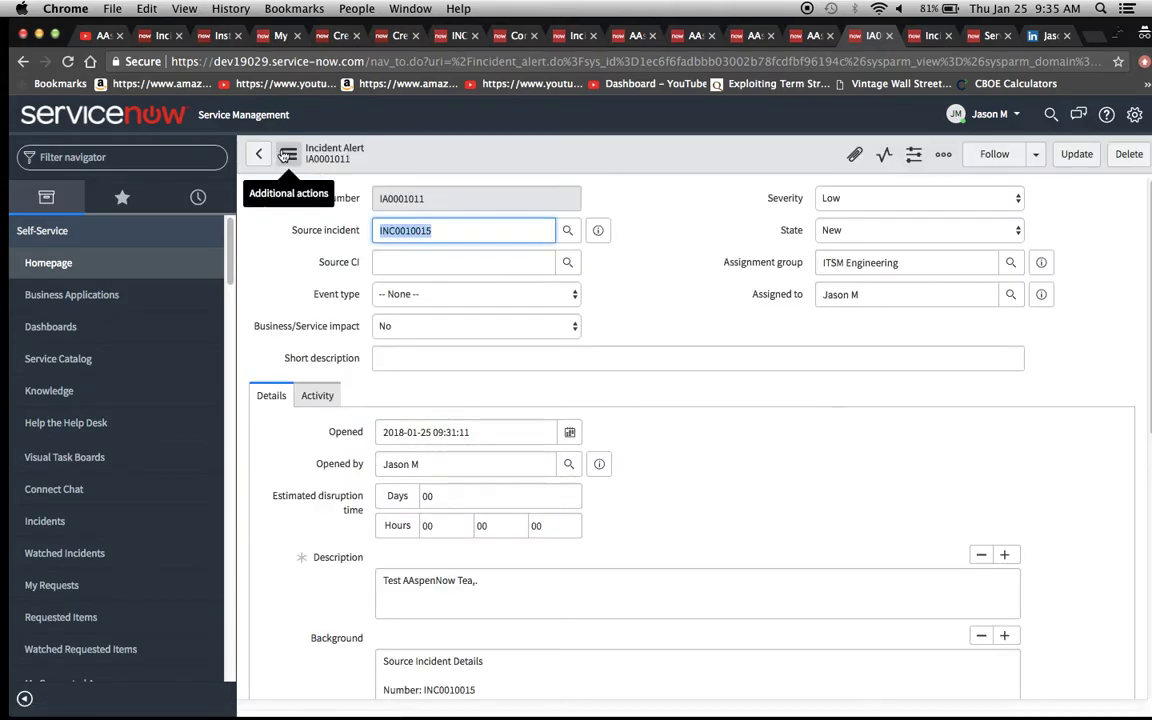
Insert a copy of the incident alert and stay on it, and review the "AAspenNow Team - DO" definition's override conditions
click(287, 154)
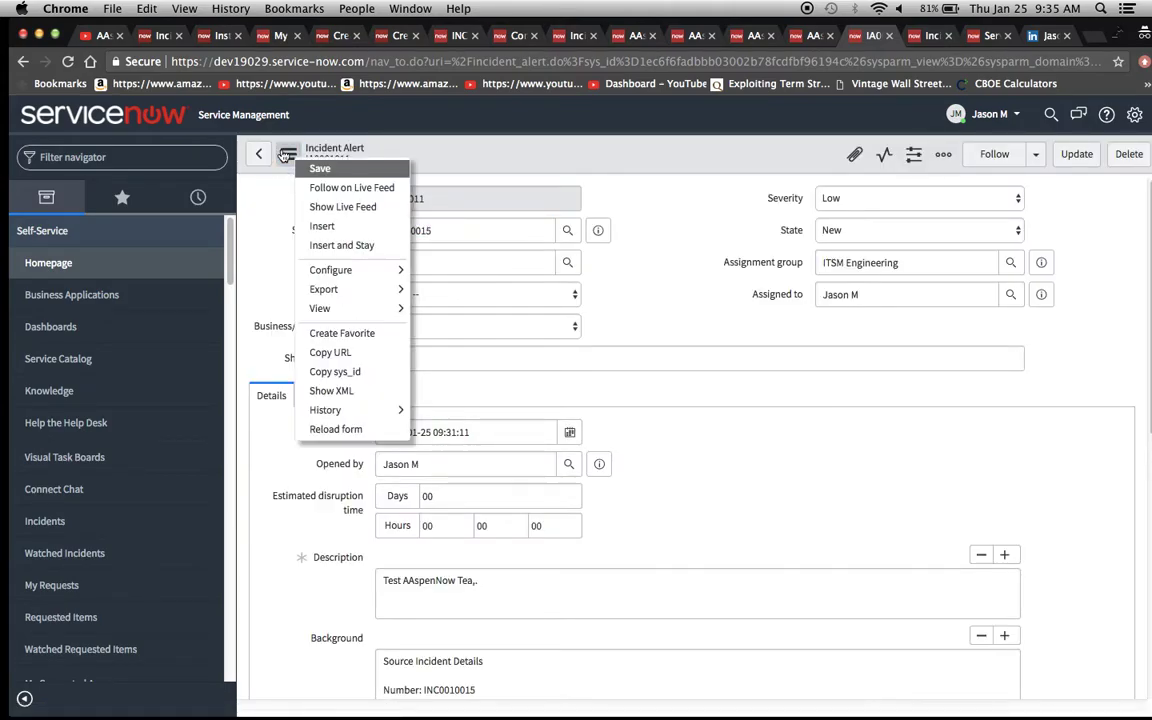
click(319, 245)
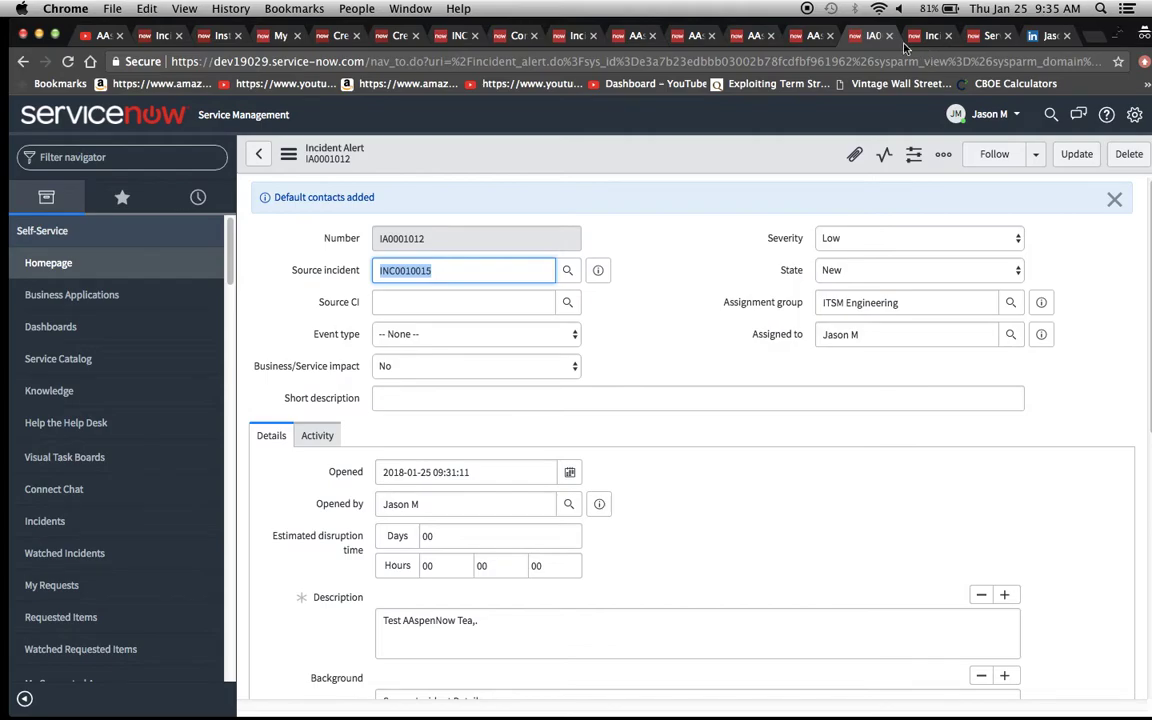
click(747, 36)
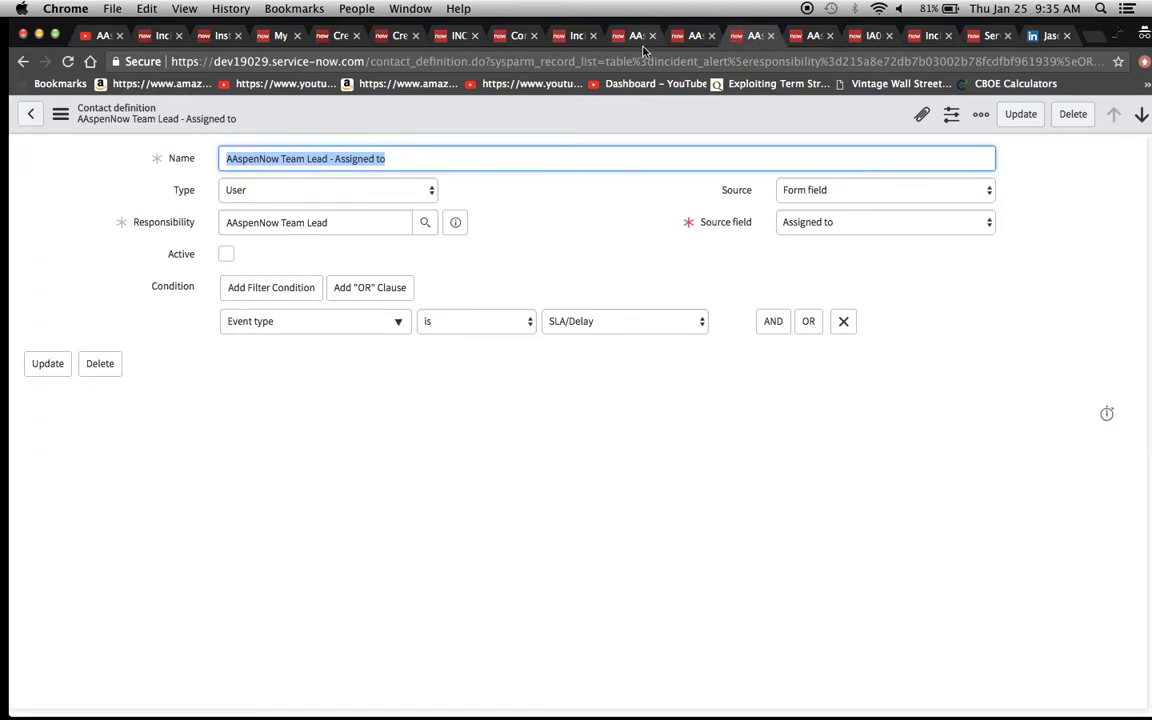
click(678, 36)
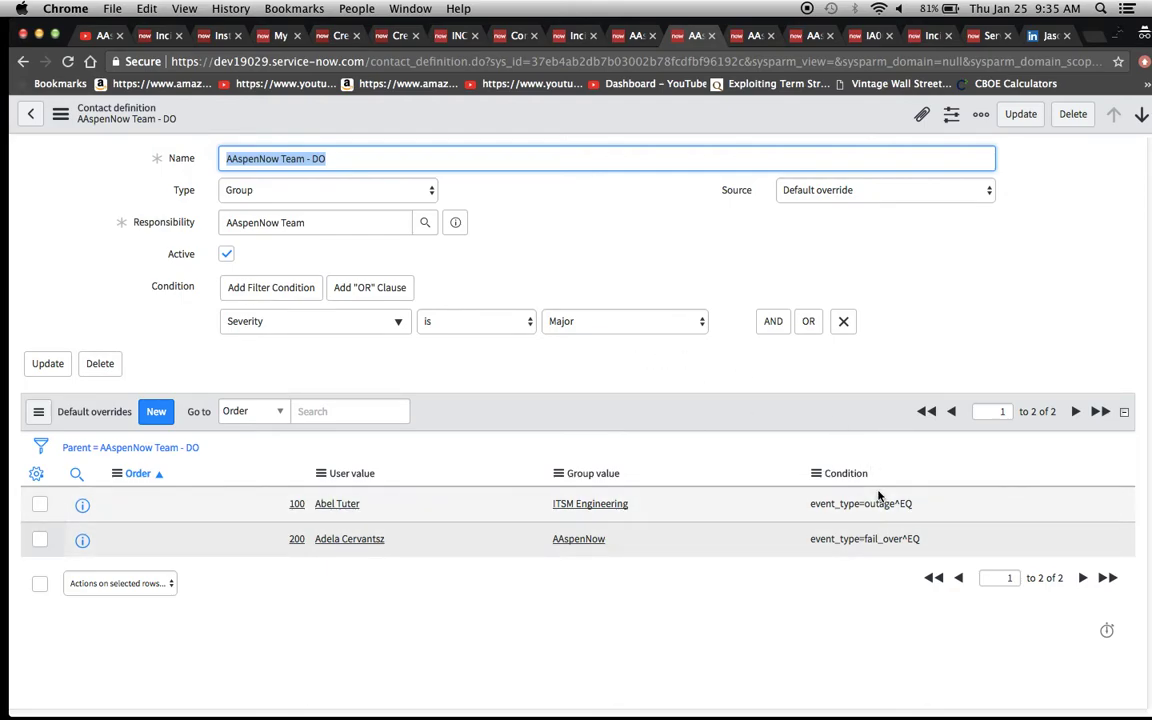
Set the new incident alert's severity to Major and event type to Outage, save it, and compare its group contacts with the overrides
click(870, 35)
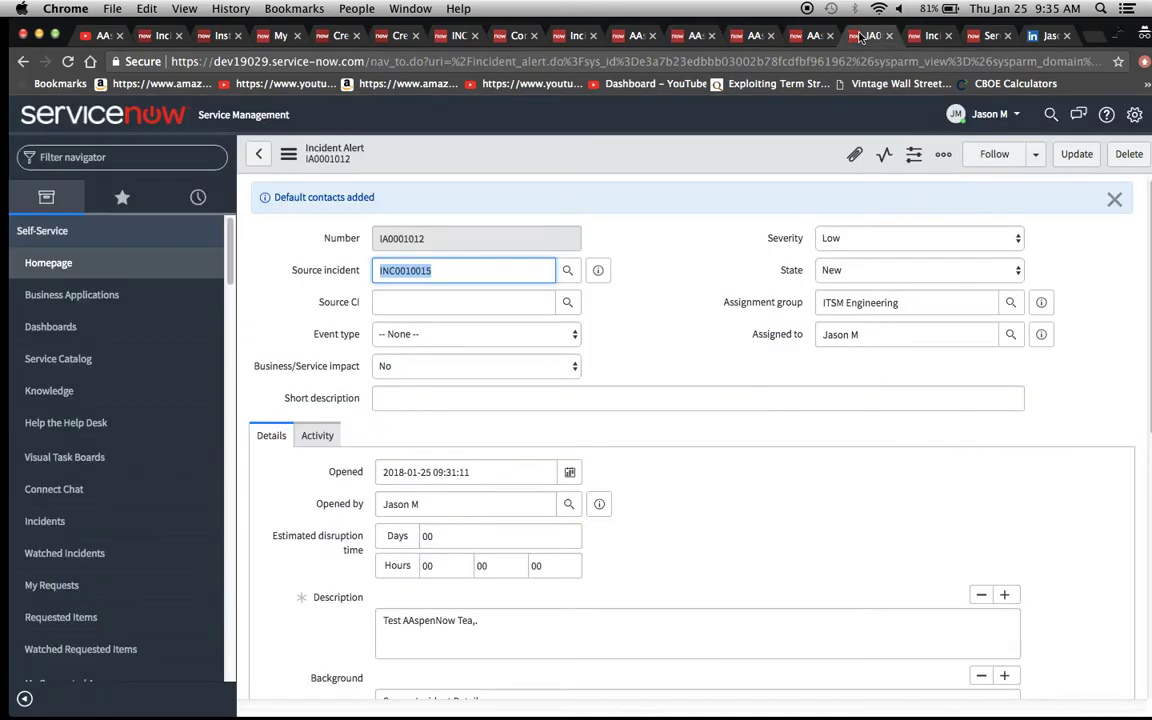
click(859, 238)
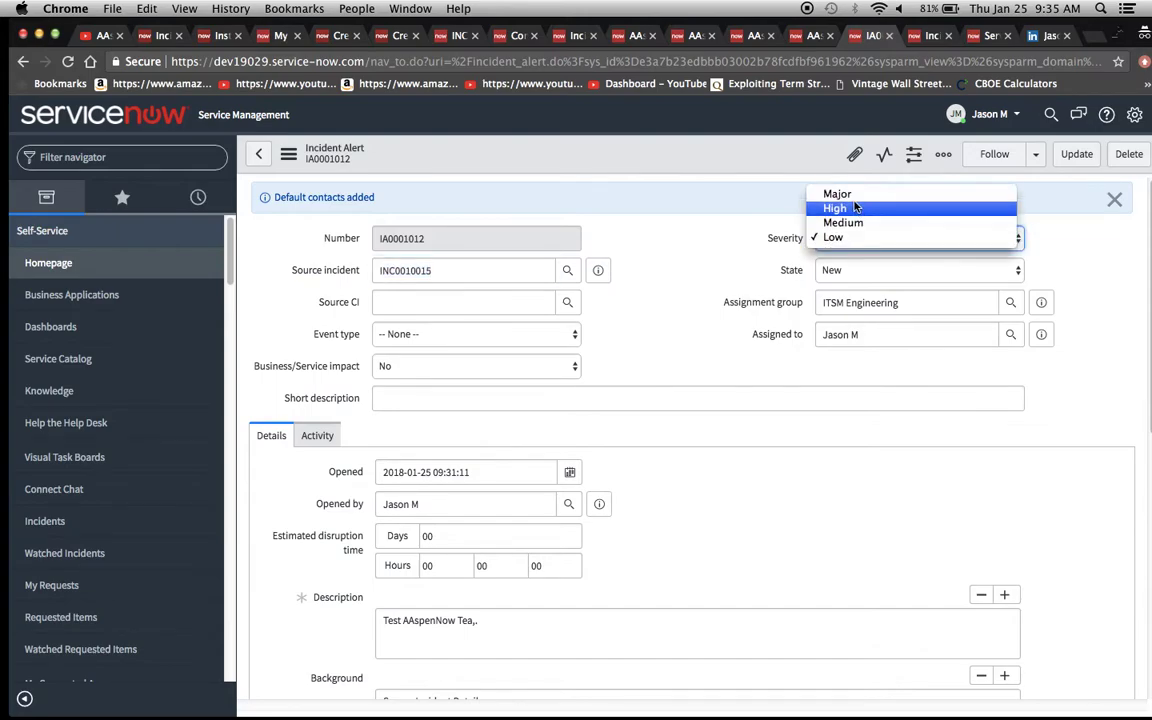
click(835, 190)
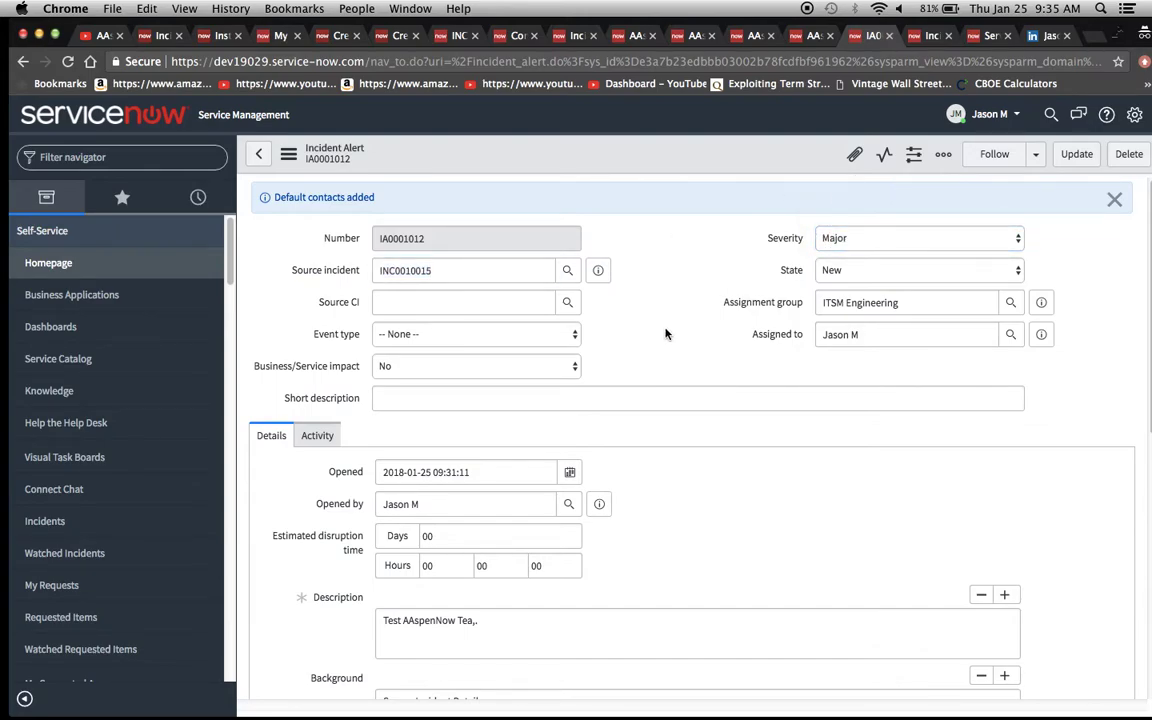
click(548, 334)
click(541, 348)
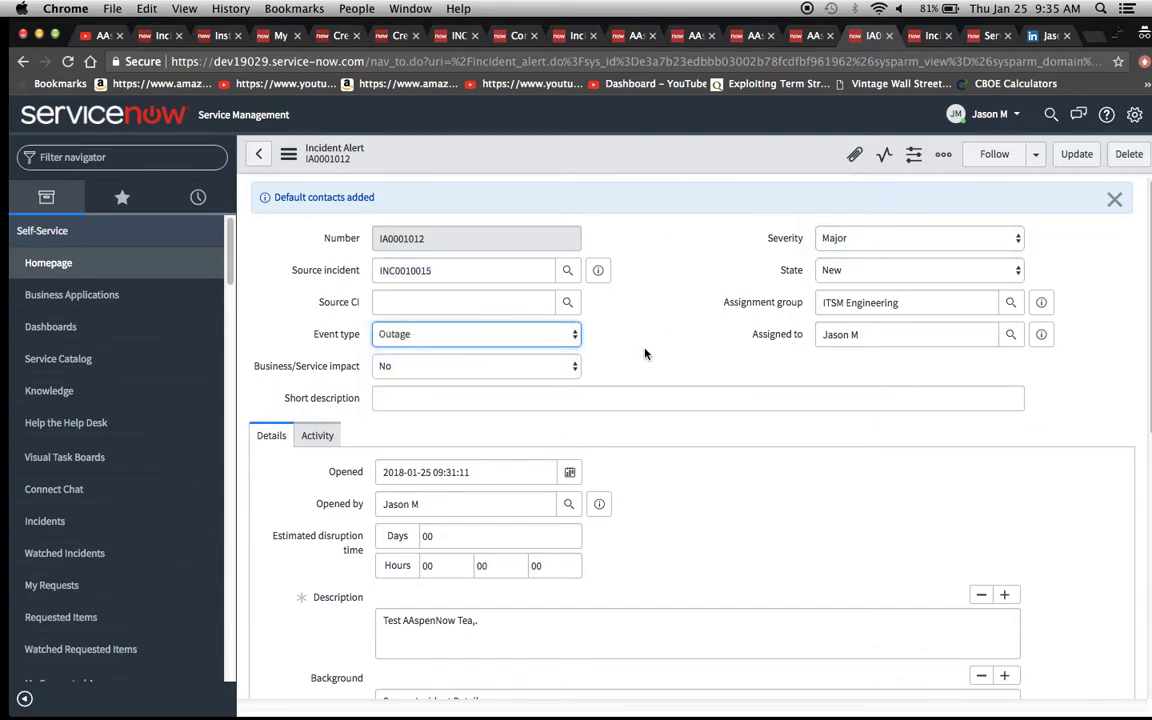
click(289, 154)
click(314, 168)
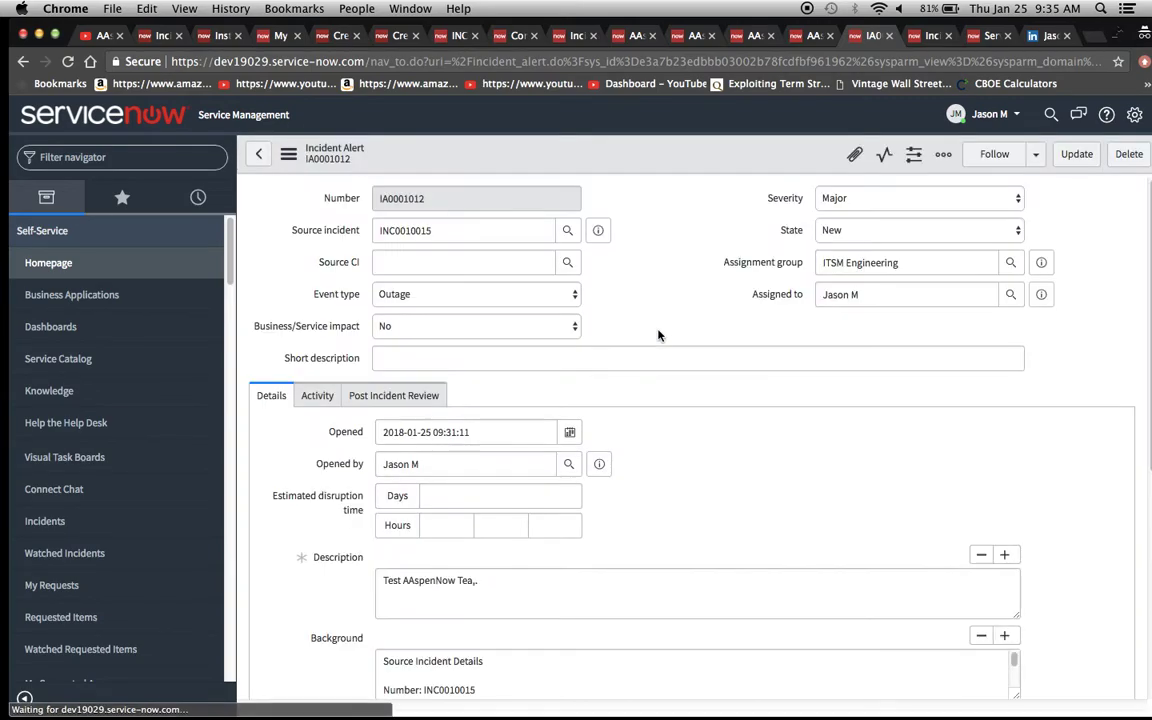
scroll(658, 335, down, 4)
scroll(658, 335, down, 5)
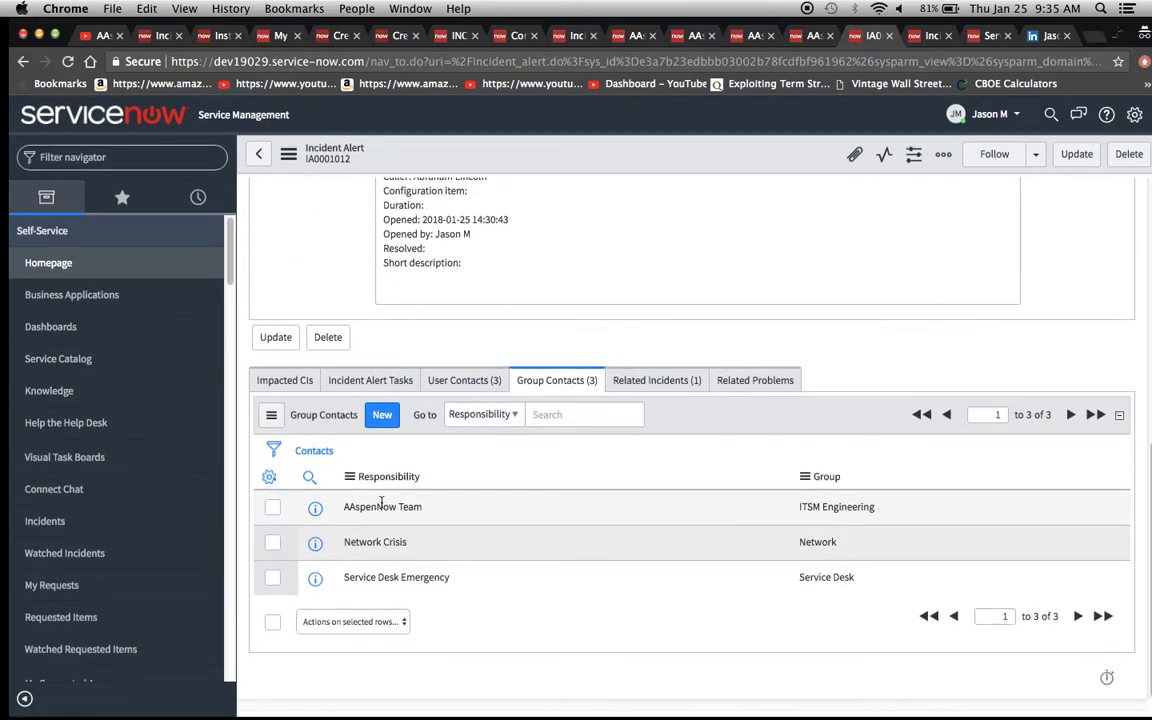
click(686, 33)
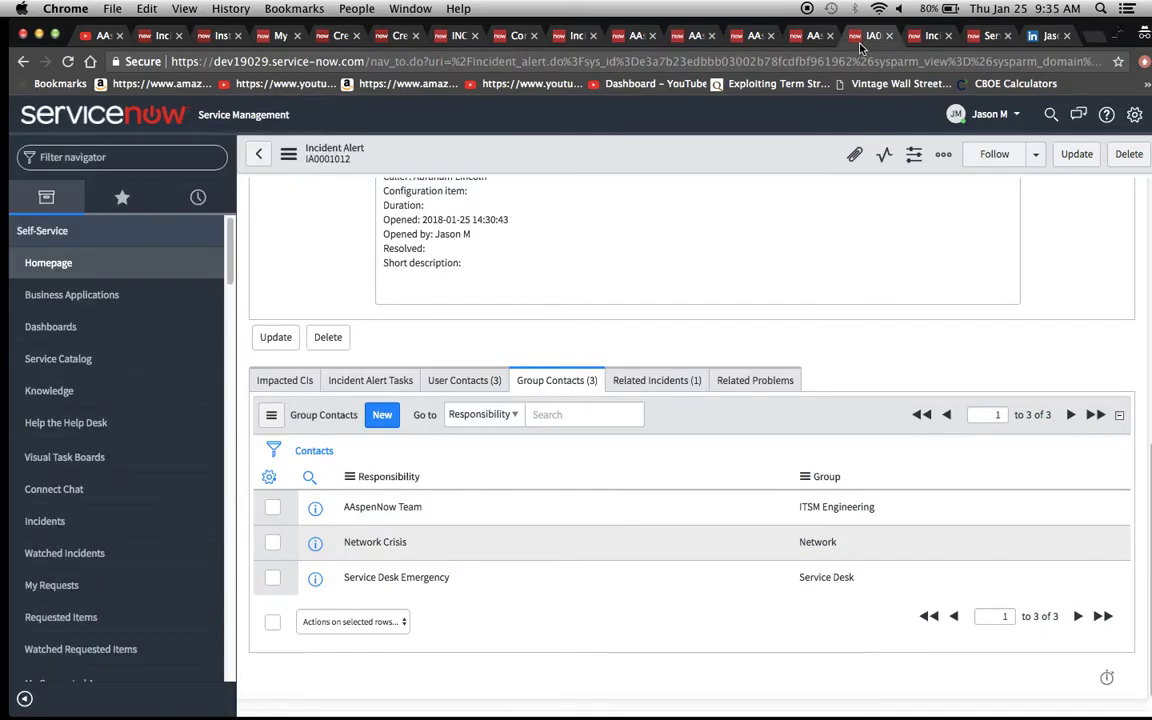
Set the incident alert's event type to Fail-Over, save the record, and check its group contacts
scroll(599, 483, up, 10)
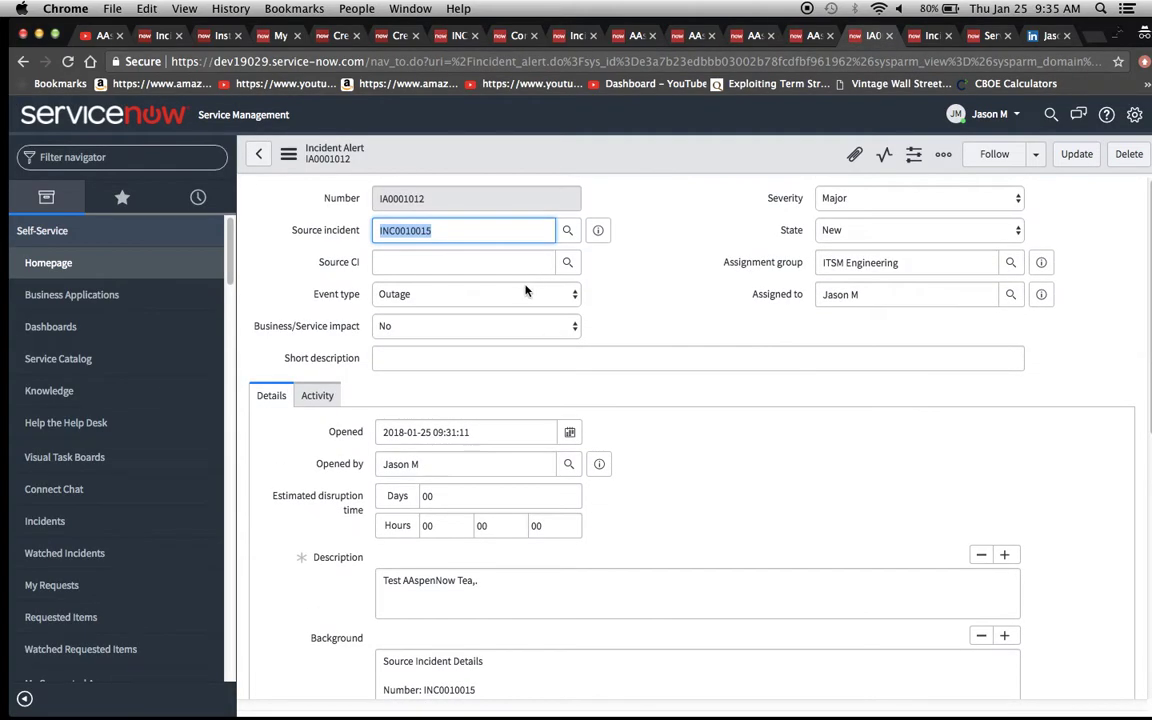
click(527, 290)
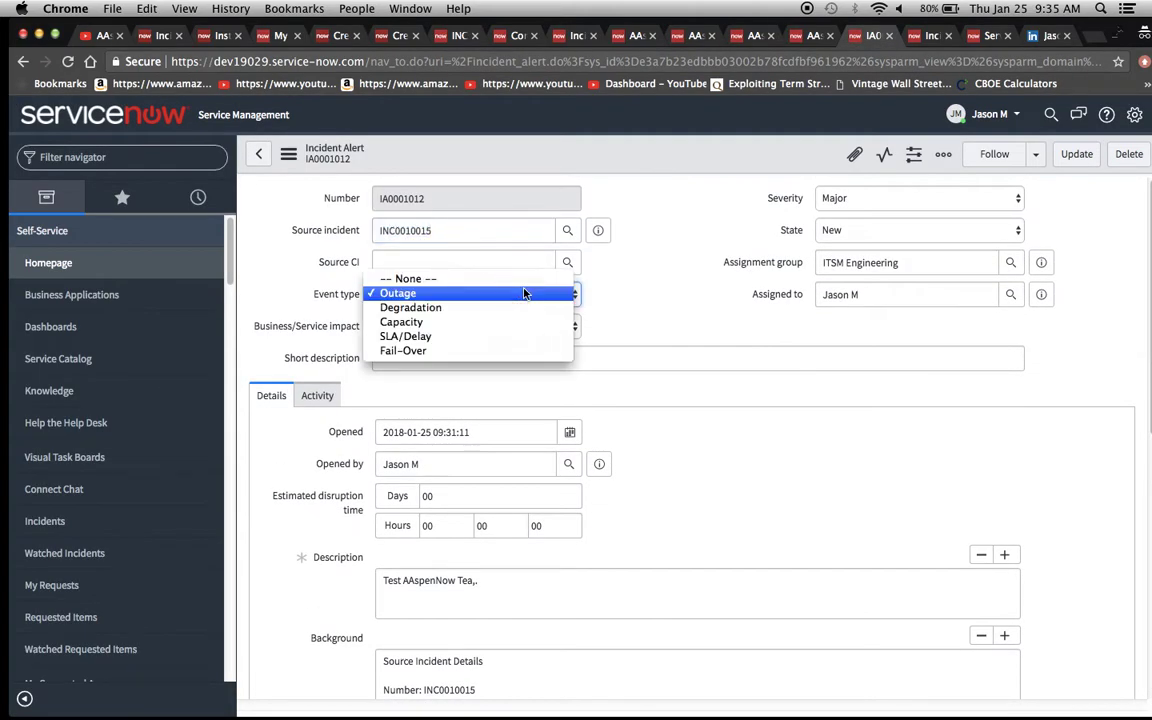
click(516, 351)
click(288, 154)
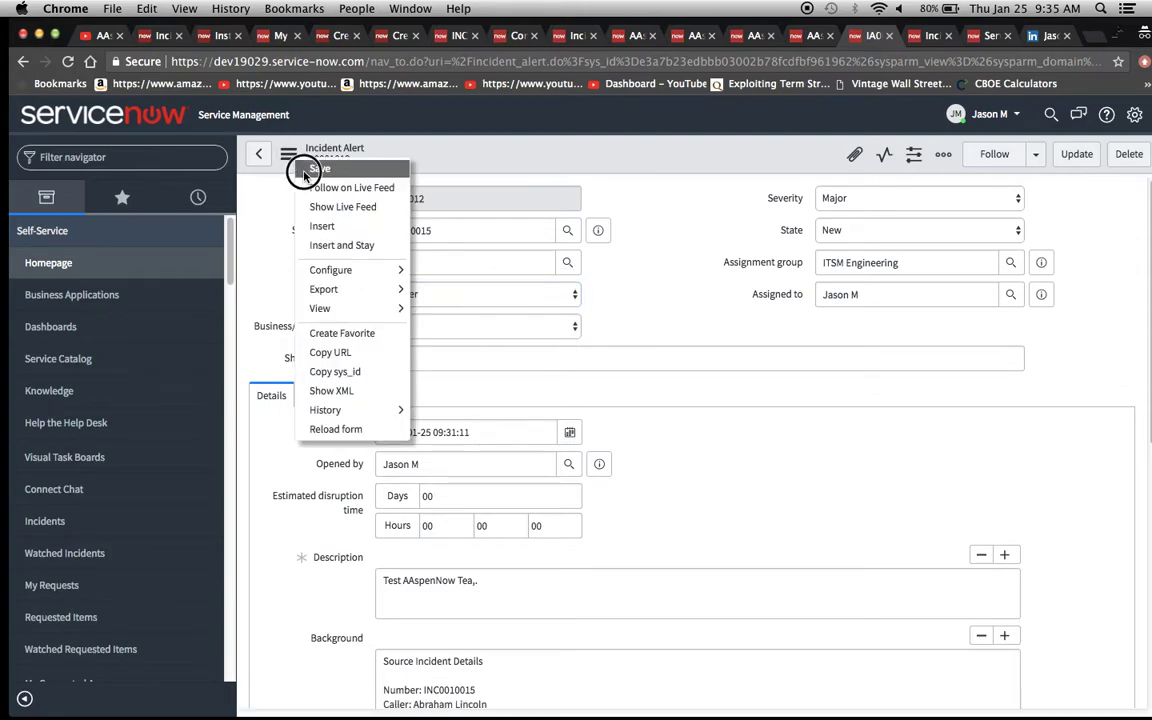
click(308, 170)
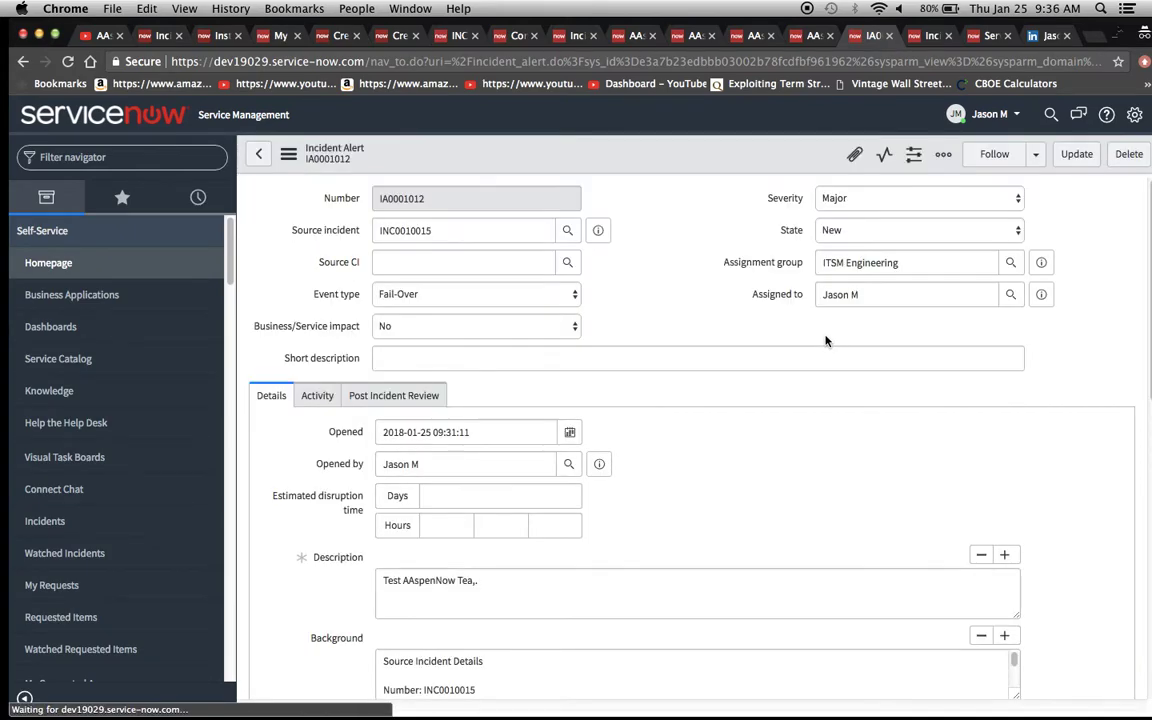
scroll(825, 340, down, 10)
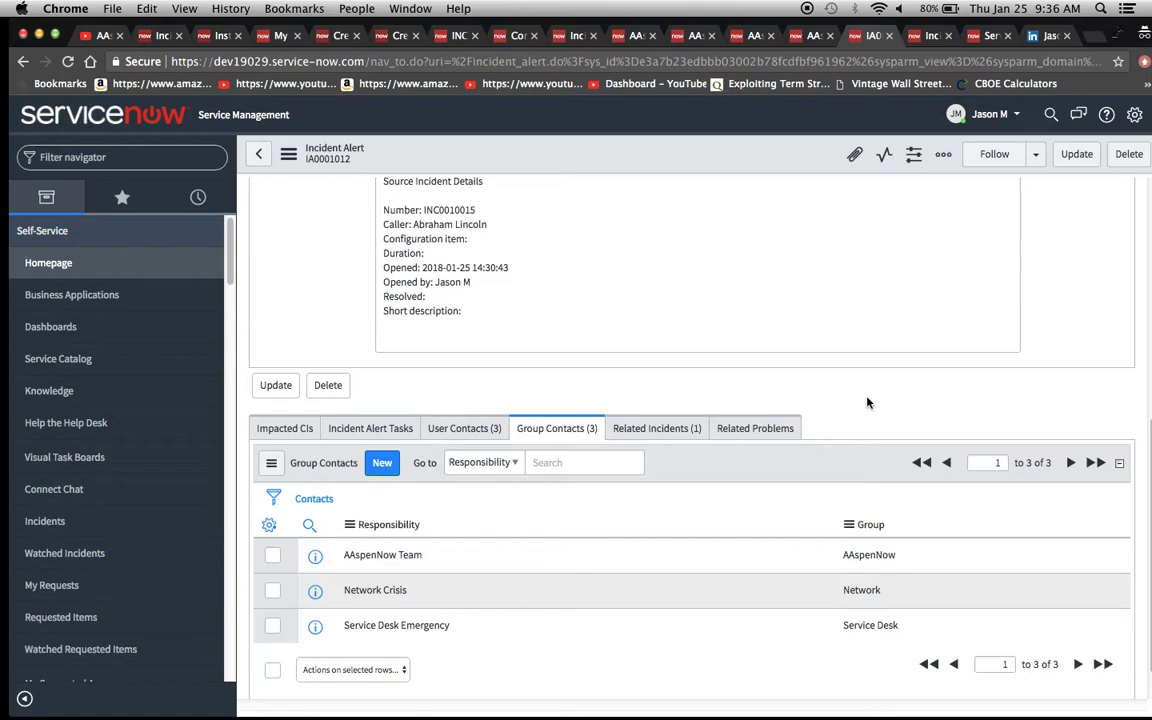
scroll(867, 402, up, 10)
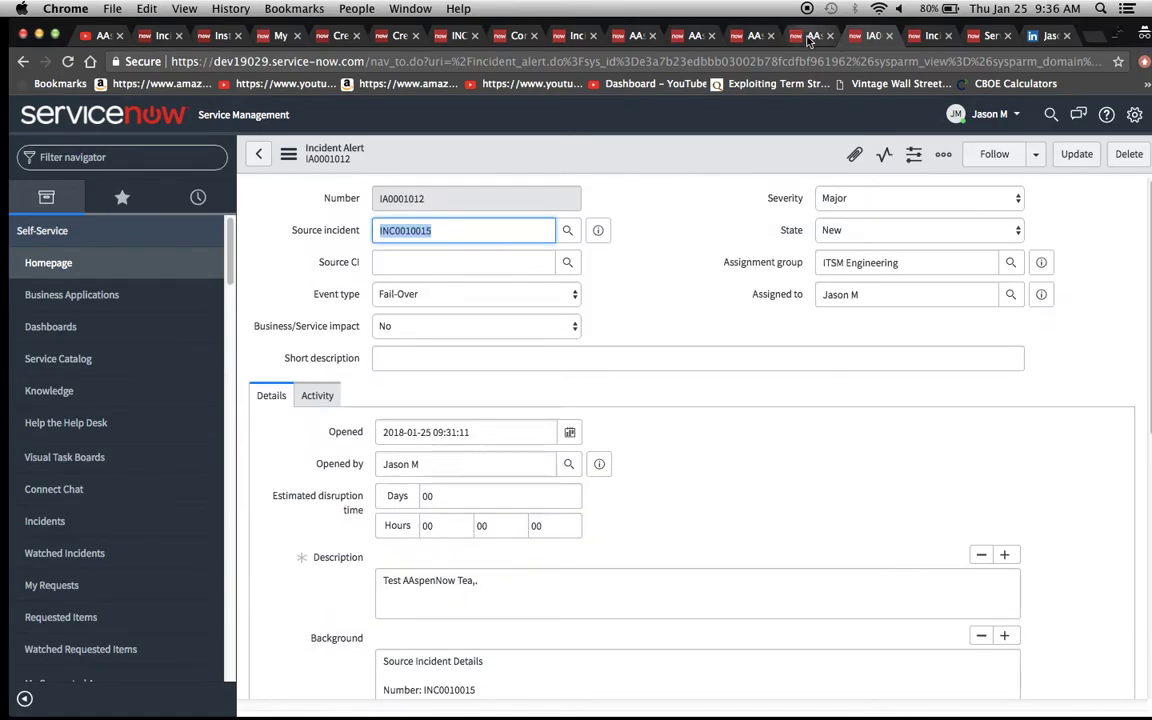
Deactivate the "AAspenNow Team - DO" contact definition and save the record
click(688, 36)
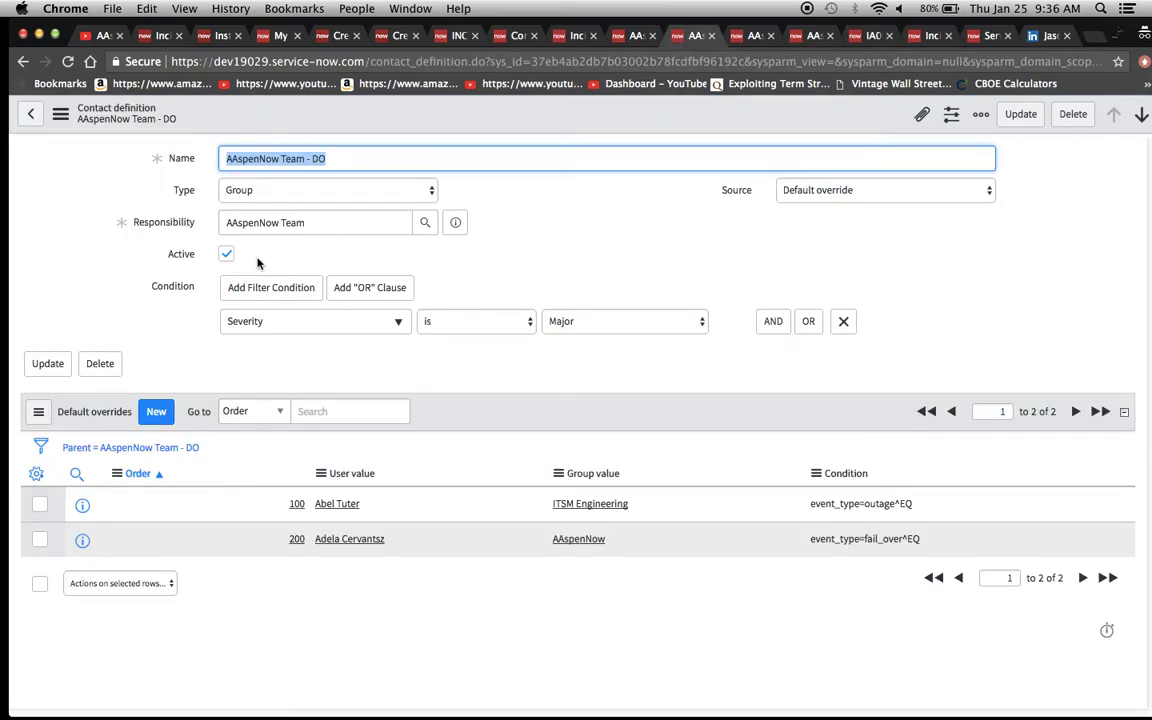
click(226, 255)
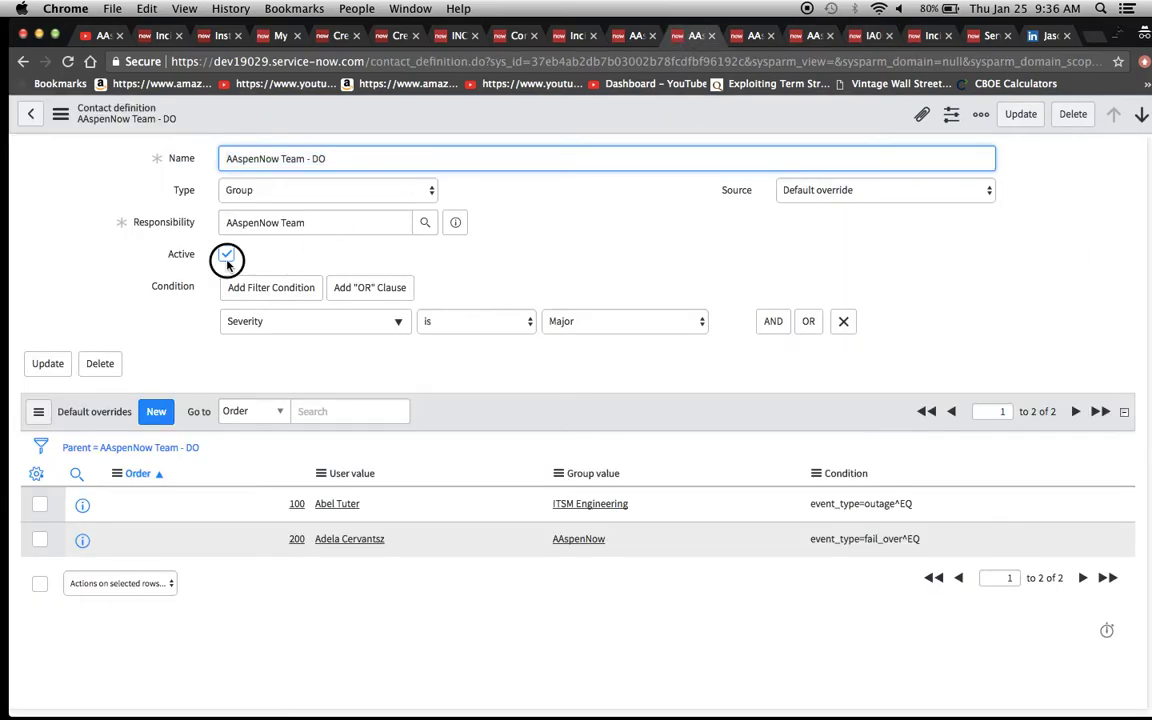
click(60, 117)
click(93, 121)
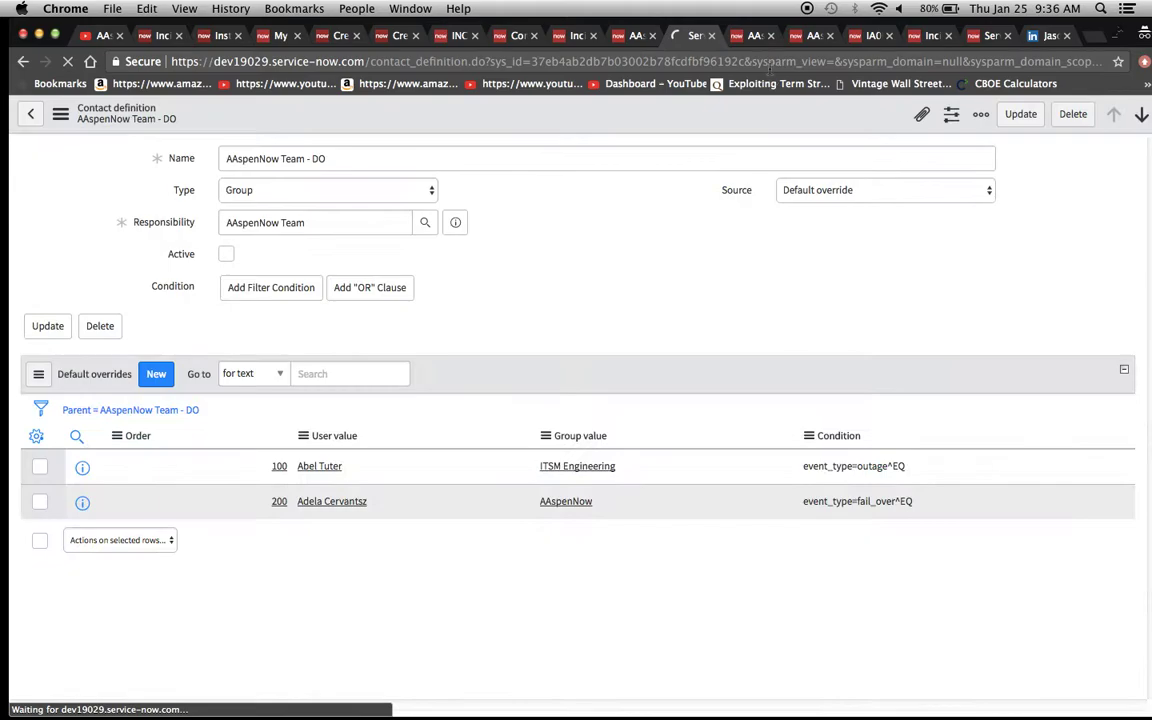
Activate the "AAspenNow Team Lead - Assigned to" contact definition and save the record
click(750, 36)
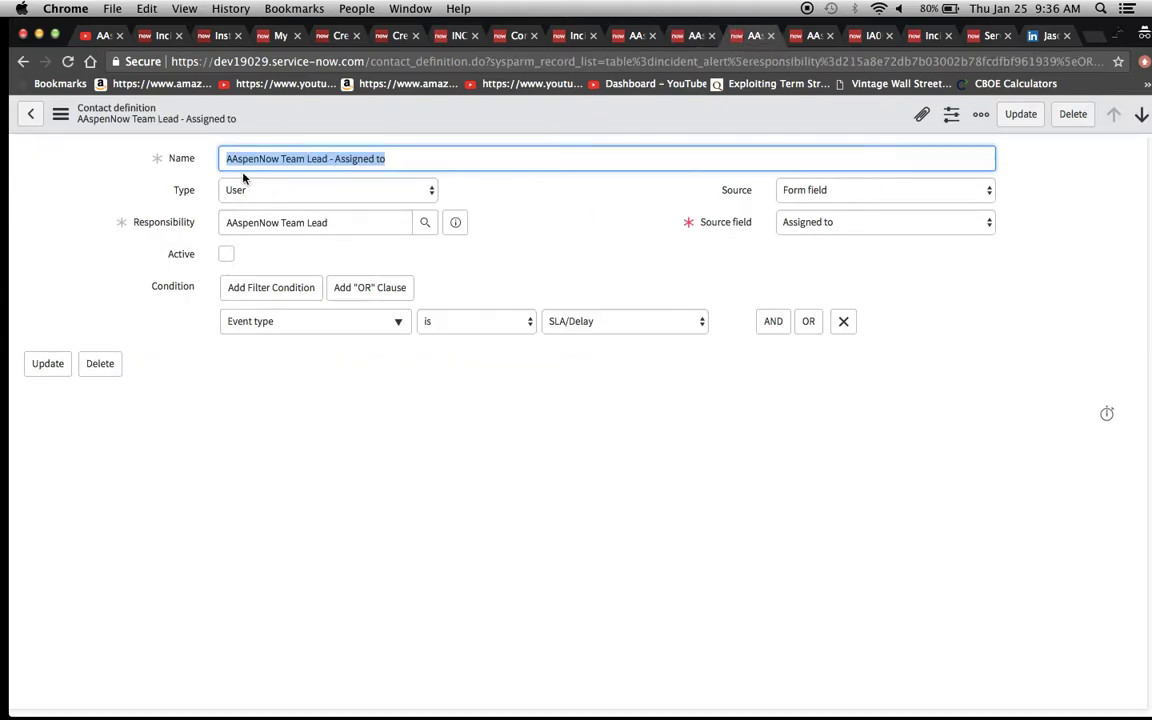
click(227, 254)
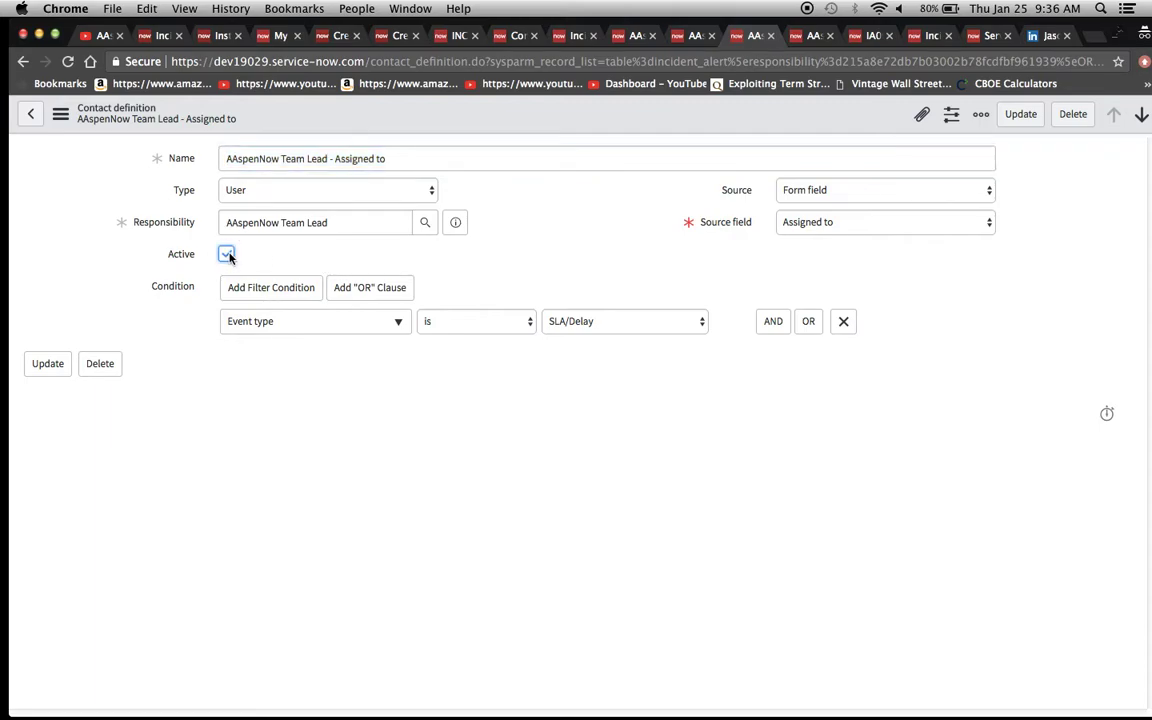
click(60, 114)
click(95, 126)
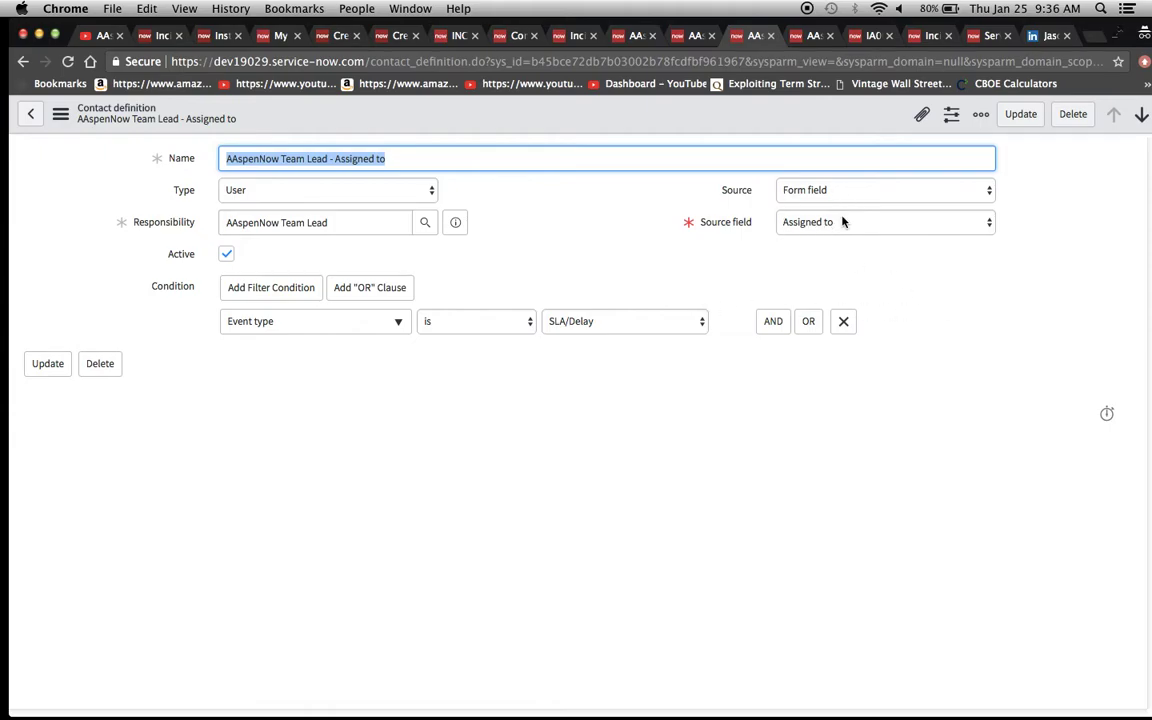
Return to incident alert IA0001012 and clear its Assigned to field
click(868, 36)
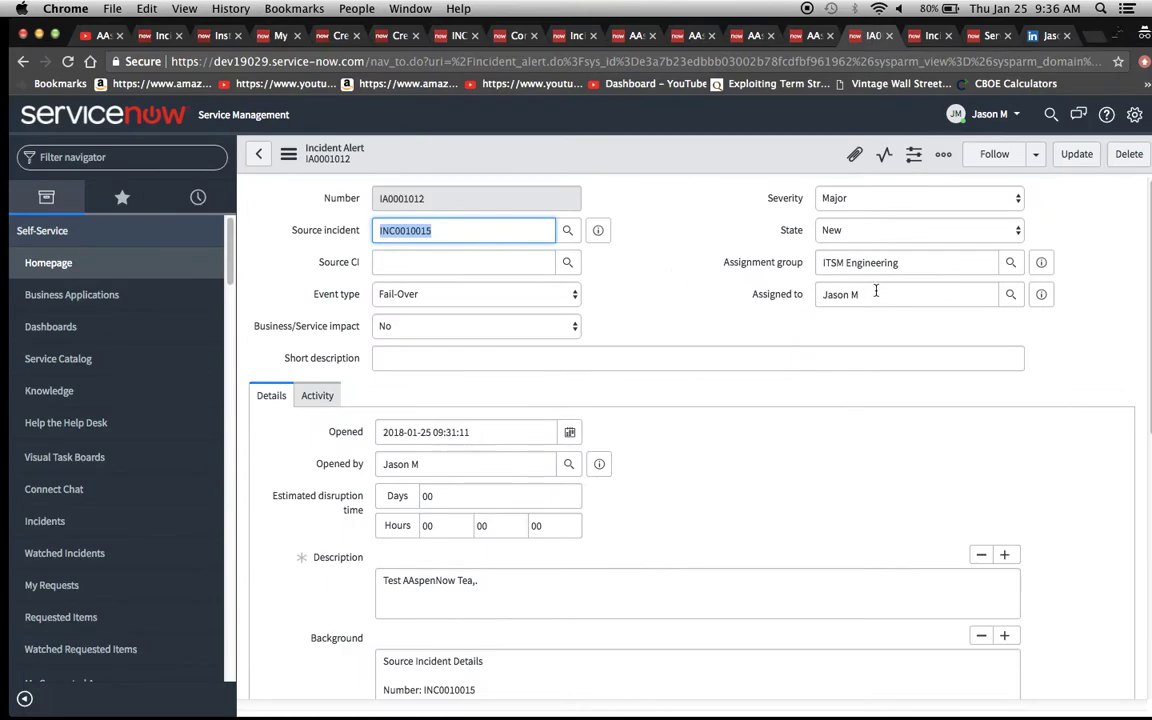
click(780, 294)
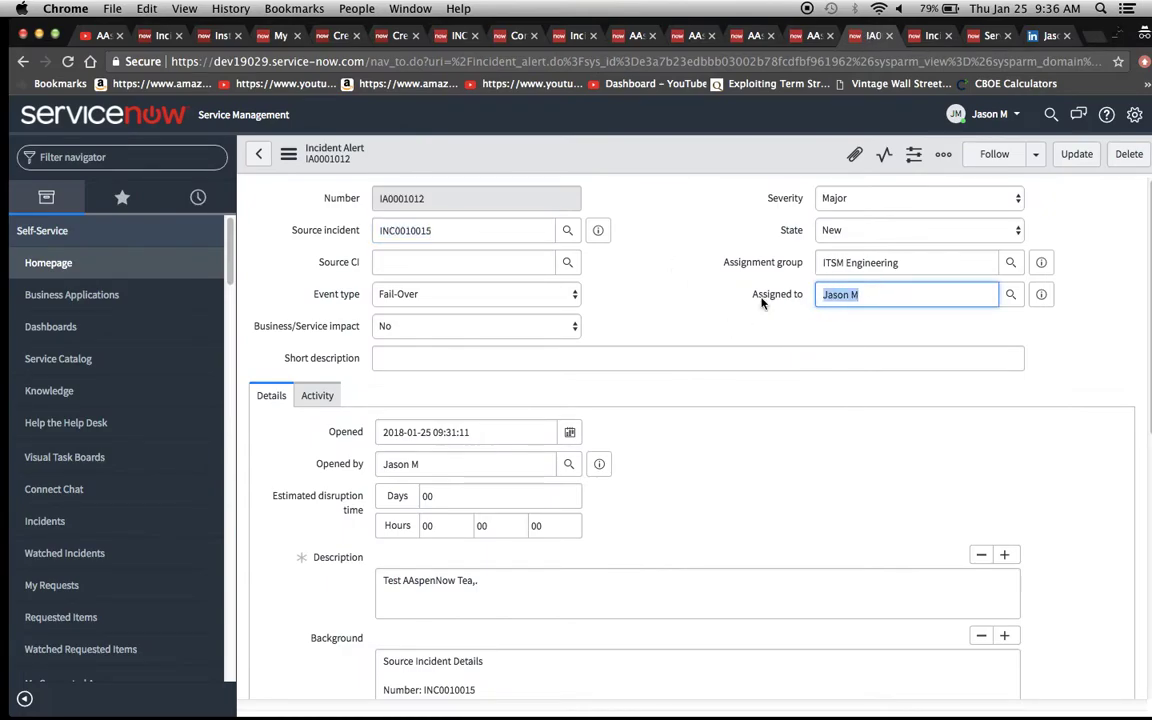
key(BackSpace)
text(a)
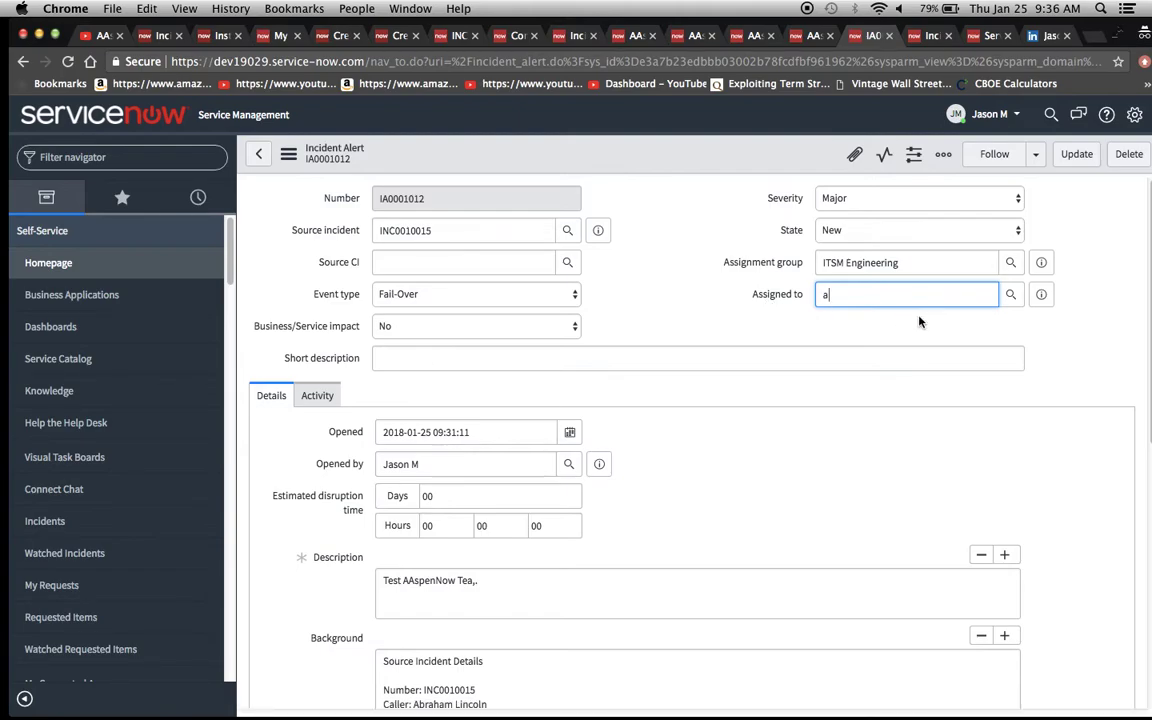
text(b)
click(735, 327)
click(954, 291)
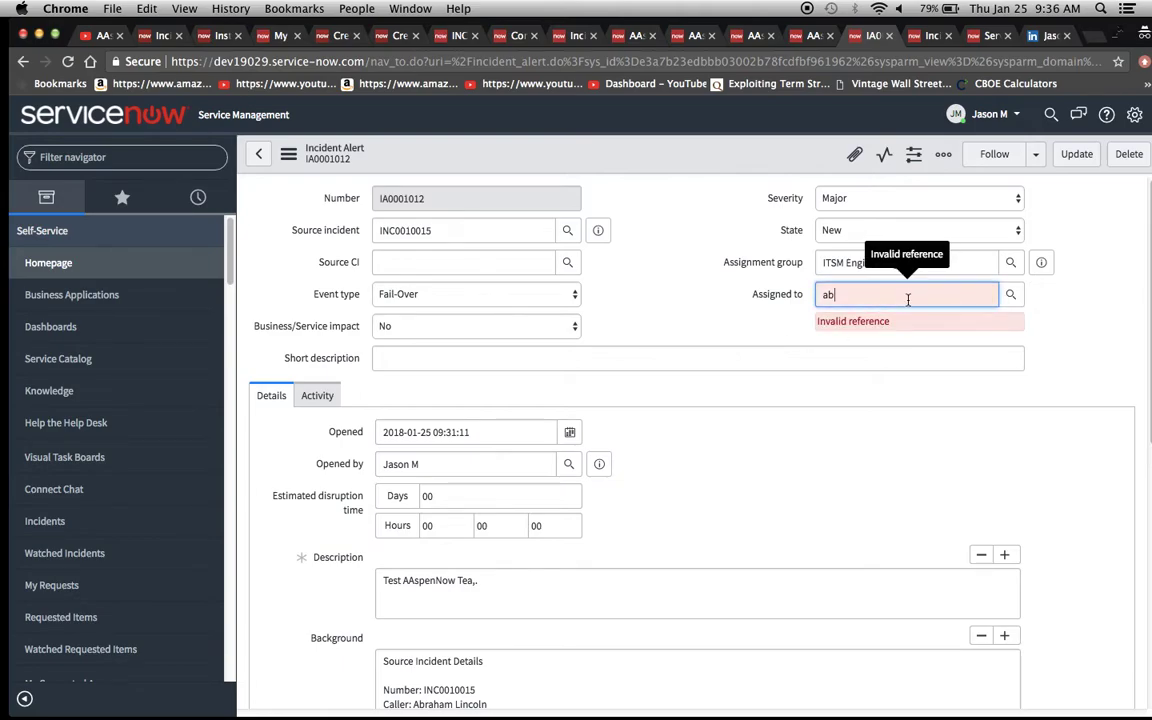
key(BackSpace)
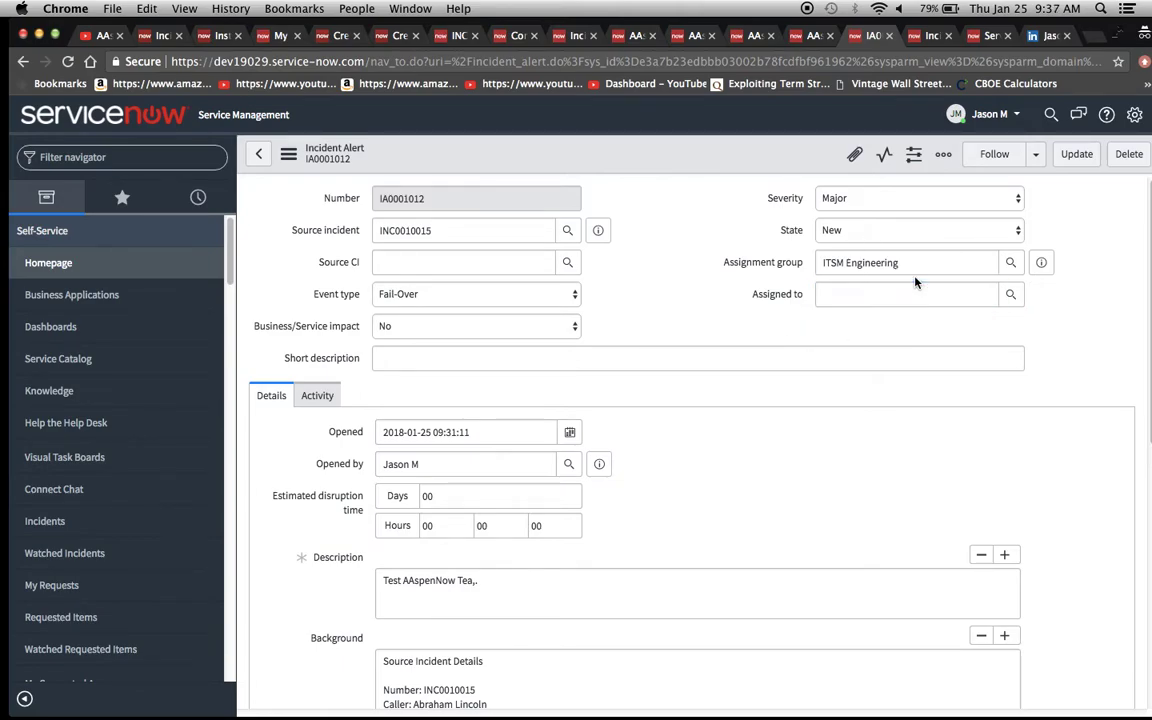
Clear the incident alert's assignment group
triple_click(926, 262)
key(BackSpace)
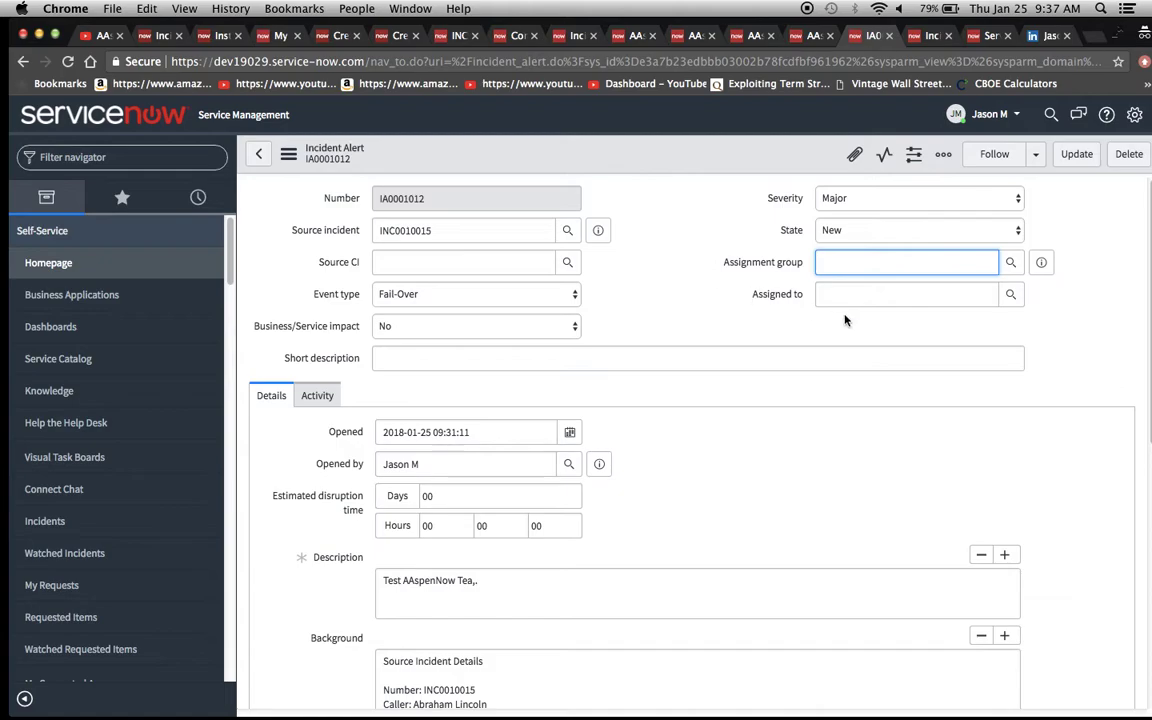
text(AAspenNow)
triple_click(955, 264)
key(BackSpace)
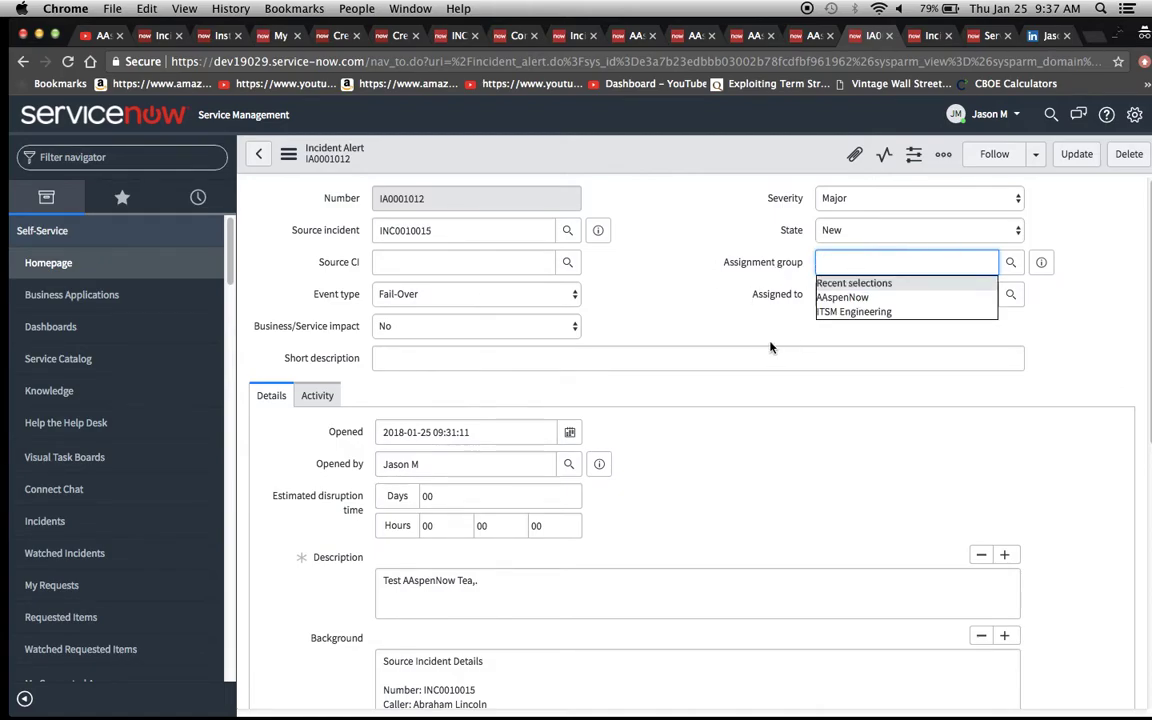
Try to assign the incident alert to another user by entering part of the person's name
click(840, 295)
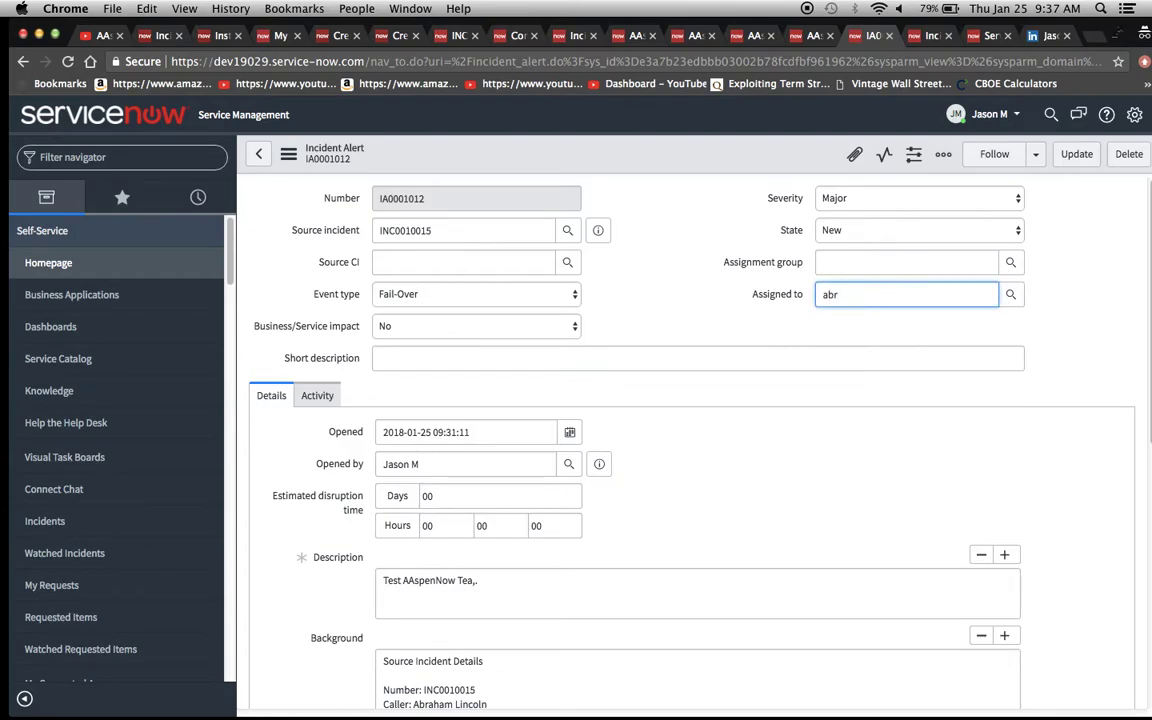
text(abrah)
key(Tab)
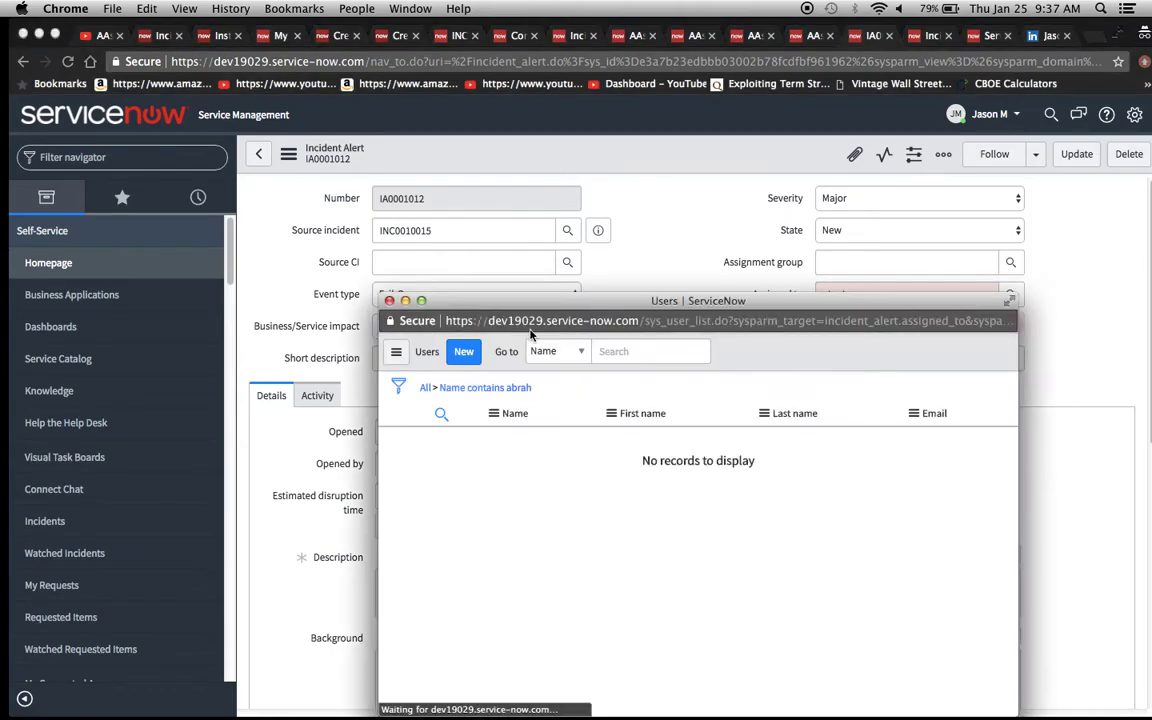
click(390, 300)
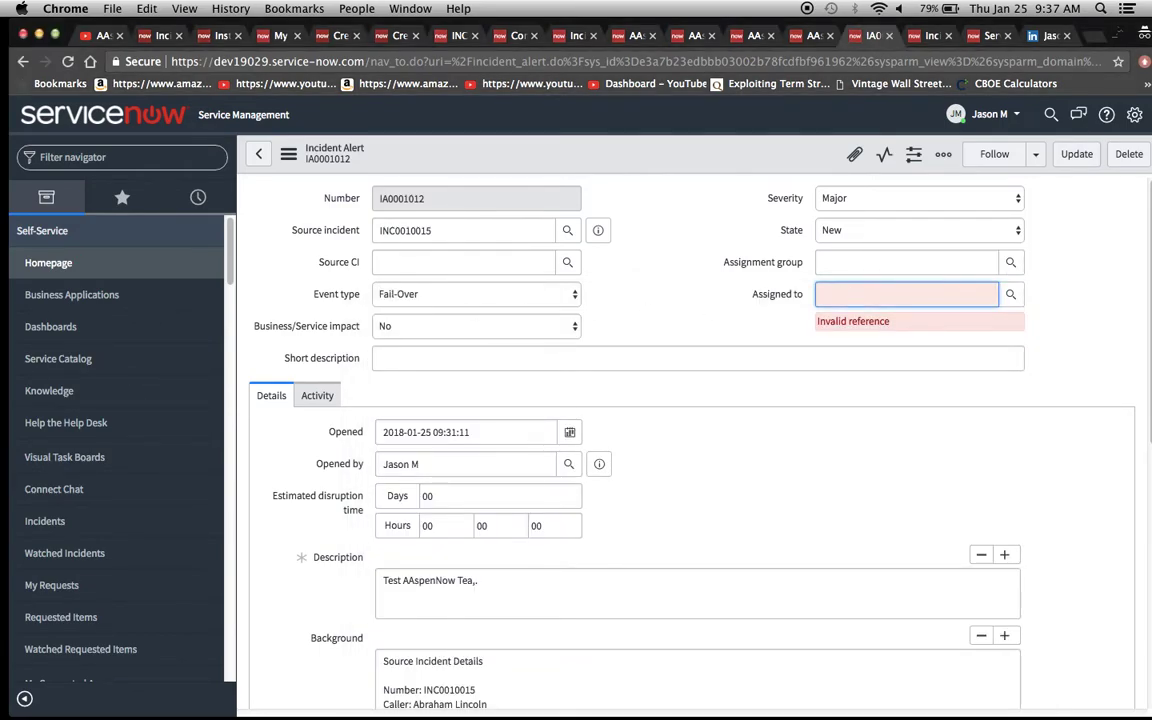
Choose a different user from the user lookup list for the incident alert's Assigned to field
click(1010, 294)
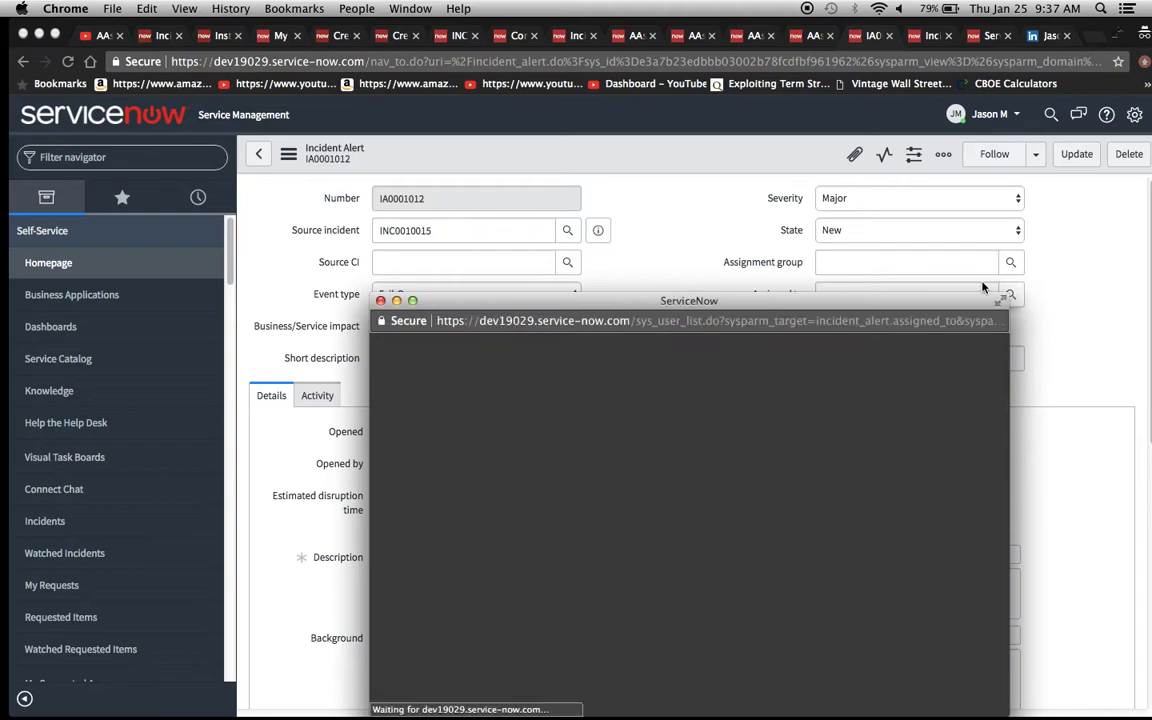
scroll(556, 531, down, 3)
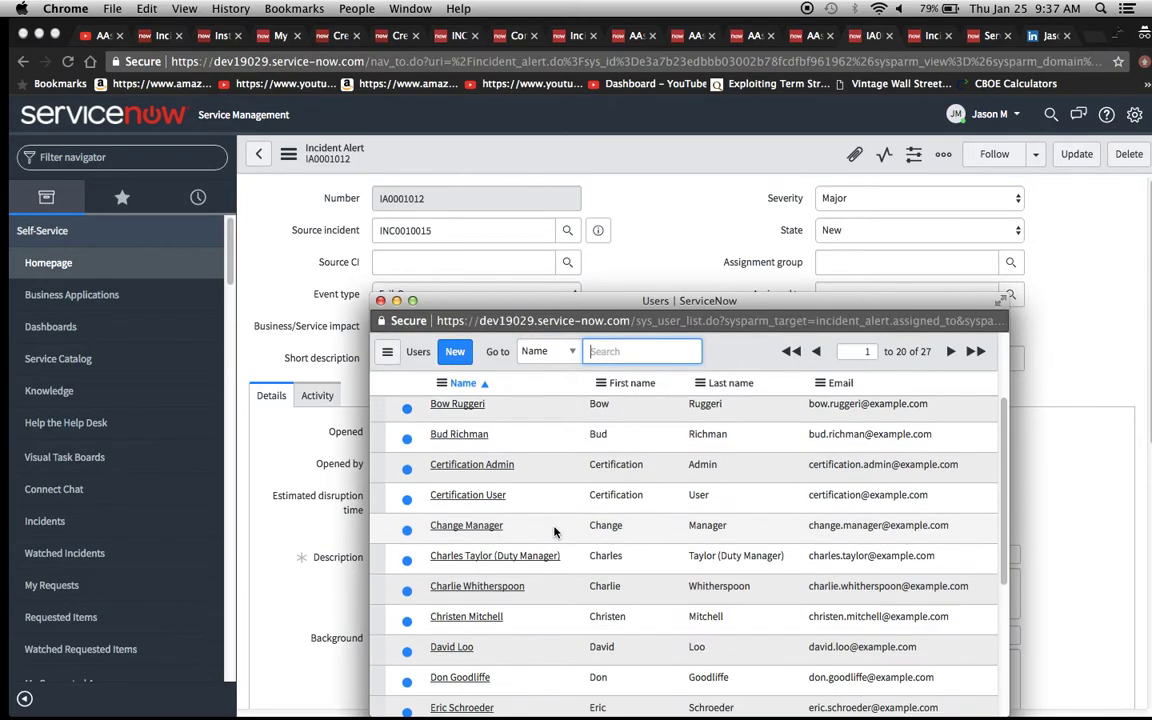
scroll(520, 545, down, 3)
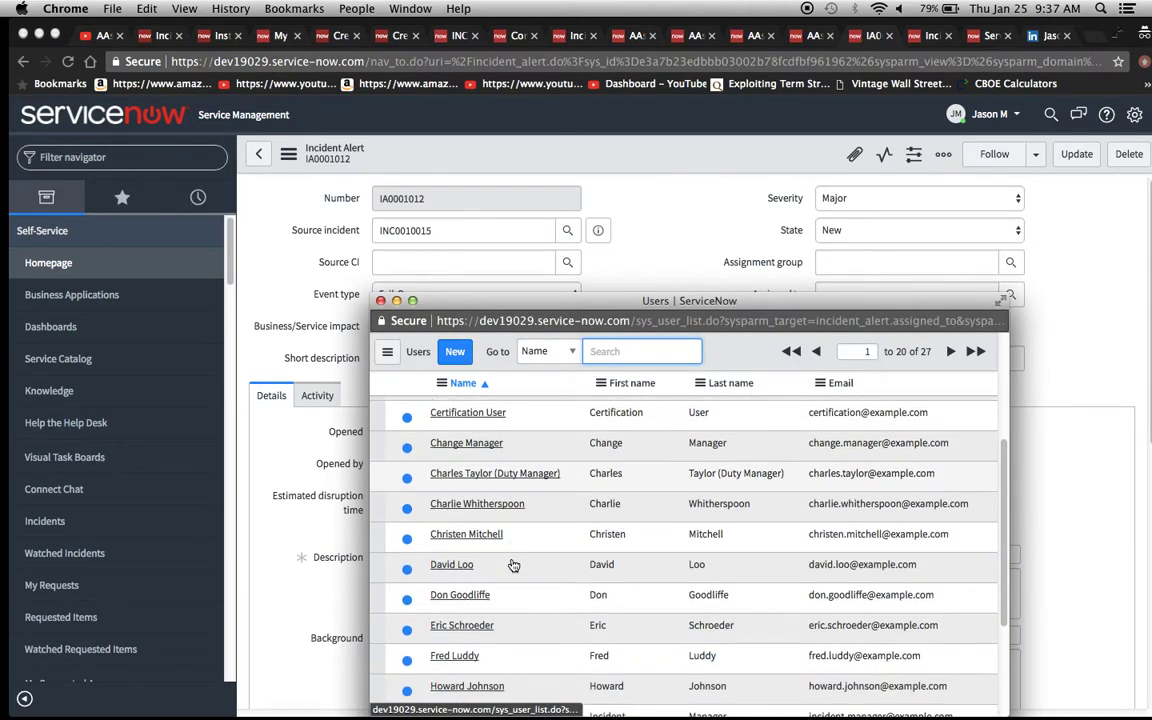
click(452, 564)
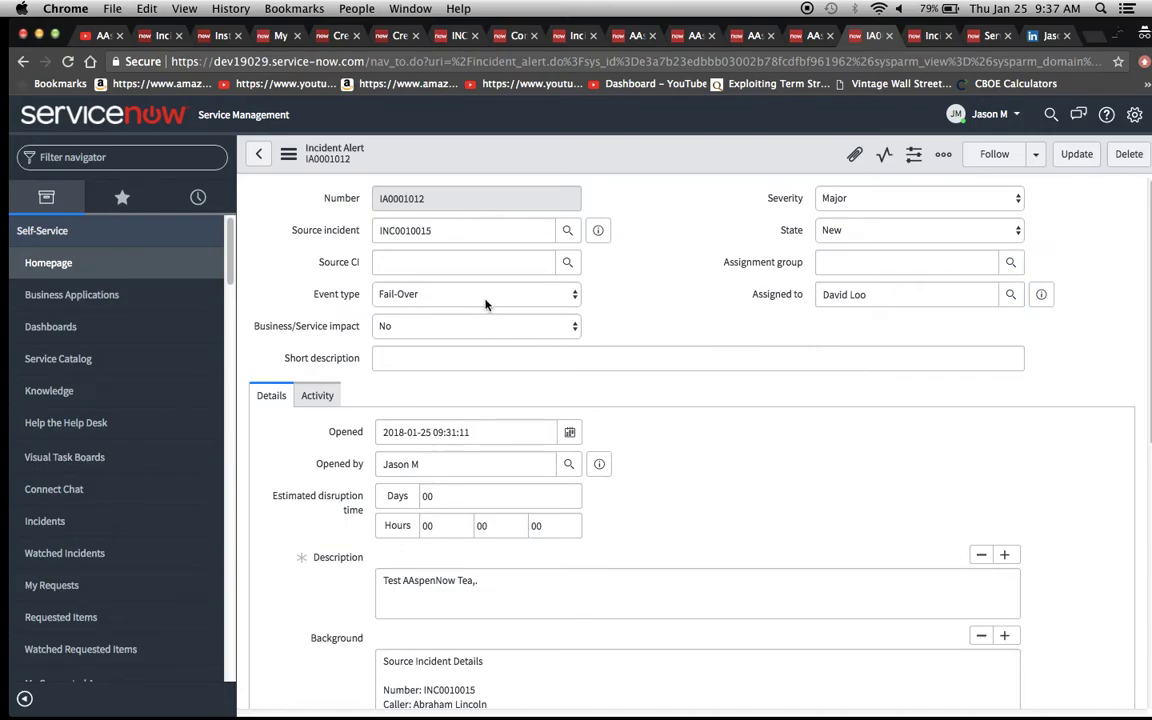
Check the "AAspenNow Team Lead - Assigned to" condition, and set the incident alert's event type to SLA/Delay and severity to Low
click(748, 37)
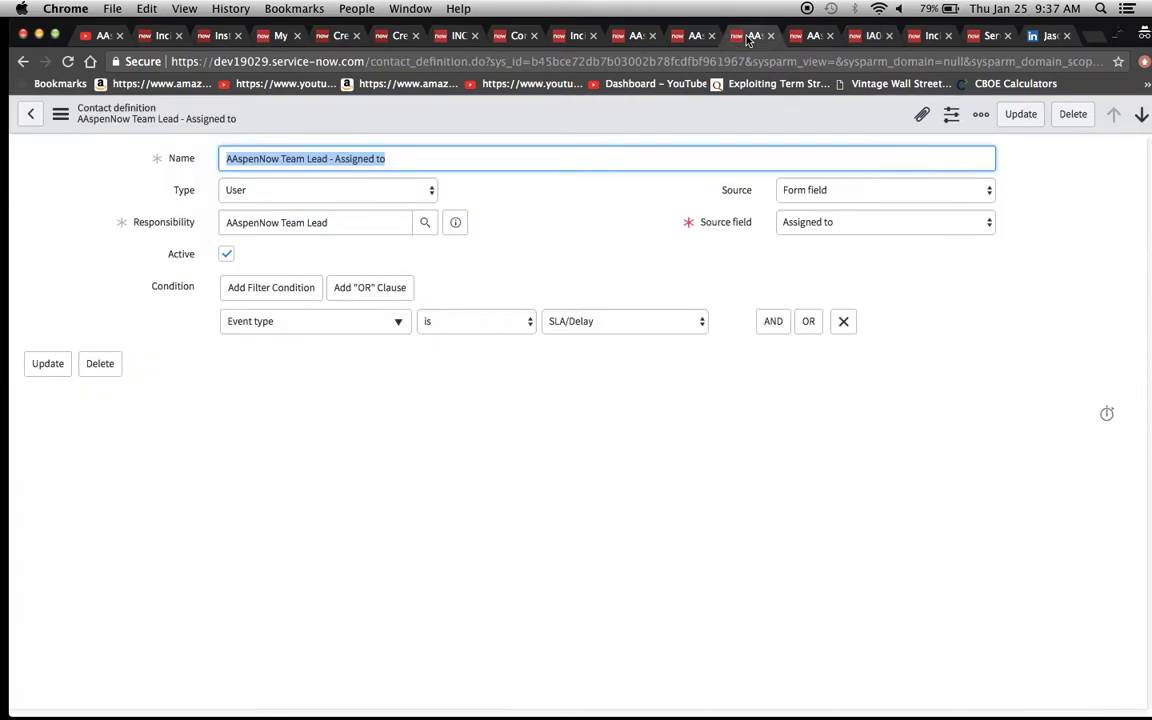
click(870, 37)
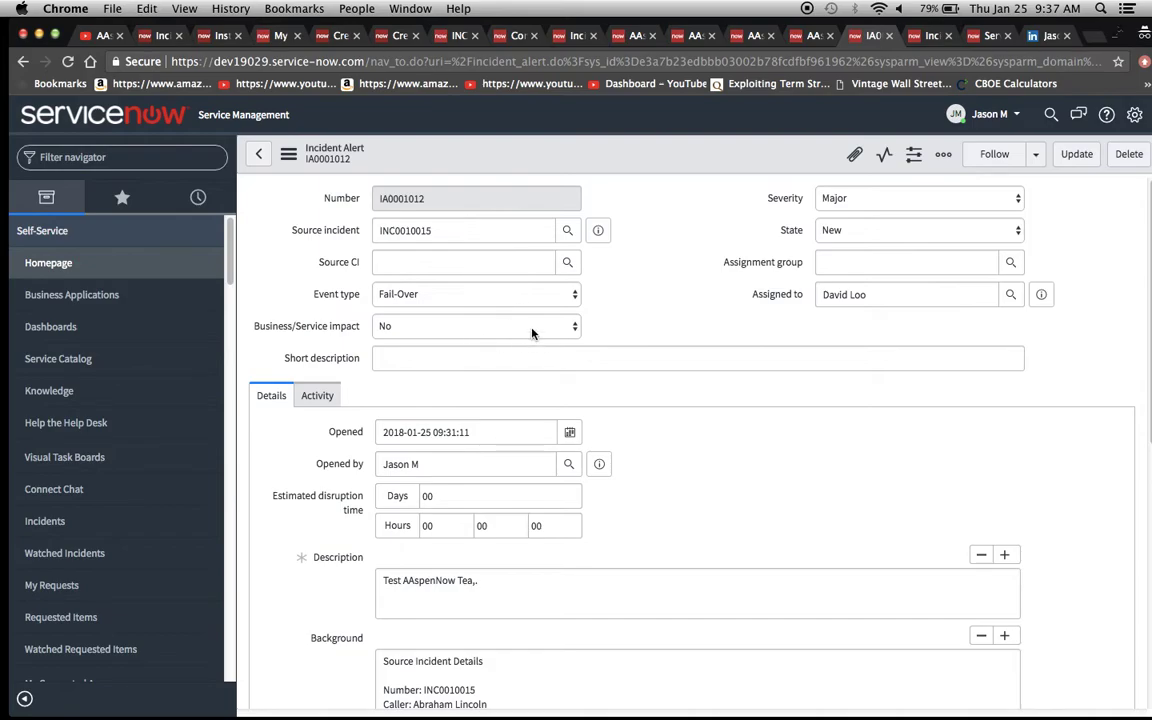
click(468, 296)
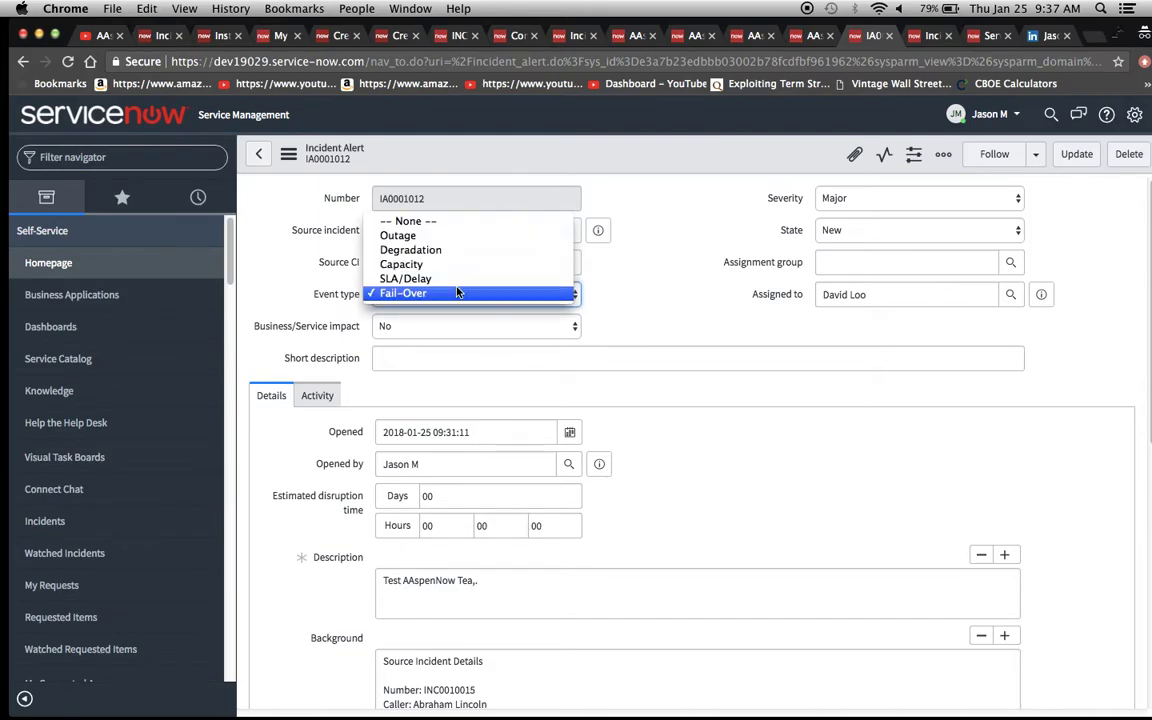
click(455, 279)
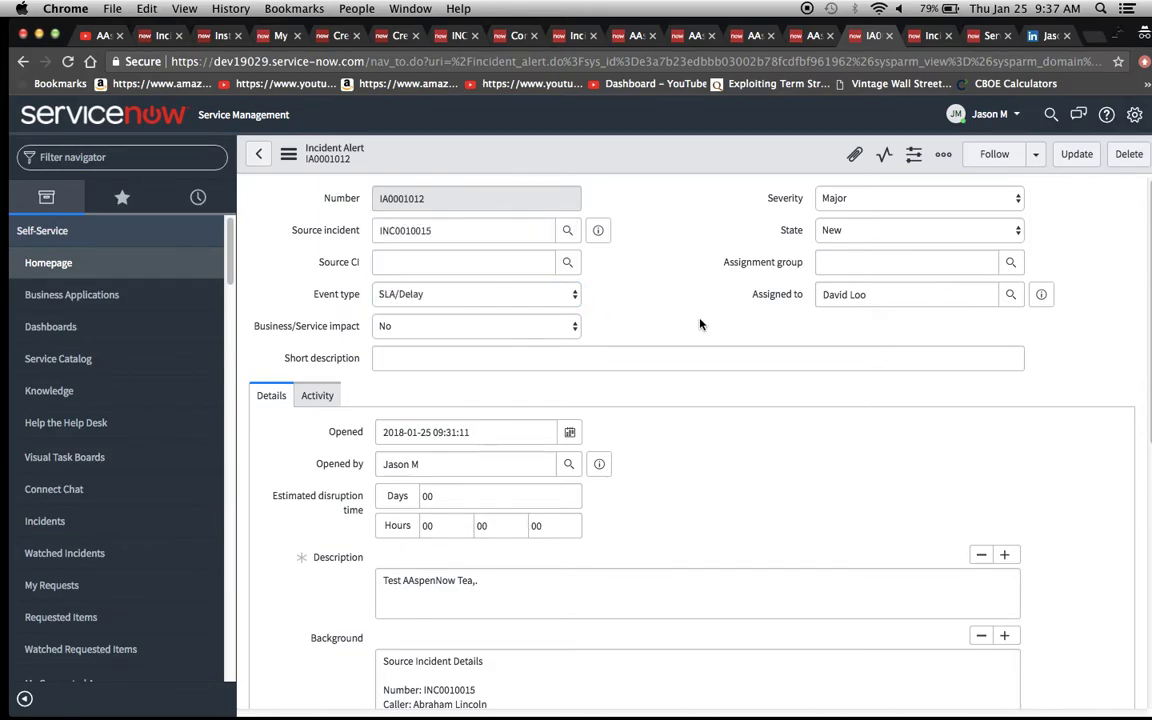
click(902, 204)
click(892, 244)
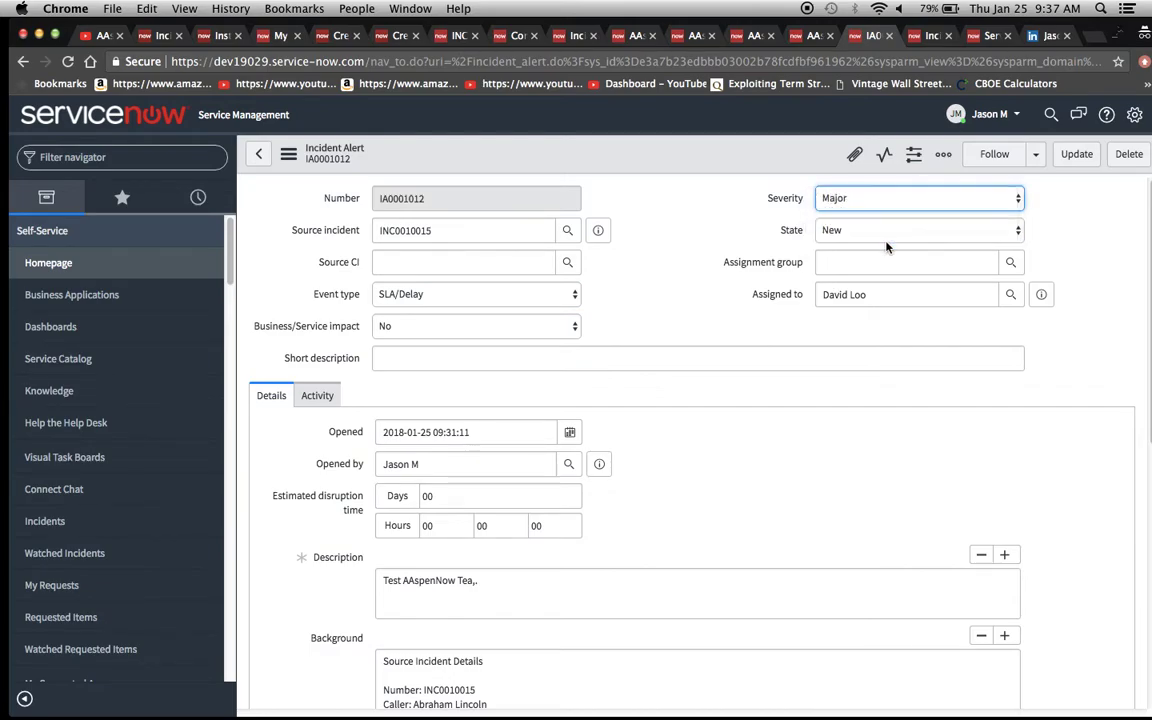
click(262, 262)
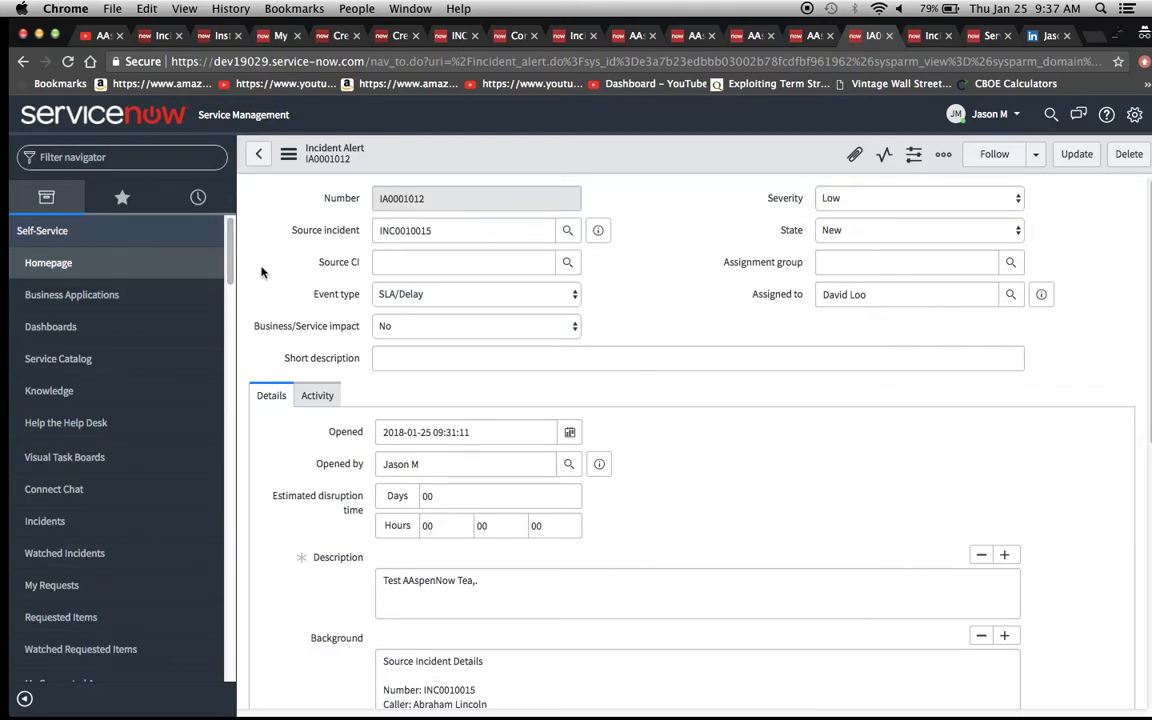
Insert a copy of the incident alert and stay on it, and check the copy's user contacts
click(288, 153)
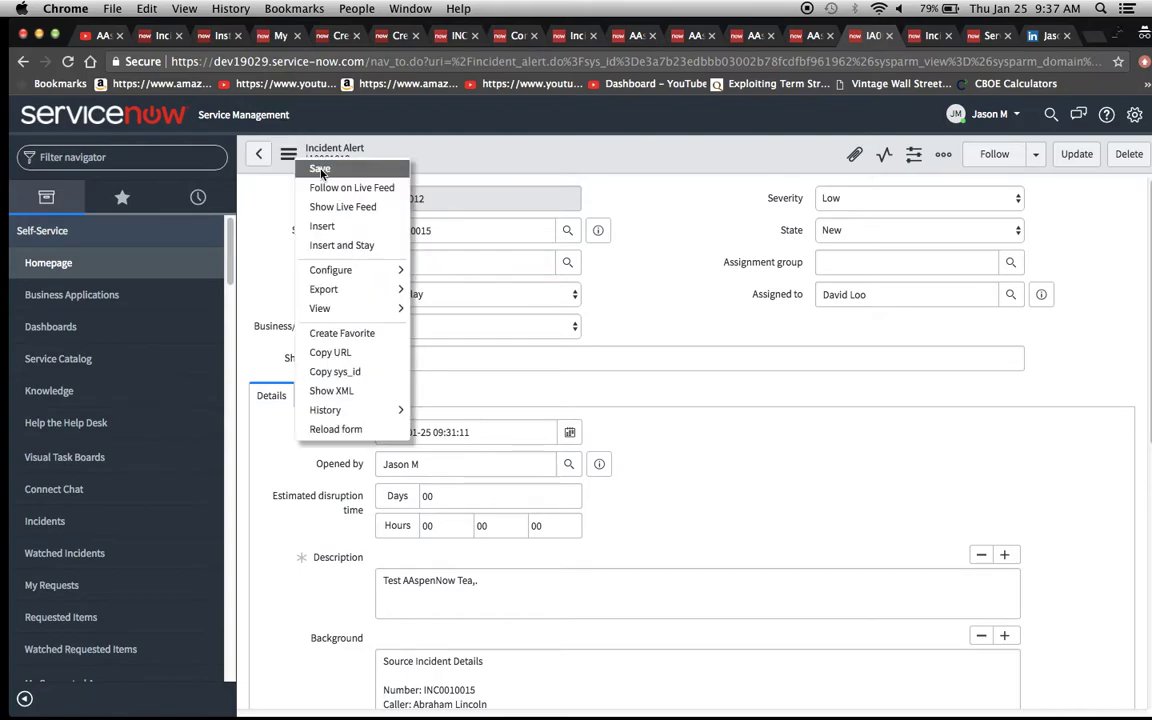
click(340, 245)
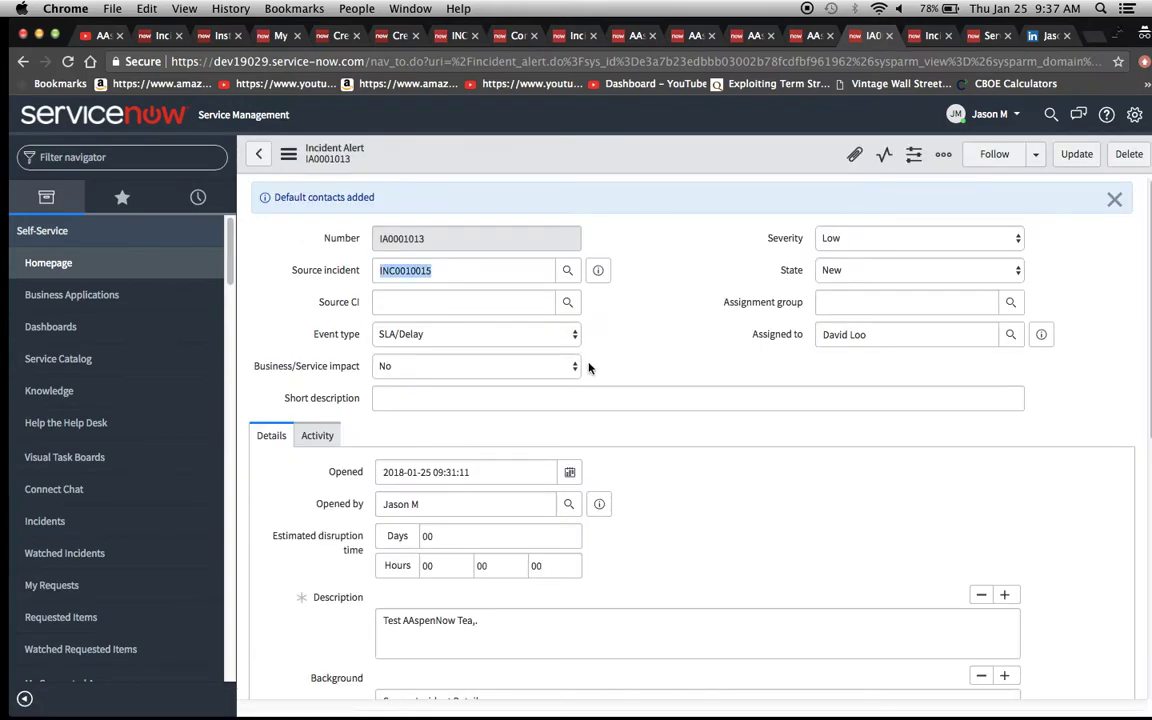
scroll(737, 446, down, 10)
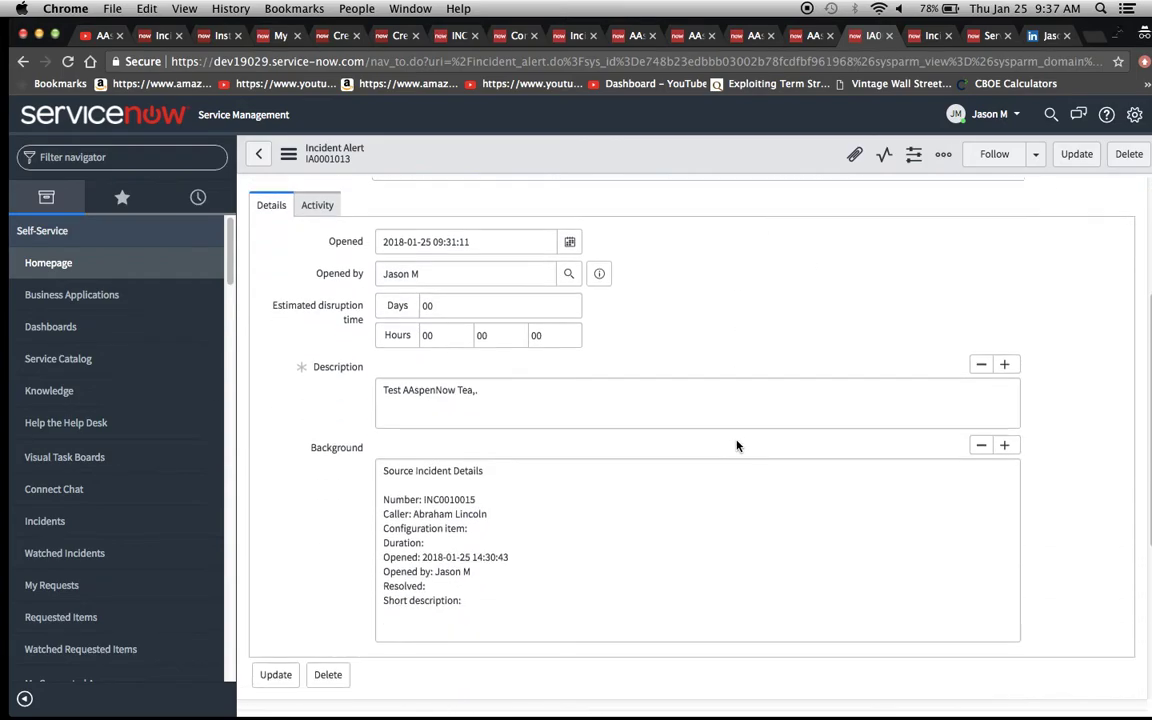
click(457, 503)
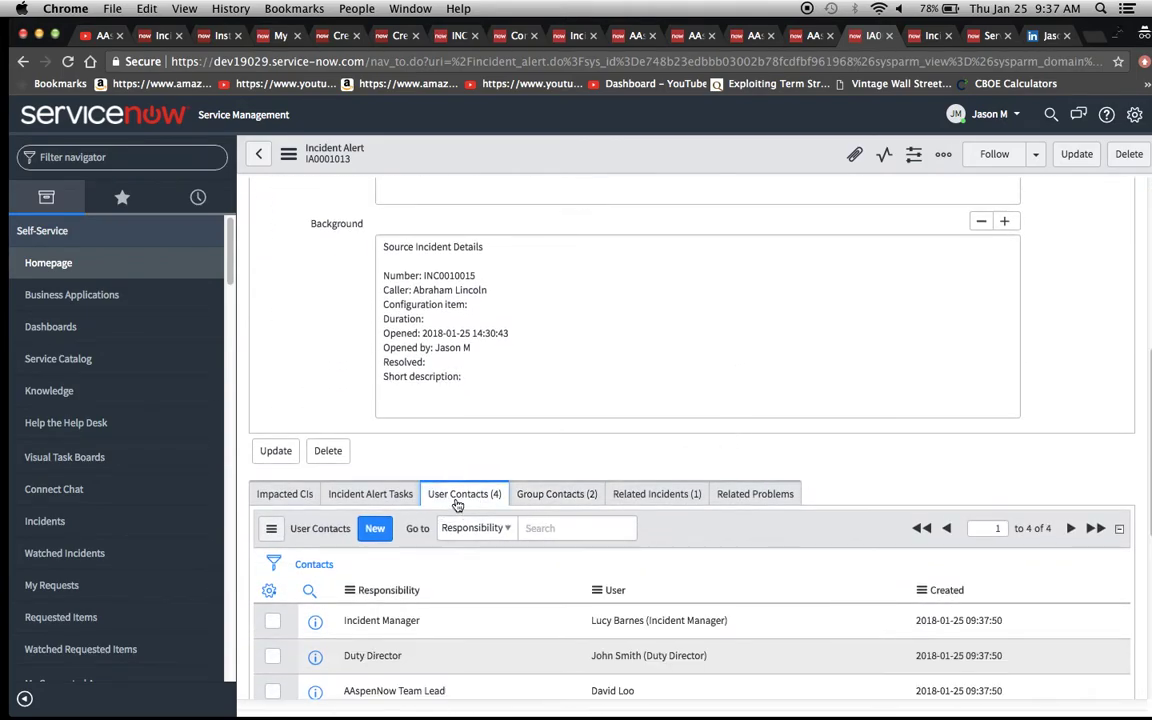
scroll(746, 540, down, 2)
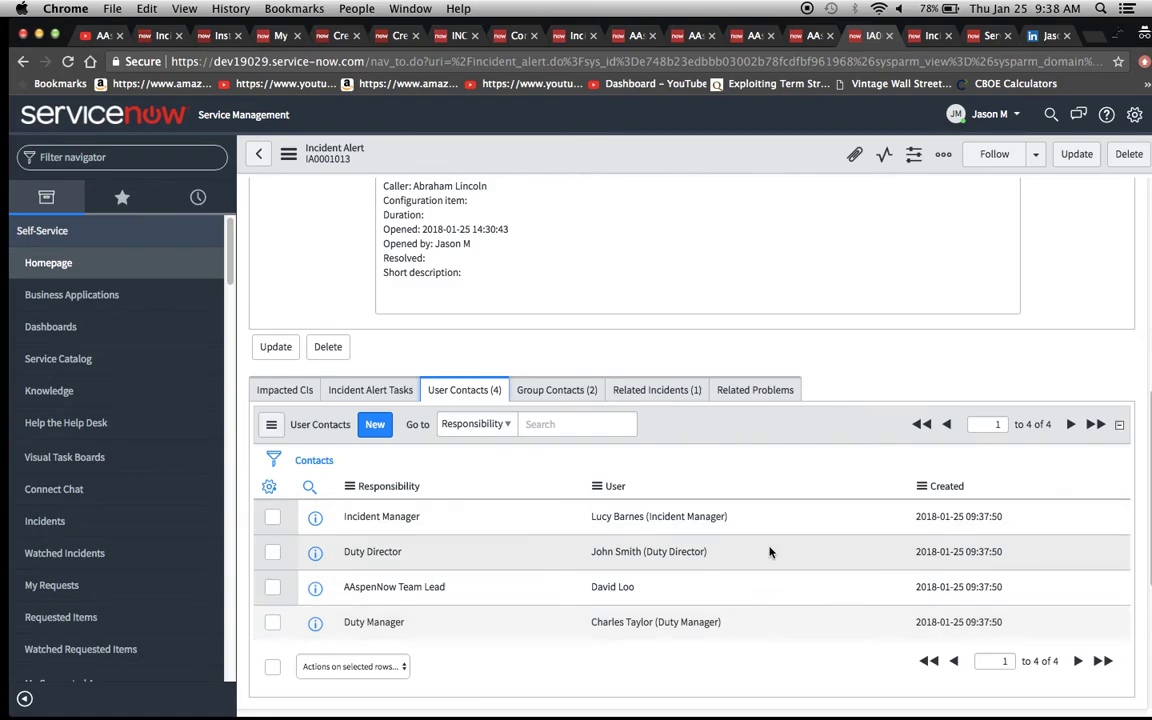
Deactivate the "AAspenNow Team Lead - Assigned to" contact definition and save the record
click(755, 38)
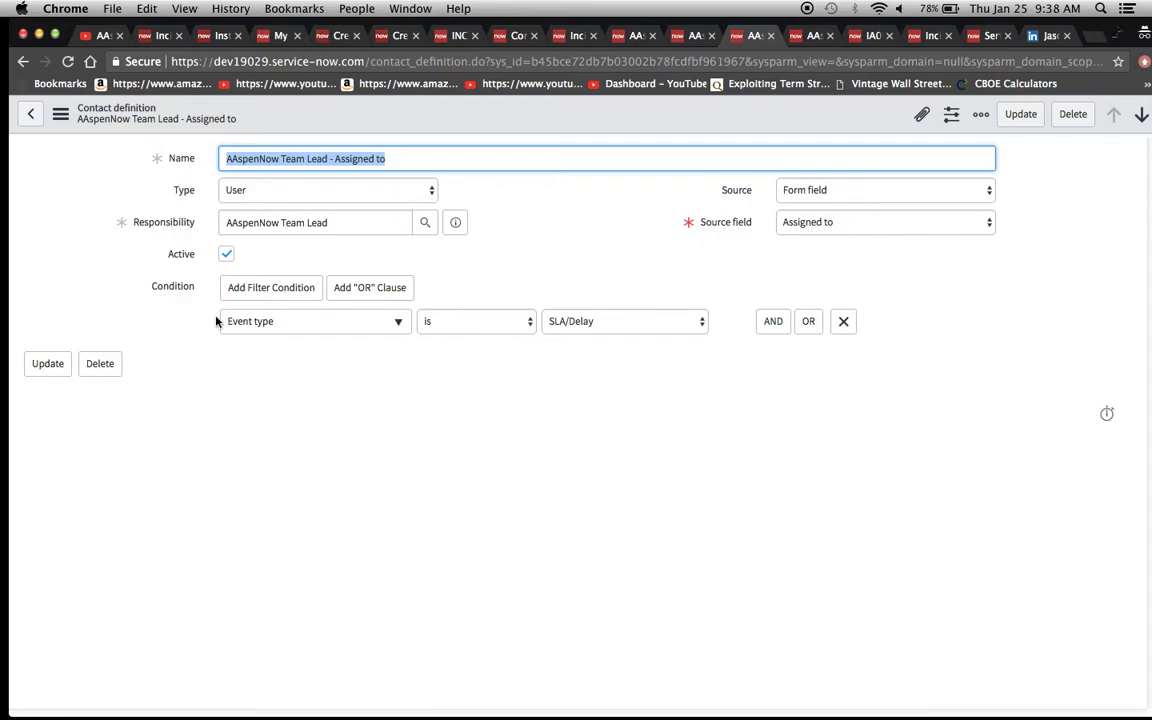
click(226, 255)
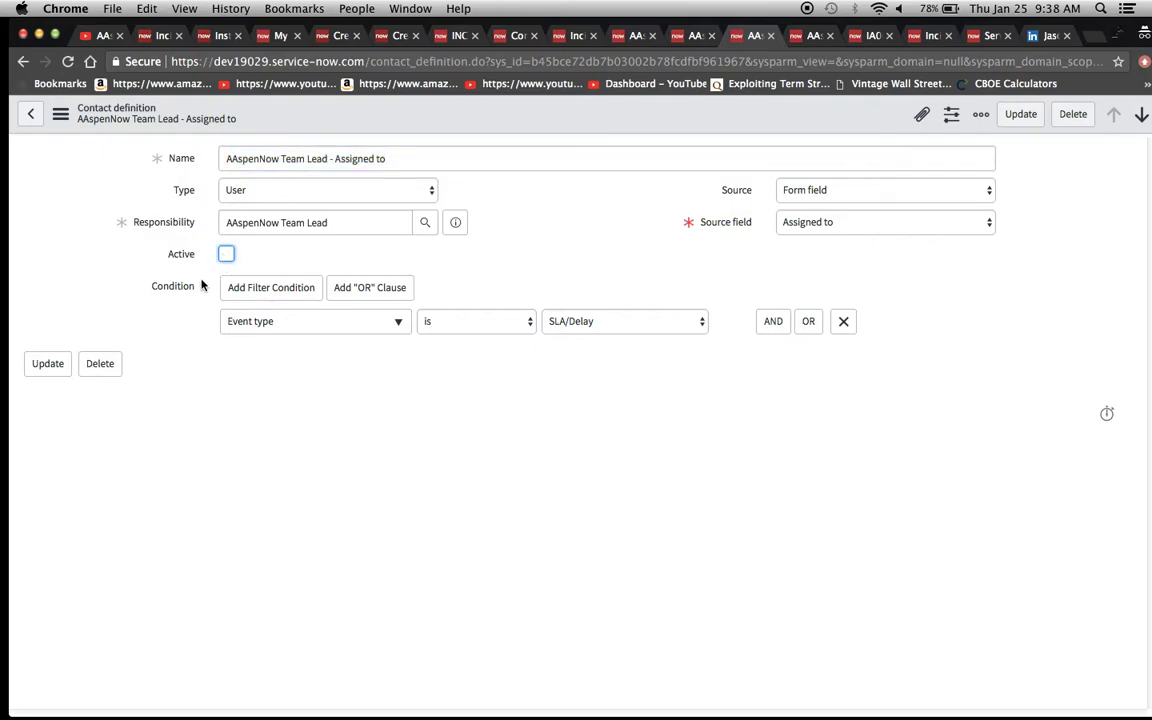
click(60, 114)
click(90, 130)
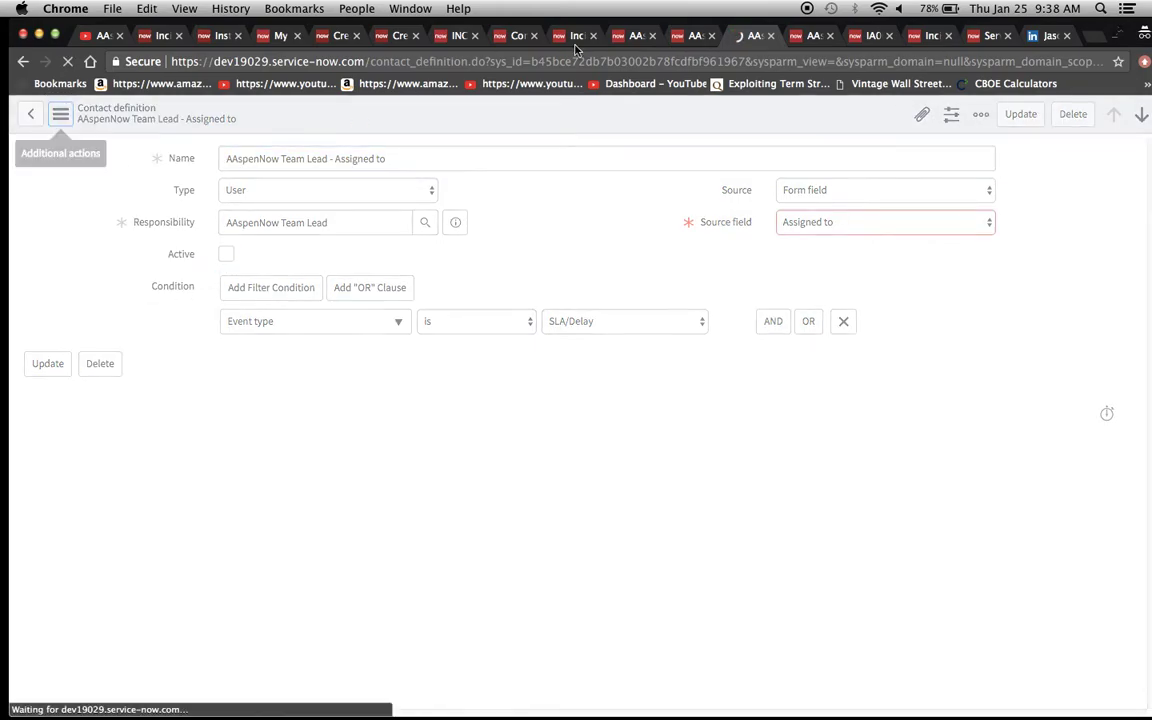
Add a second AND condition on the Source incident field to the "AAspenNow Team Lead - DO" contact definition
click(812, 37)
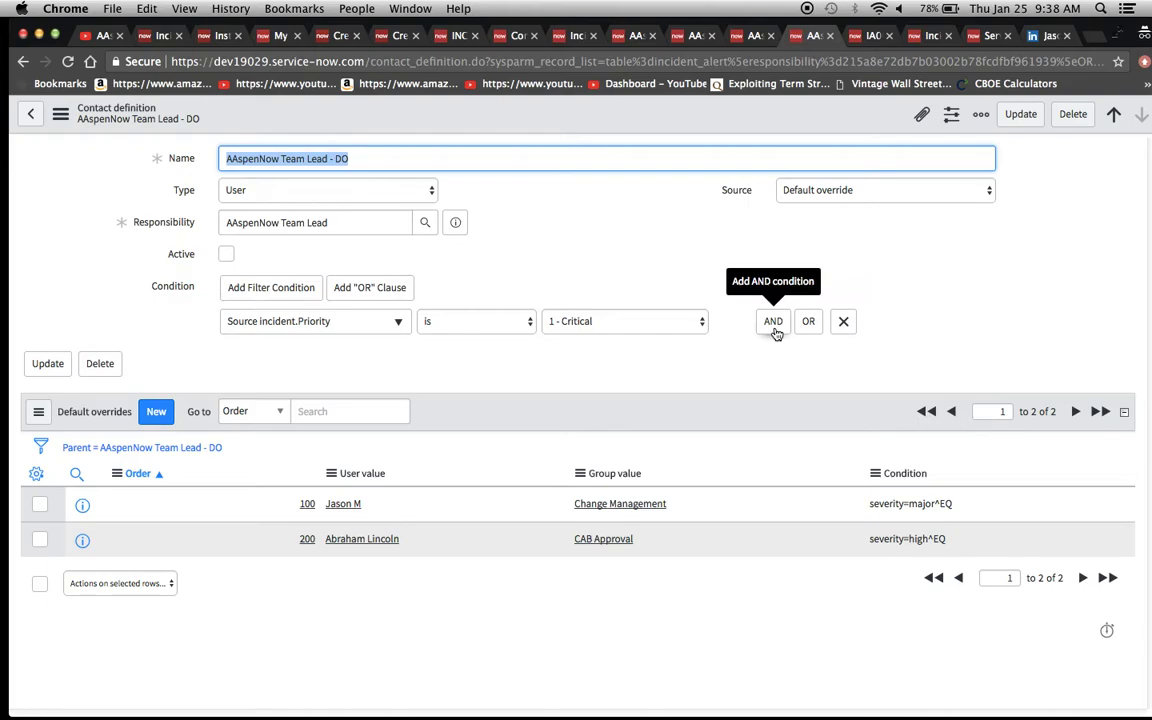
click(773, 323)
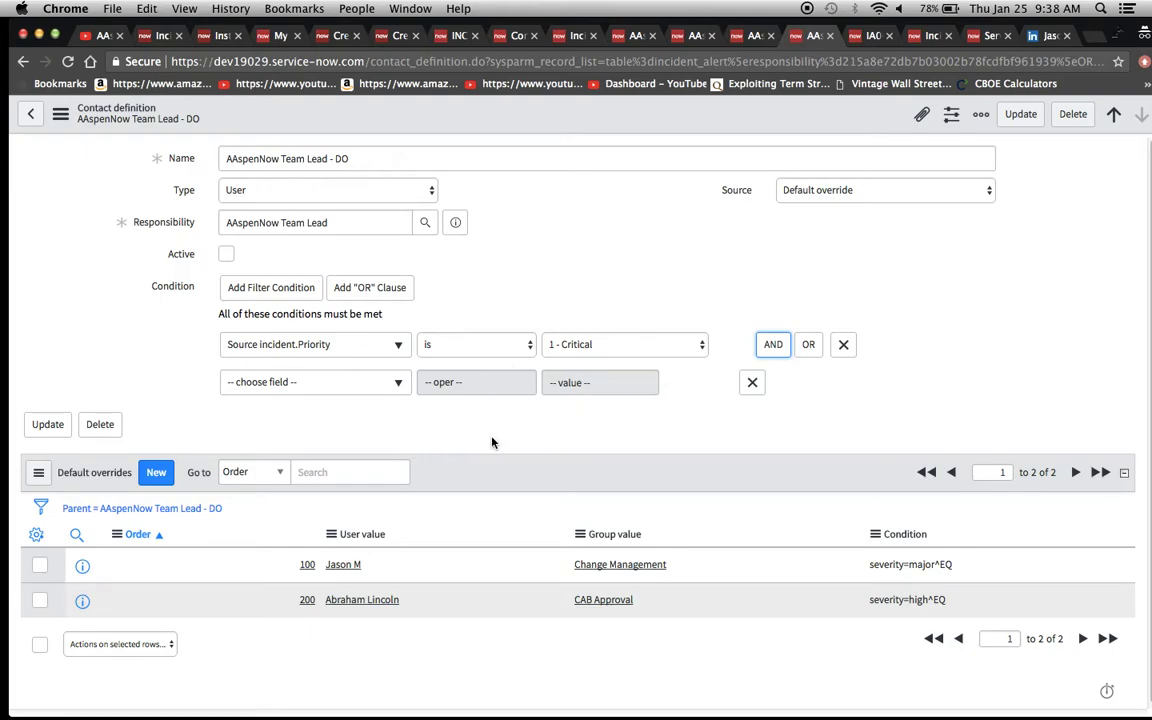
click(388, 382)
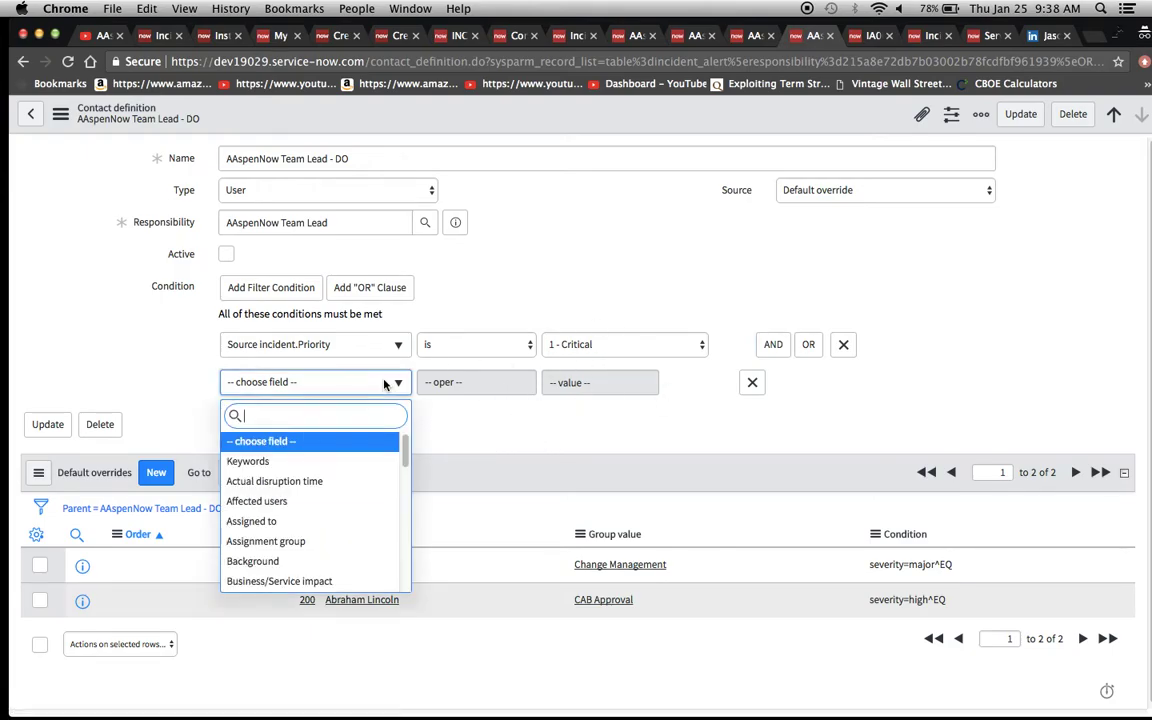
text(sou)
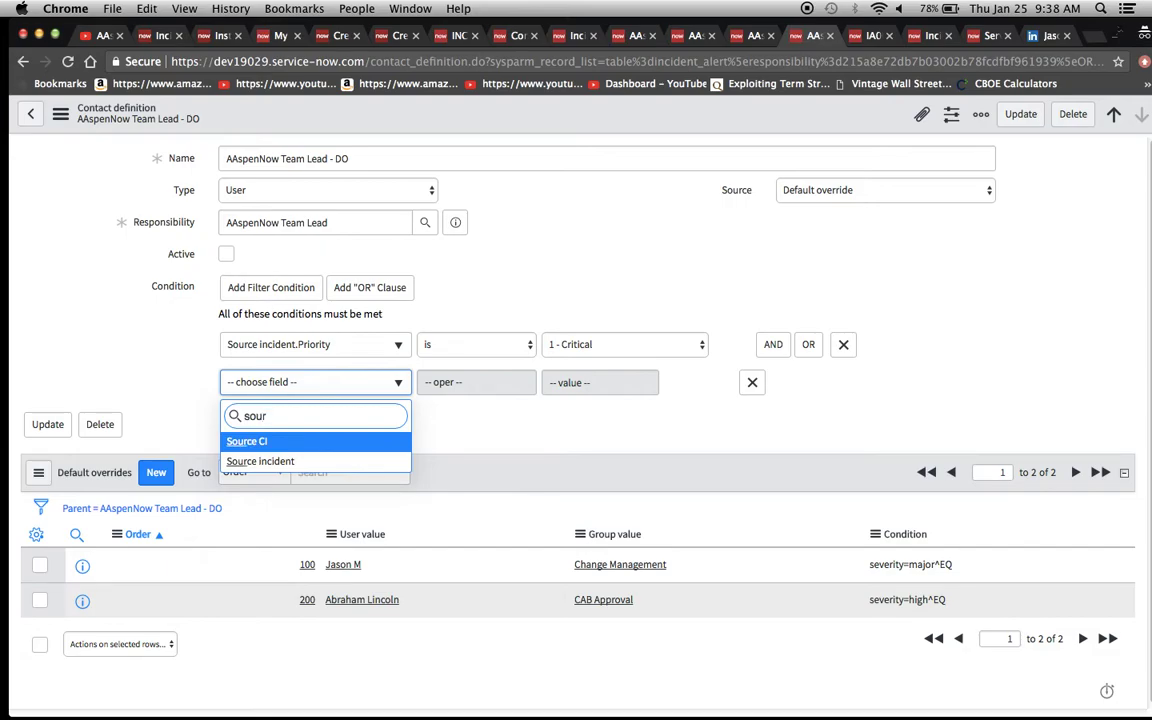
text(r)
key(Down)
key(Return)
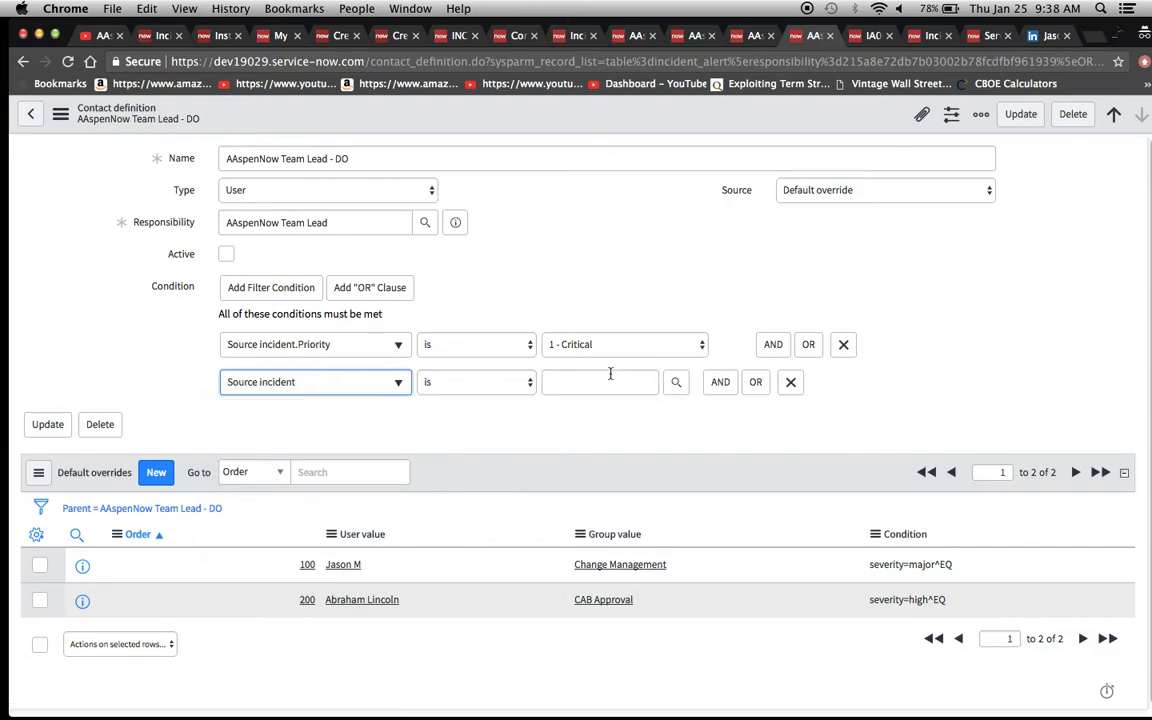
Show related fields for the second condition's field and expand Source incident into its Incident fields
click(398, 384)
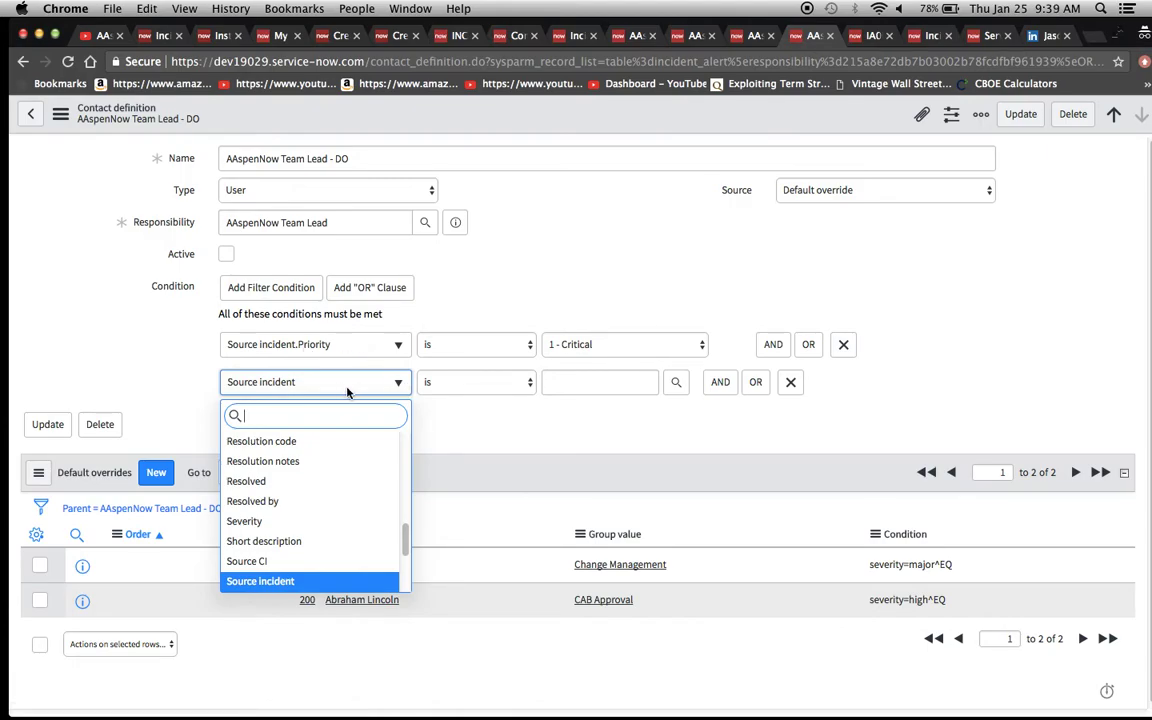
text(show)
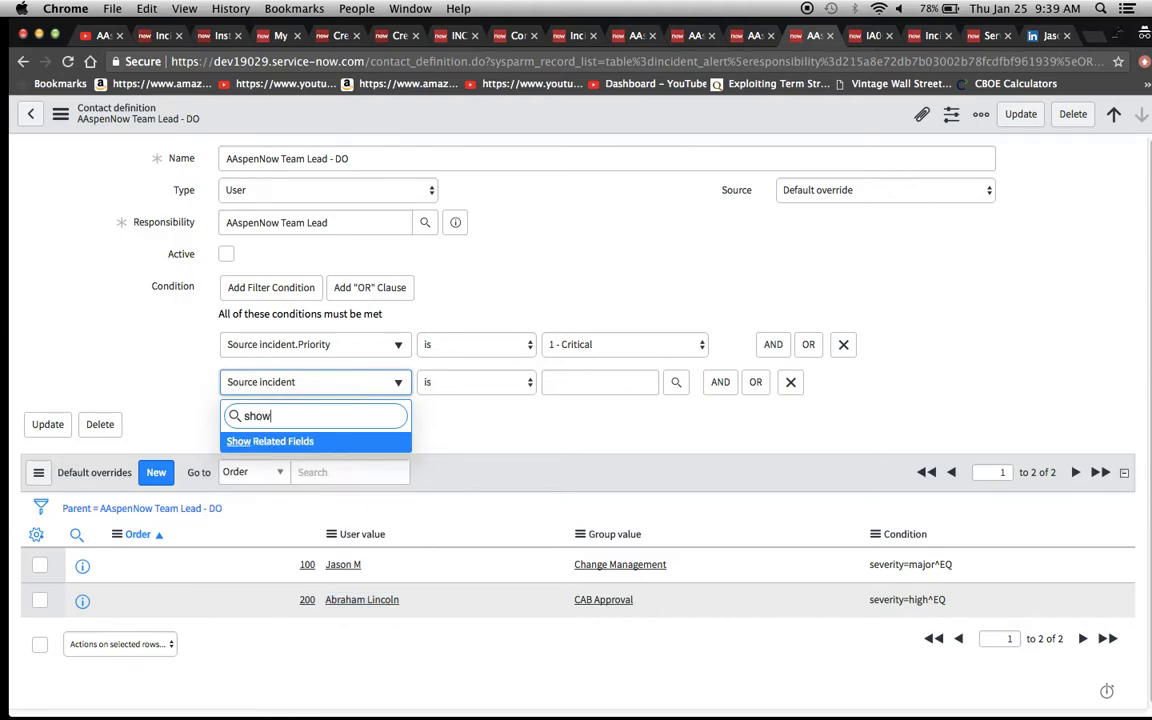
click(262, 441)
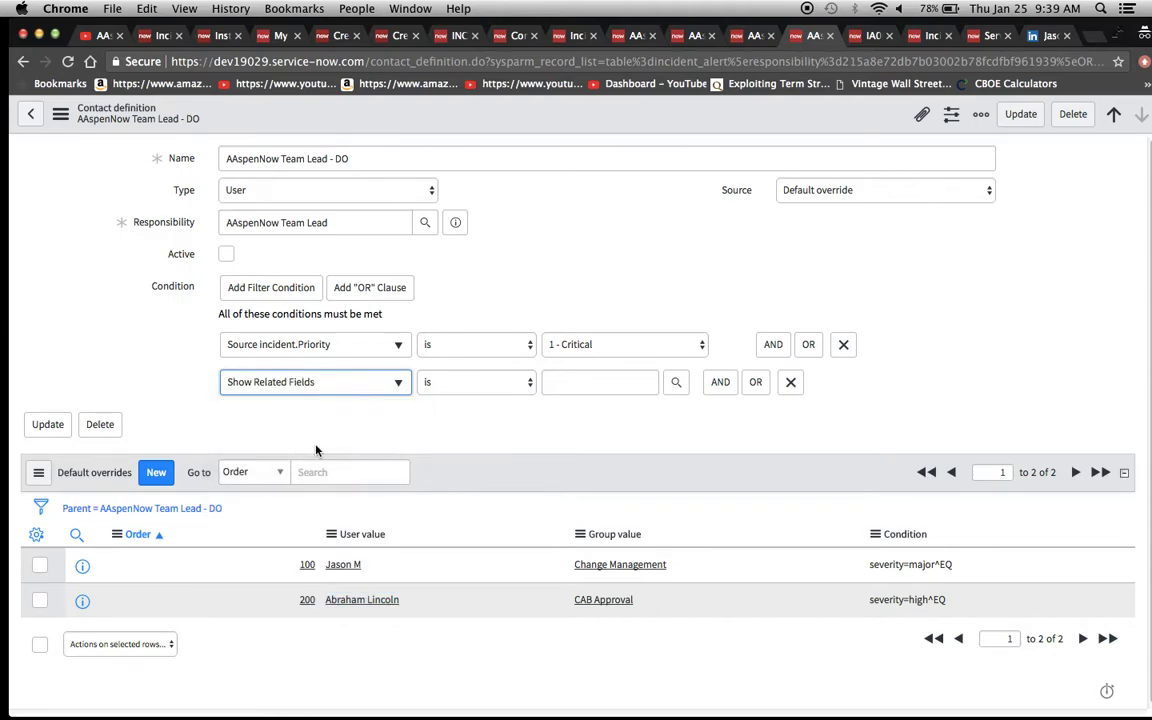
click(327, 383)
text(sou)
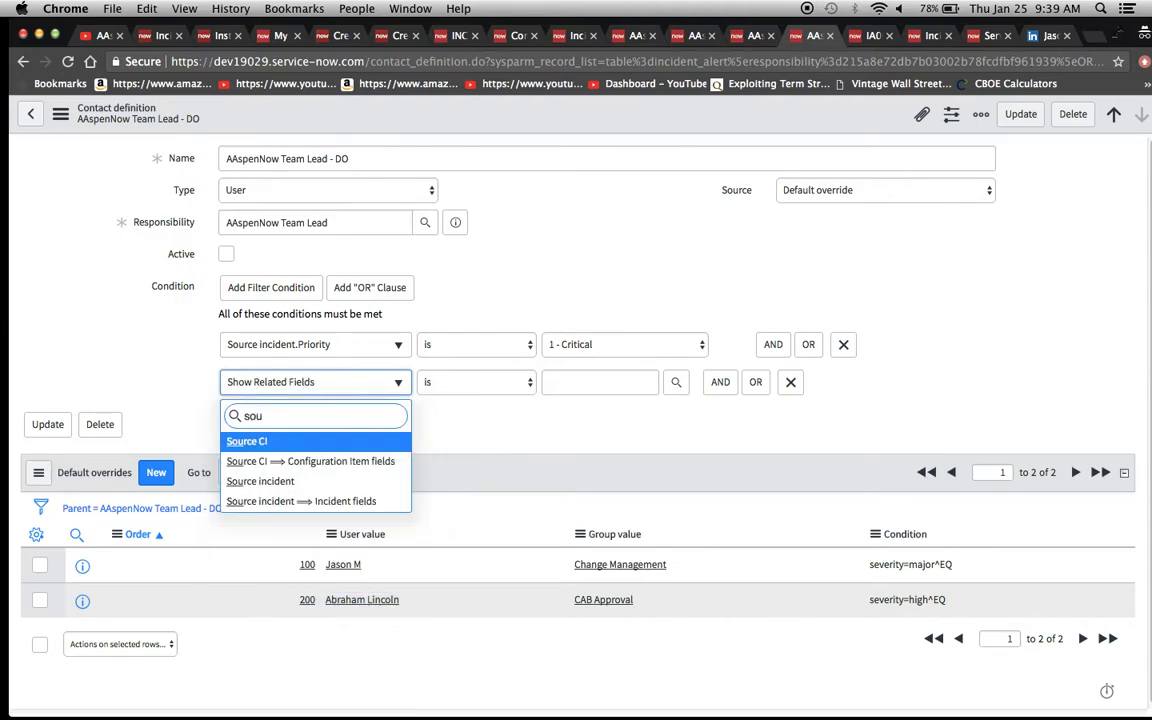
click(338, 502)
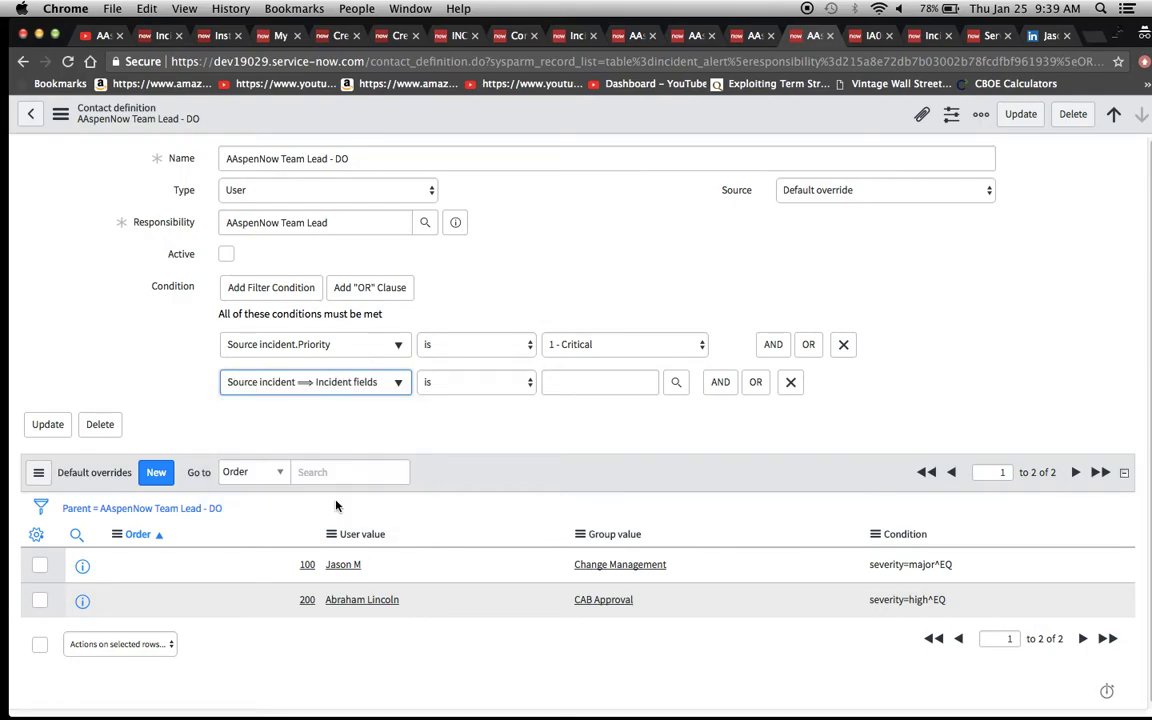
Choose the source incident's Priority for the second condition, view its possible values, and remove that condition
click(365, 391)
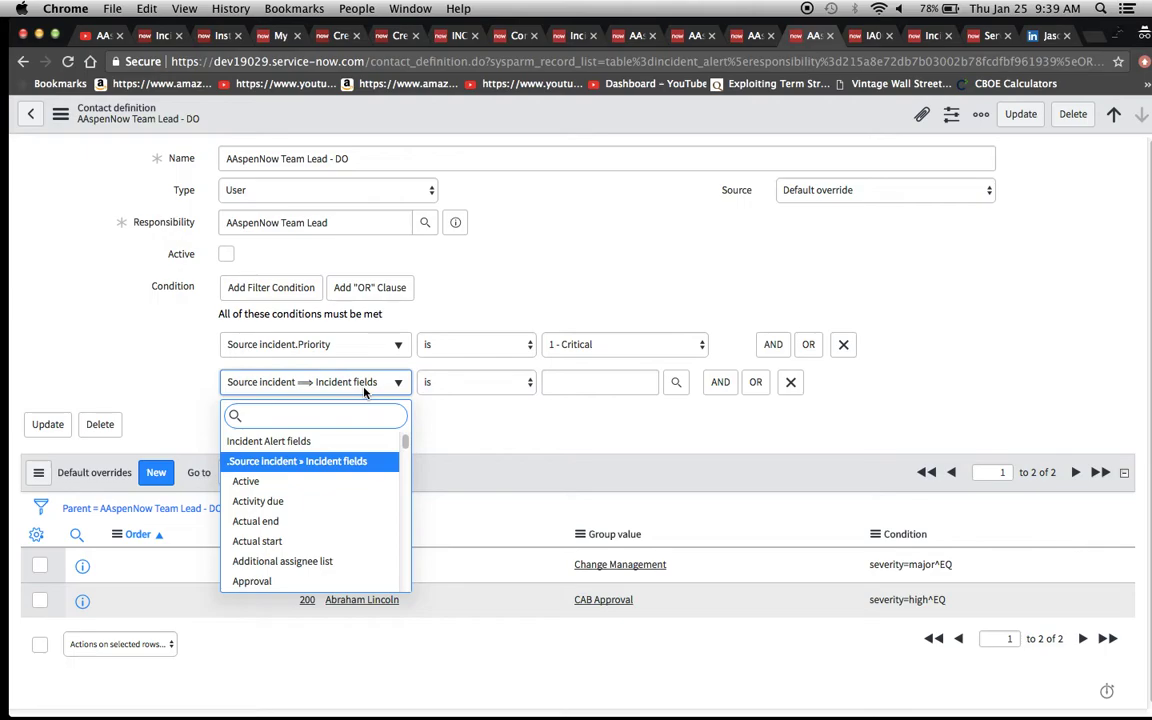
text(prior)
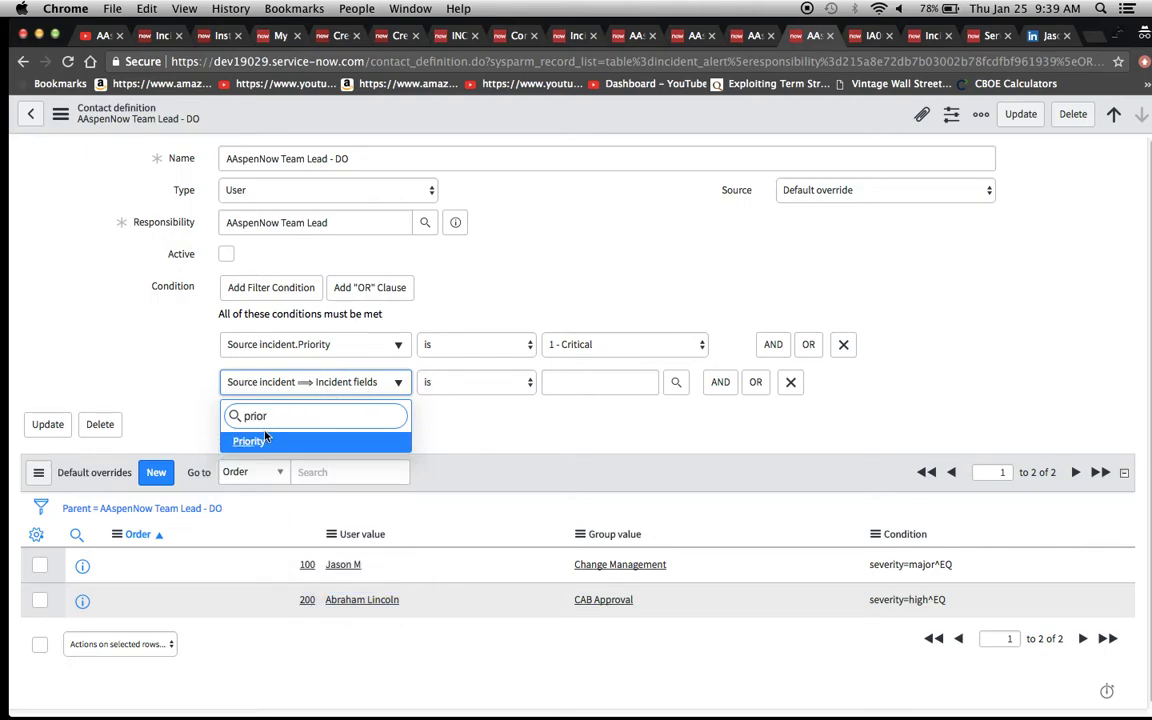
click(266, 440)
click(631, 388)
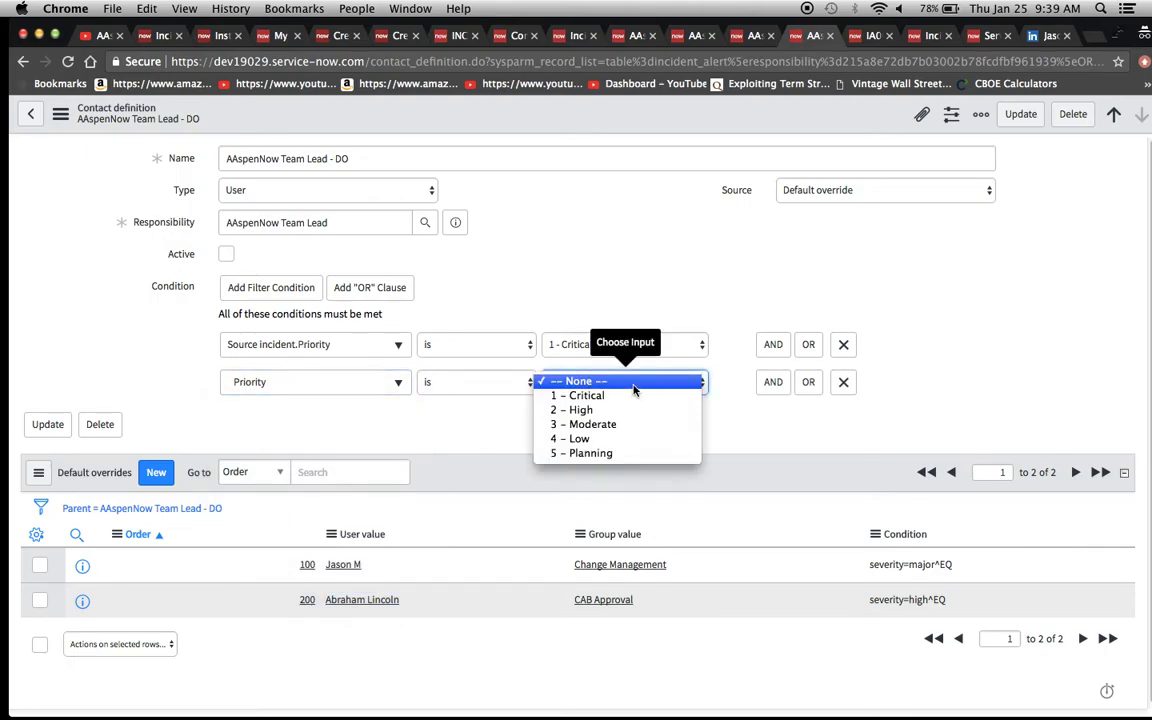
click(766, 365)
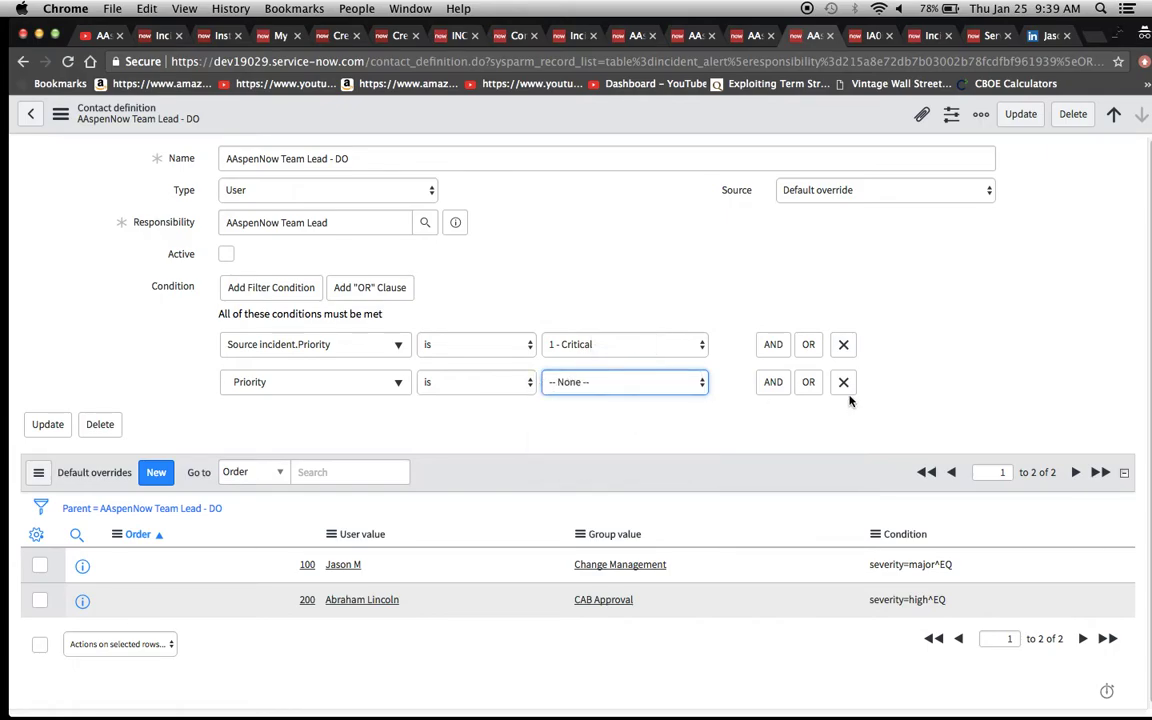
click(843, 382)
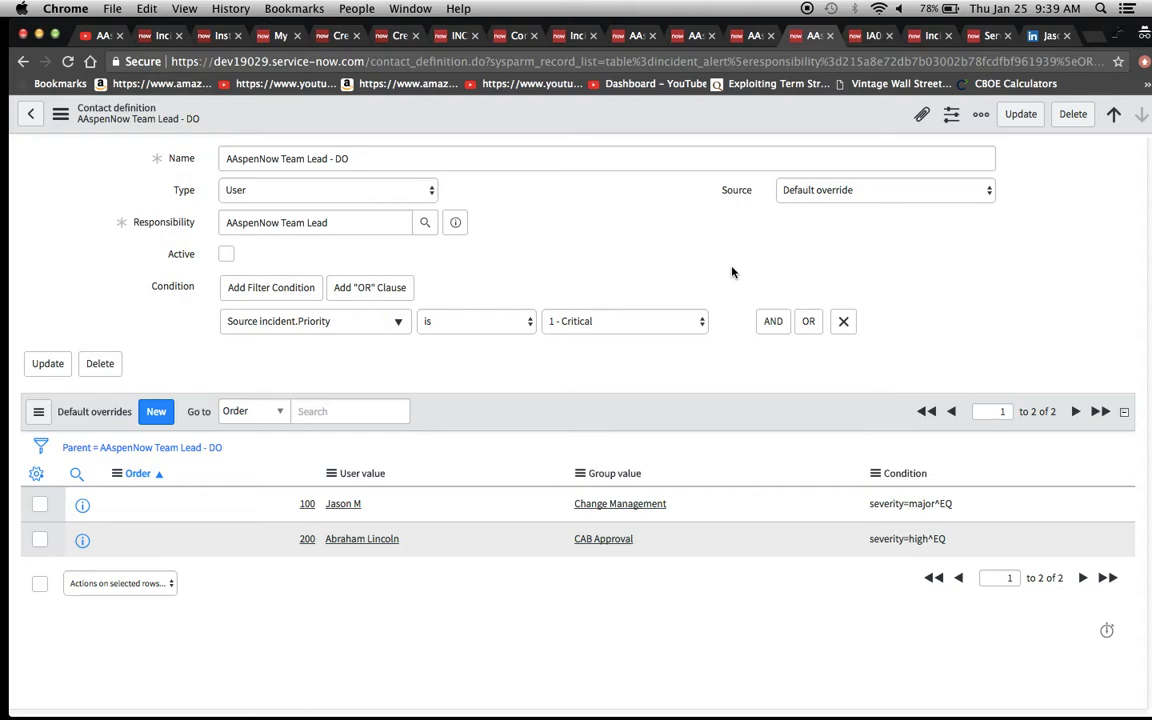
Activate the "AAspenNow Team Lead - DO" contact definition and save the record
click(226, 255)
key(Tab)
click(60, 114)
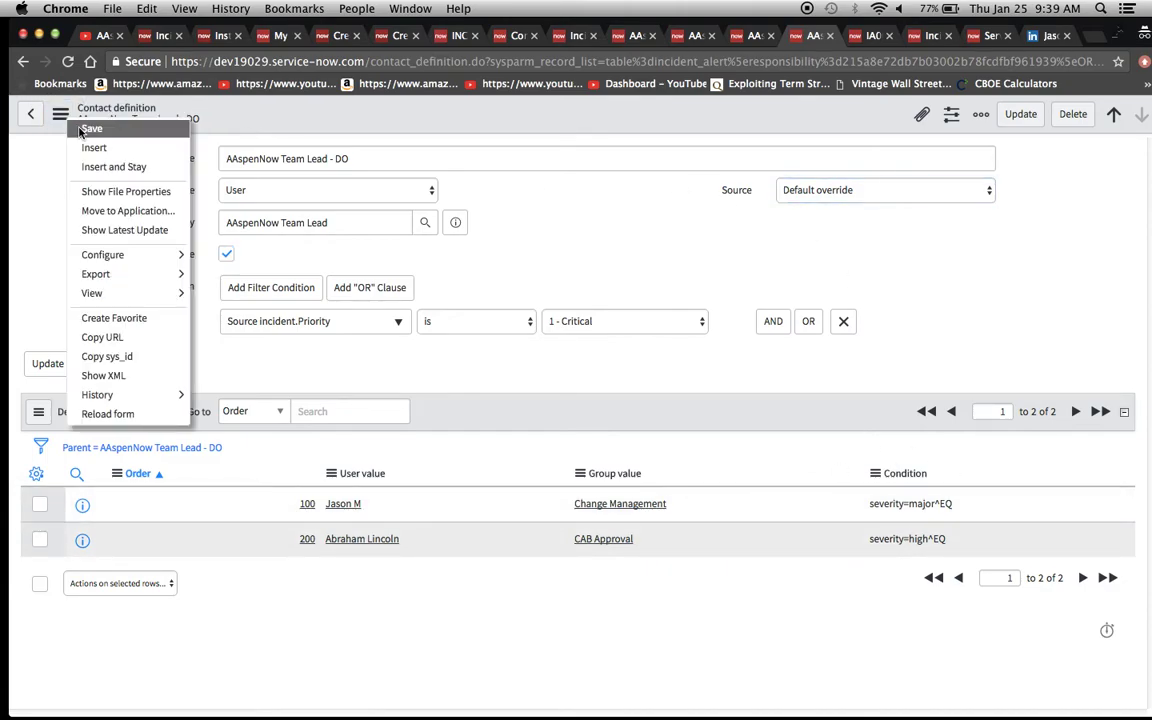
click(74, 124)
Save the inactive "AAspenNow Team Lead - Assigned to" contact definition again
click(745, 37)
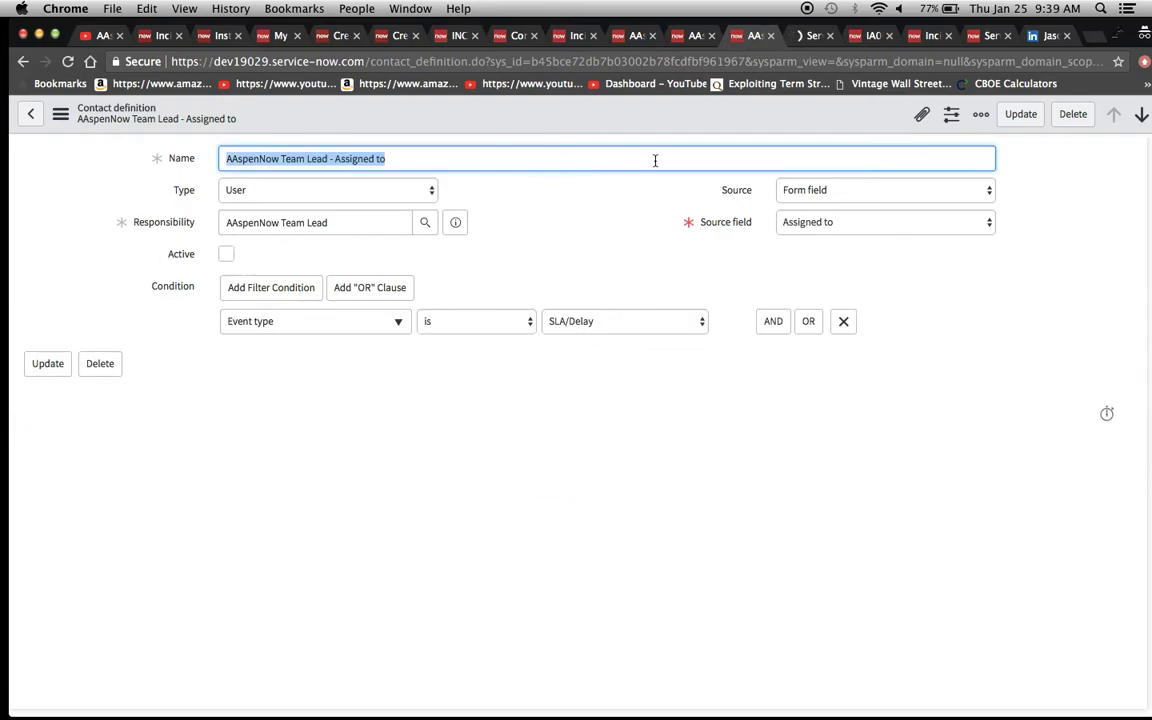
click(60, 114)
click(74, 126)
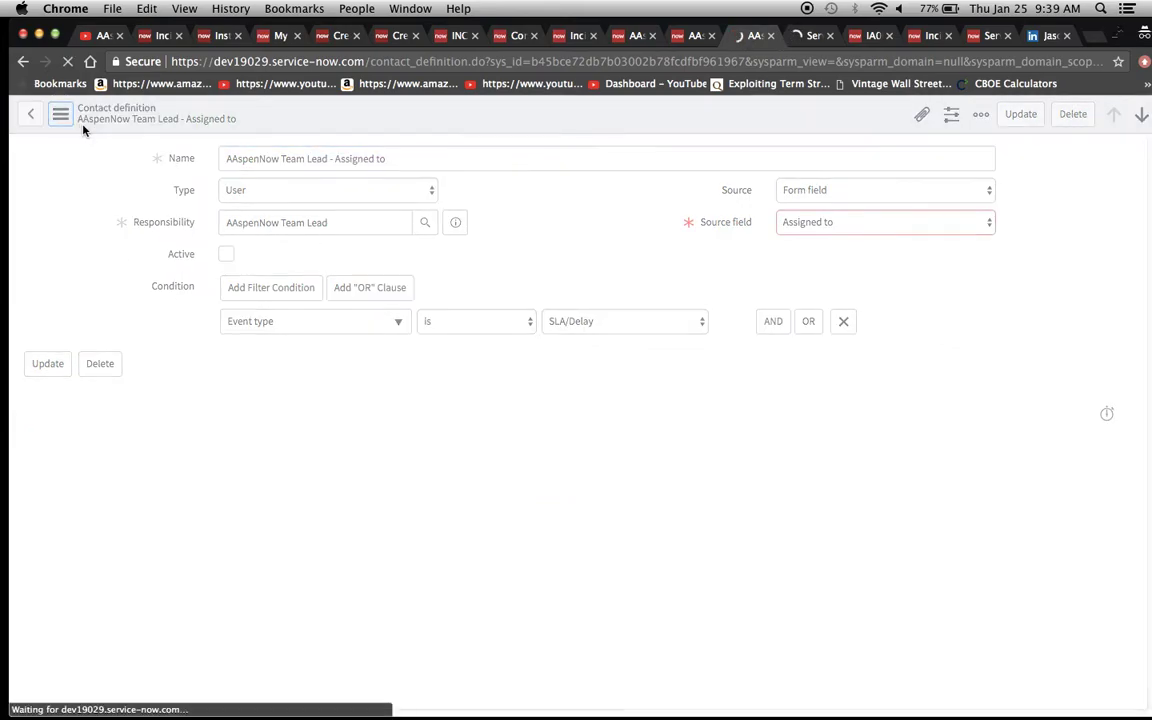
Return to the incident alert and check the priority of its source incident among the related incidents
click(865, 36)
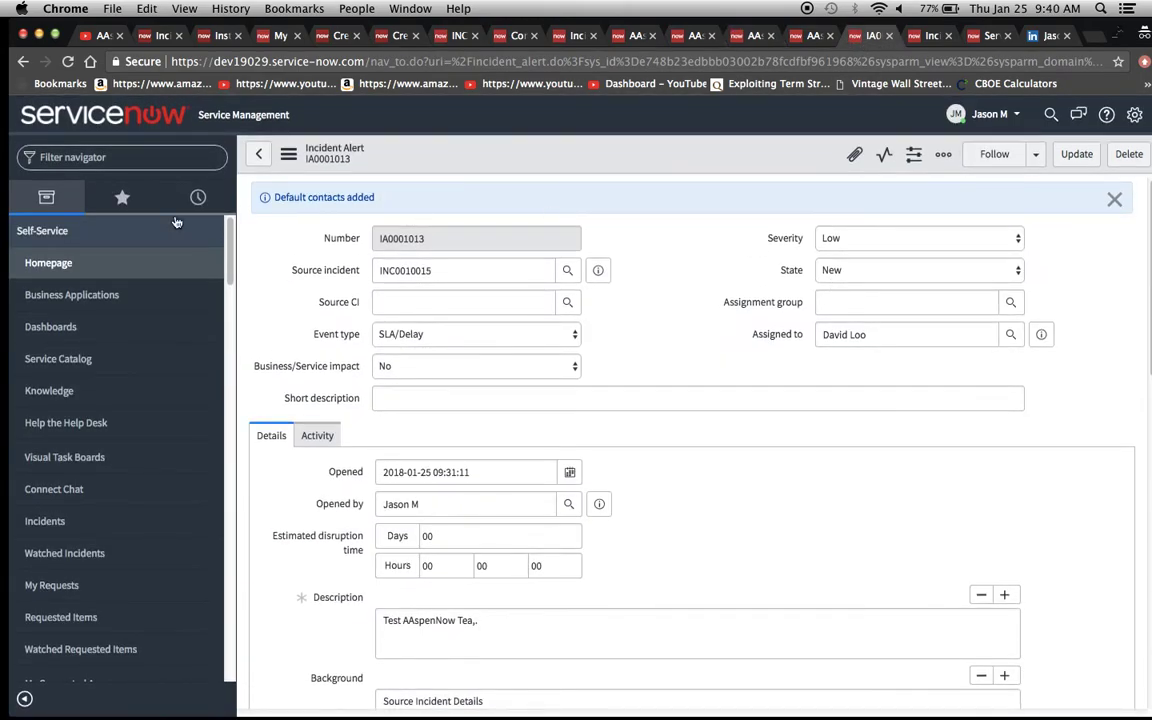
click(110, 157)
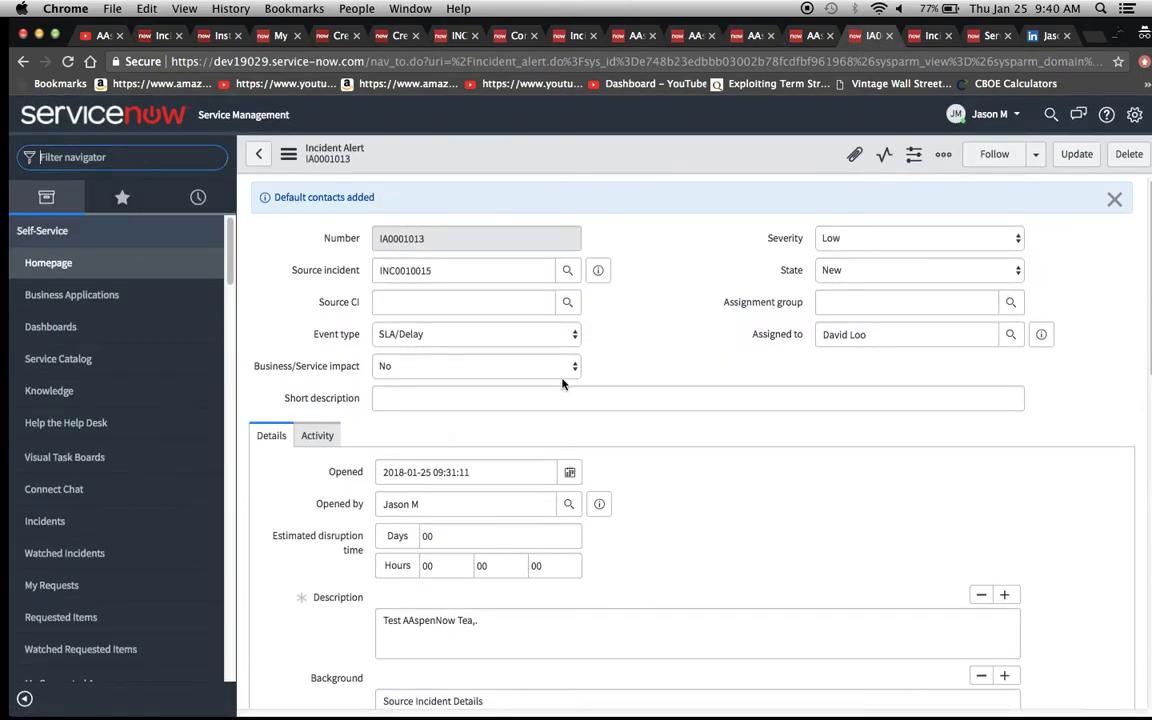
scroll(747, 447, down, 5)
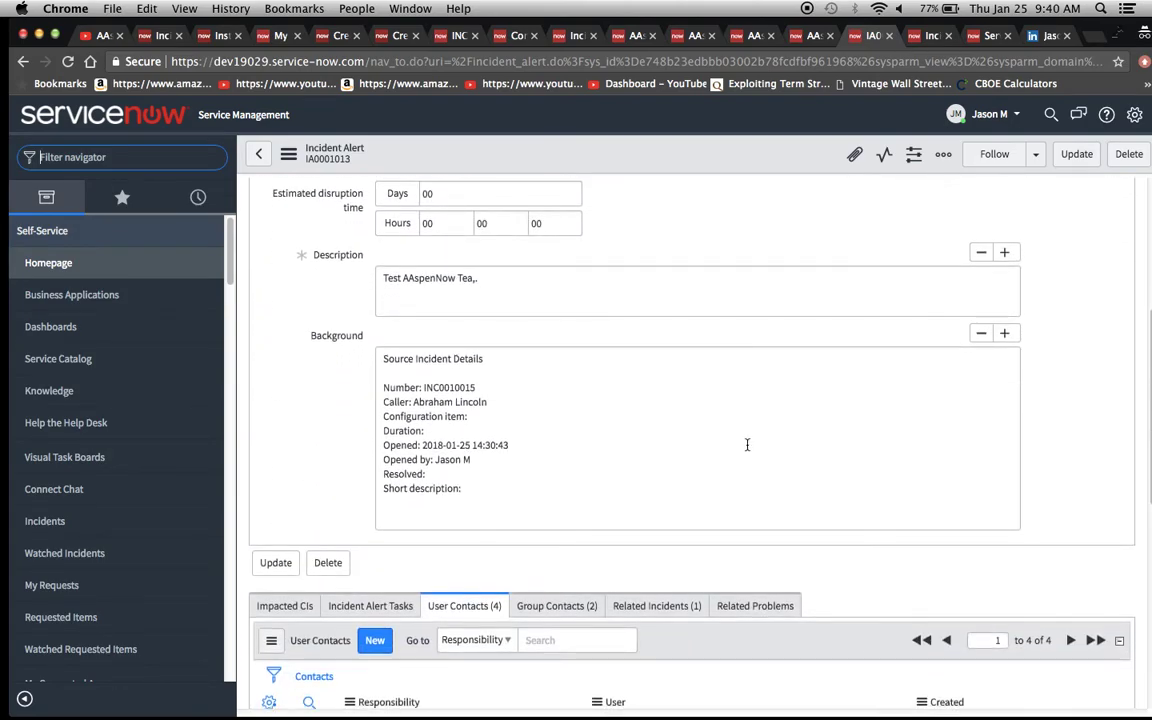
scroll(747, 445, up, 5)
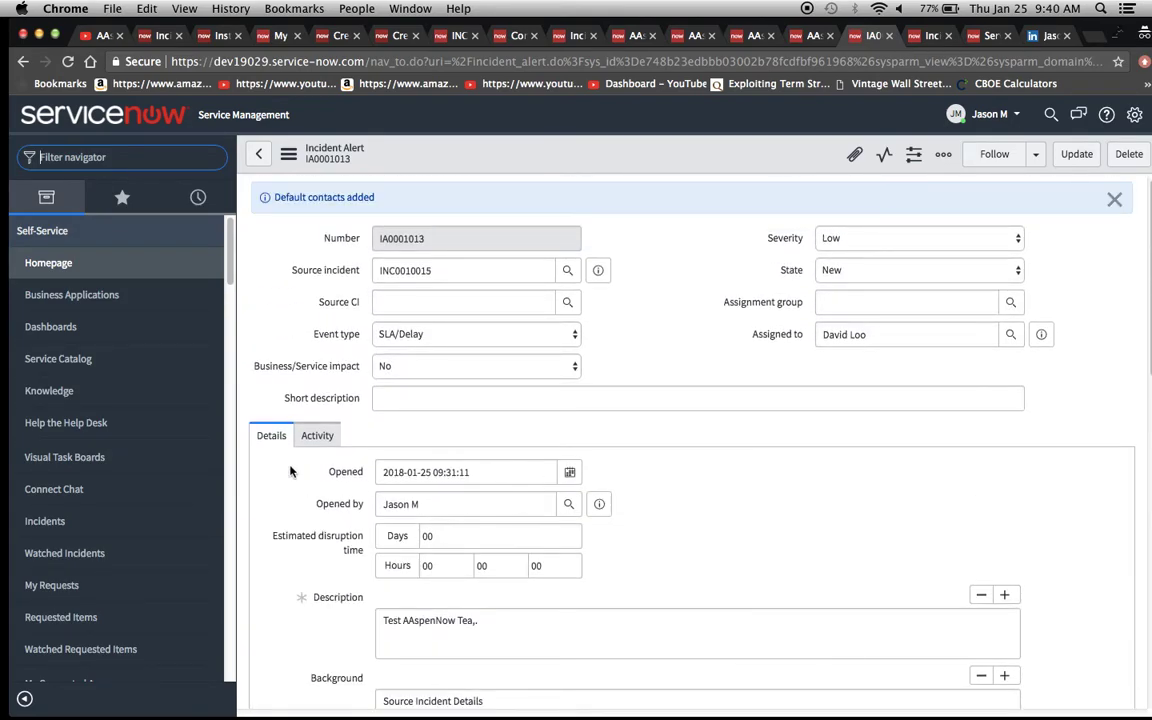
scroll(305, 500, down, 8)
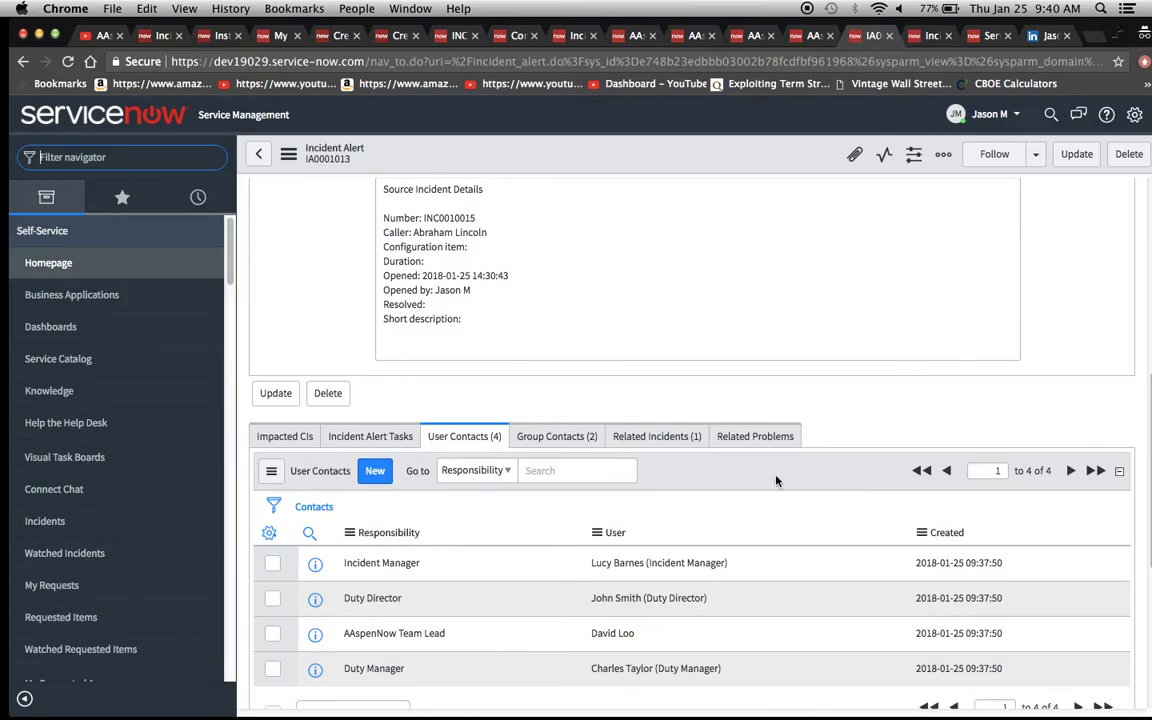
click(670, 437)
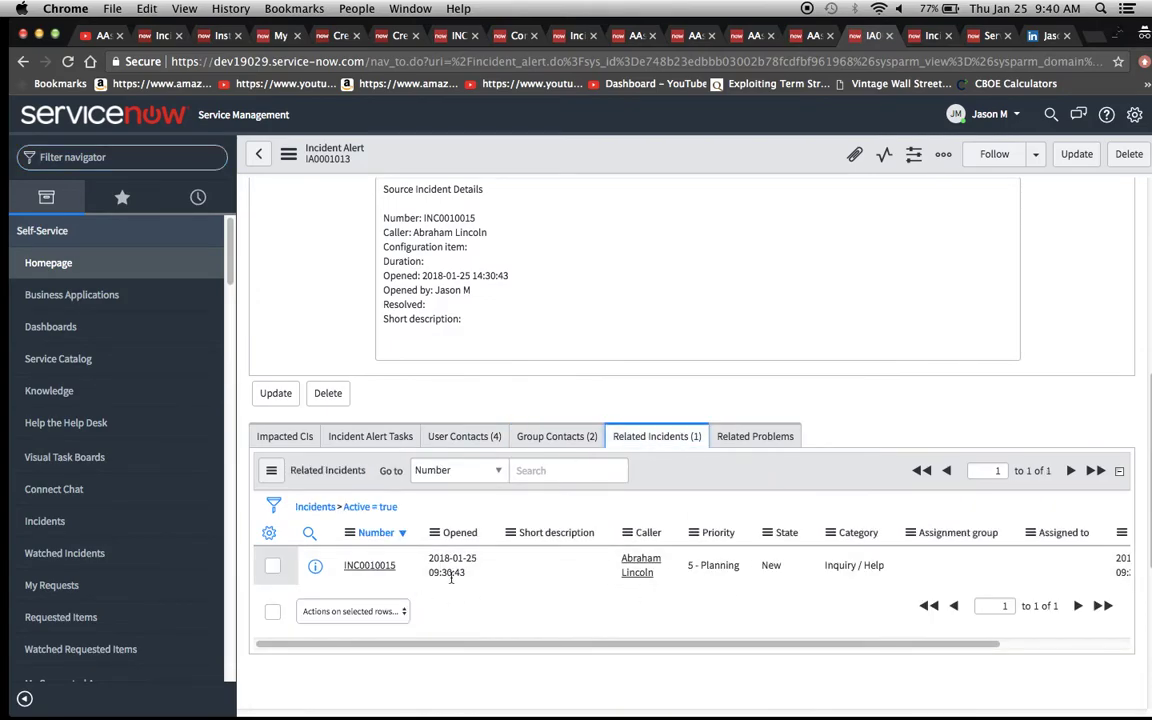
double_click(710, 565)
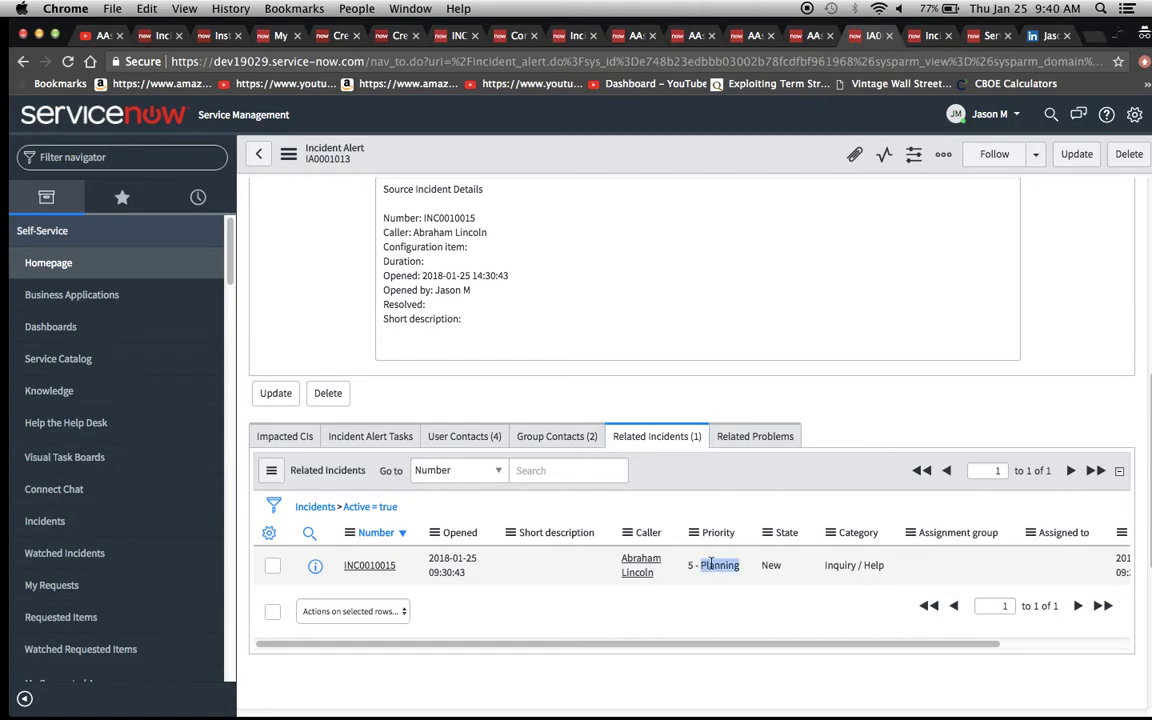
drag(745, 572, 705, 567)
click(698, 565)
scroll(424, 457, down, 15)
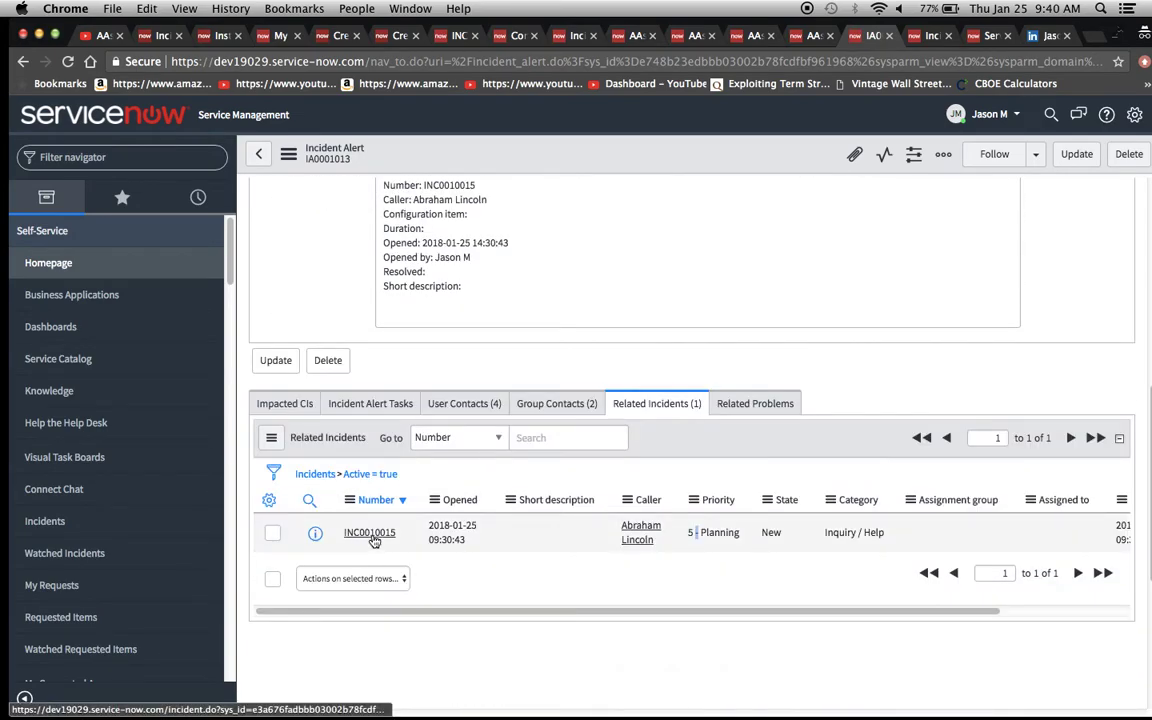
click(293, 358)
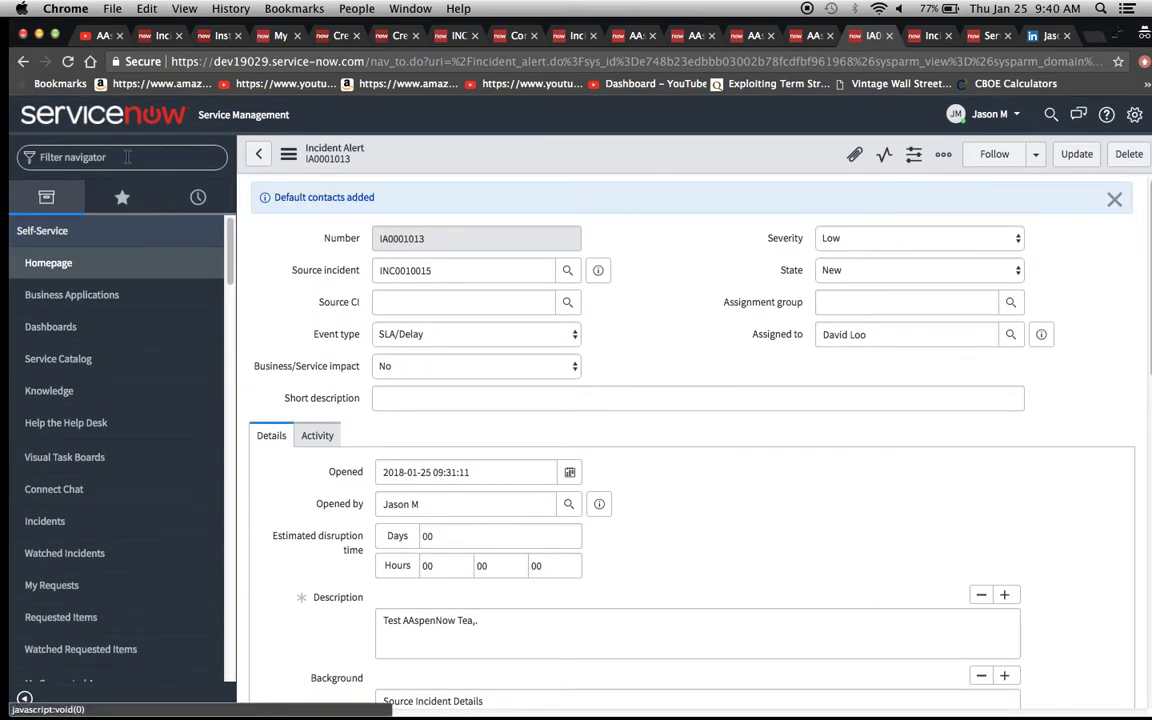
Open a new incident record through the navigator with incident.do
click(127, 157)
text(In)
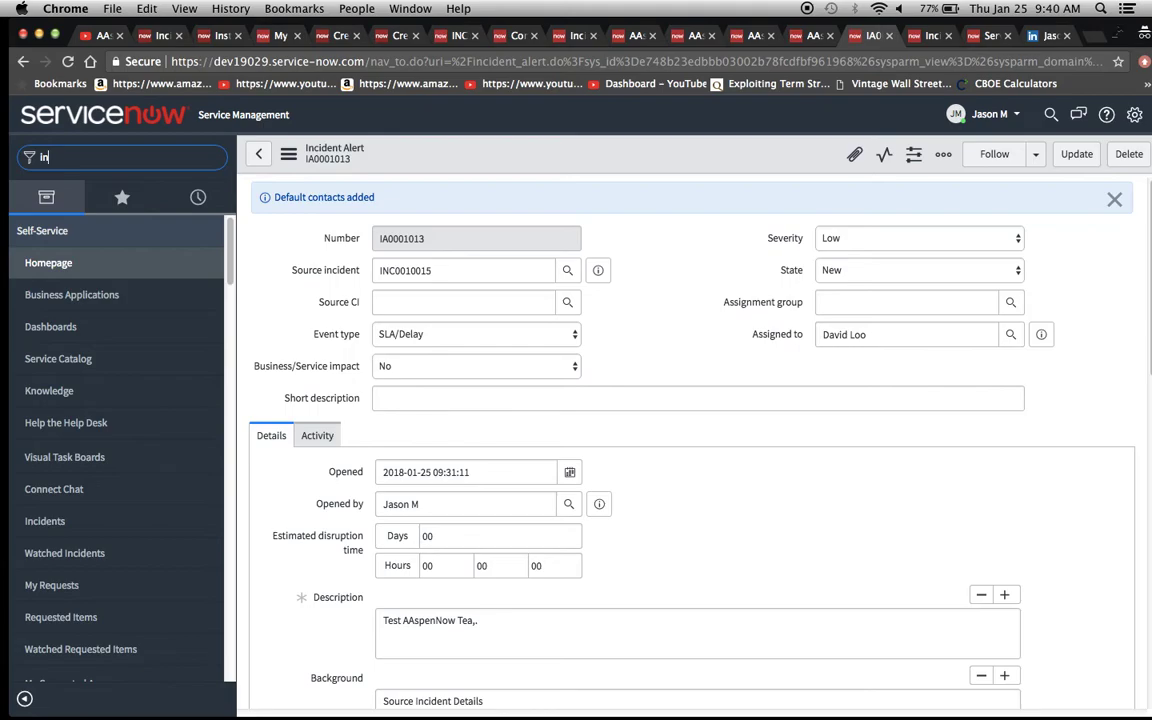
text(cident.do)
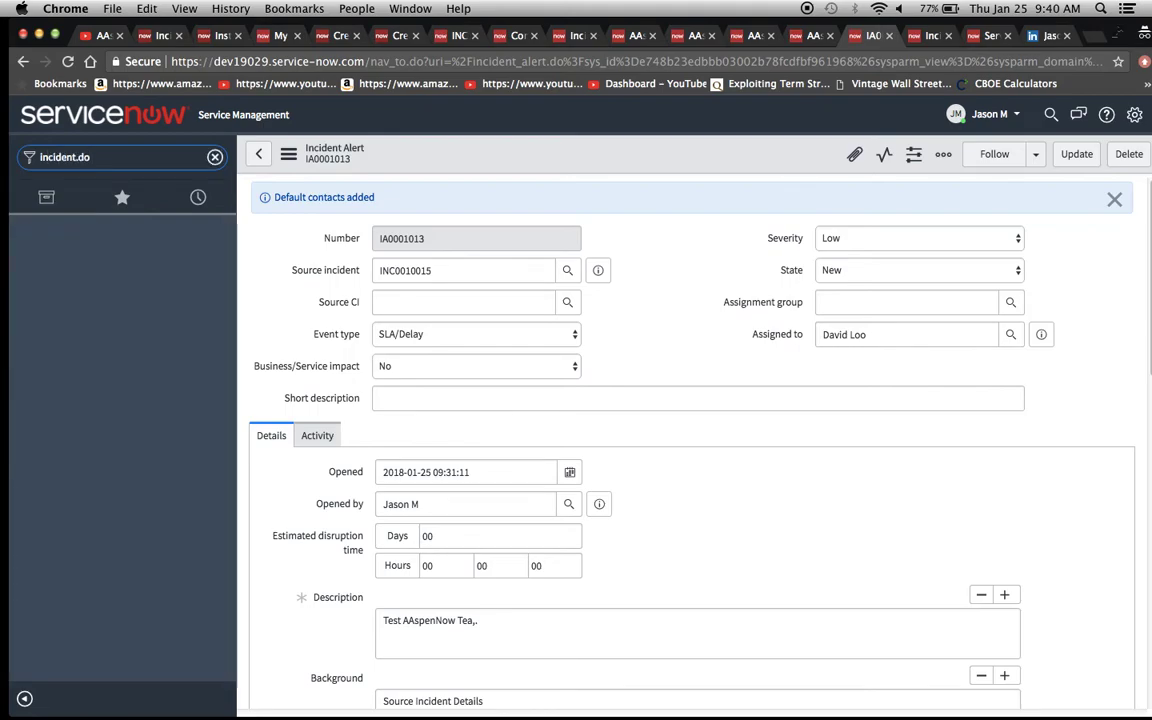
key(Return)
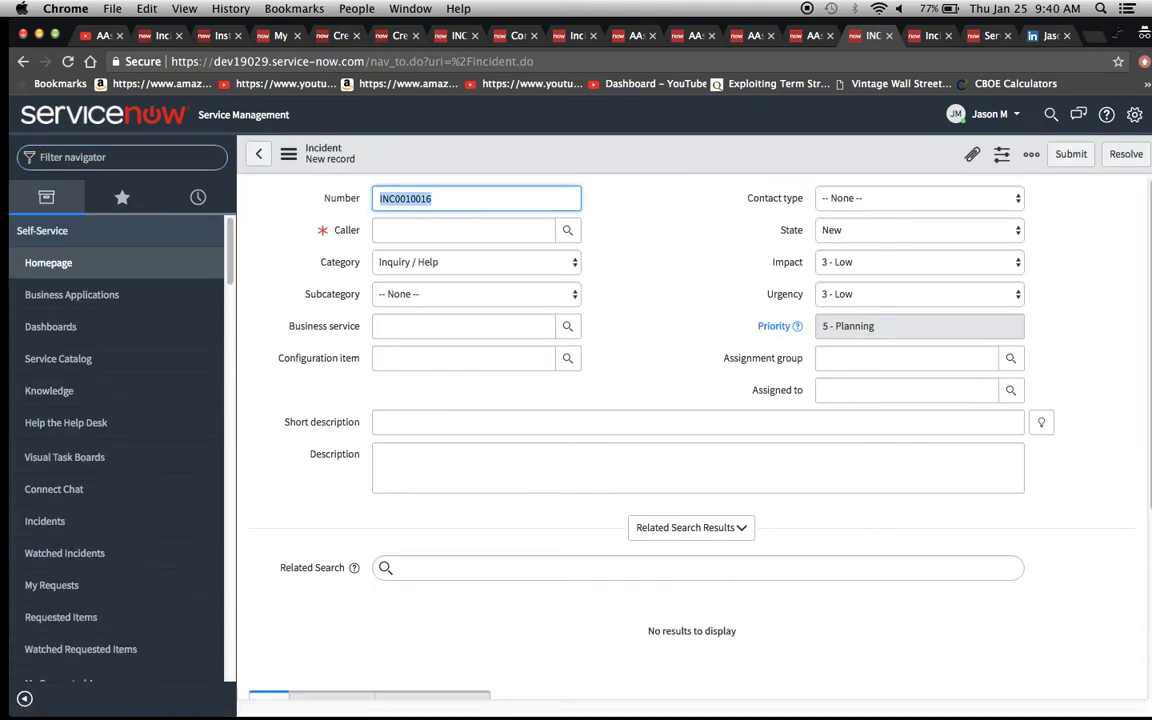
Choose Abraham Lincoln as the new incident's caller and set both impact and urgency to 1 - High
click(421, 235)
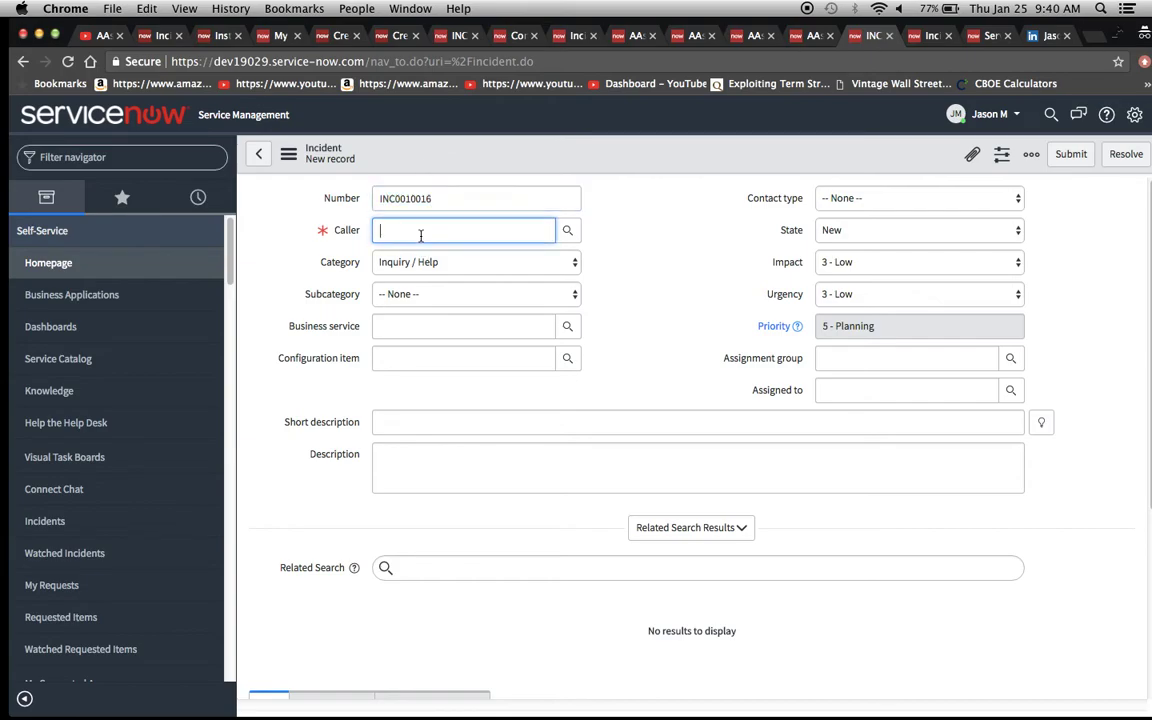
click(420, 262)
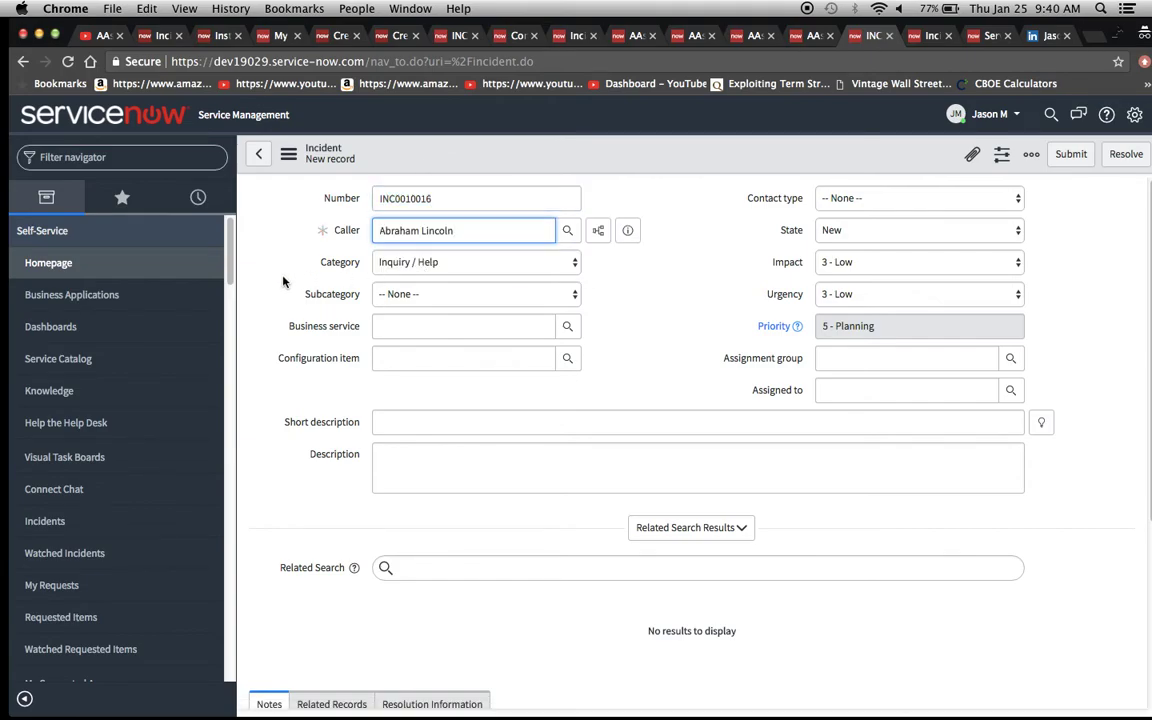
click(257, 254)
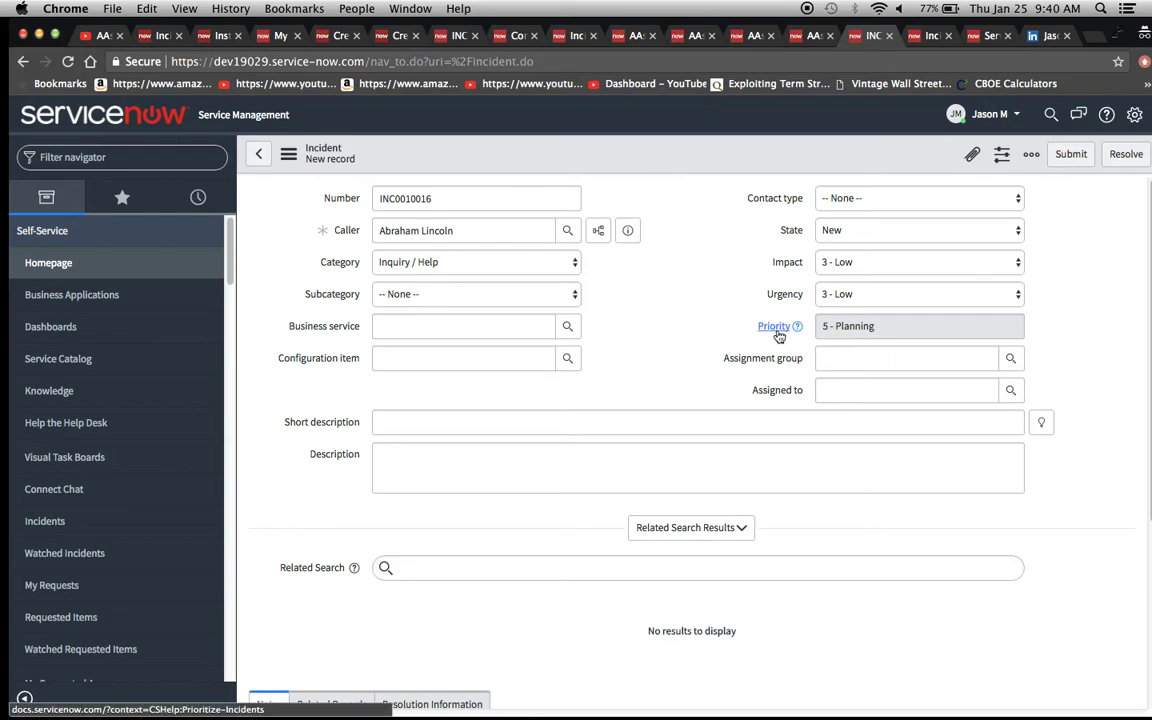
click(885, 330)
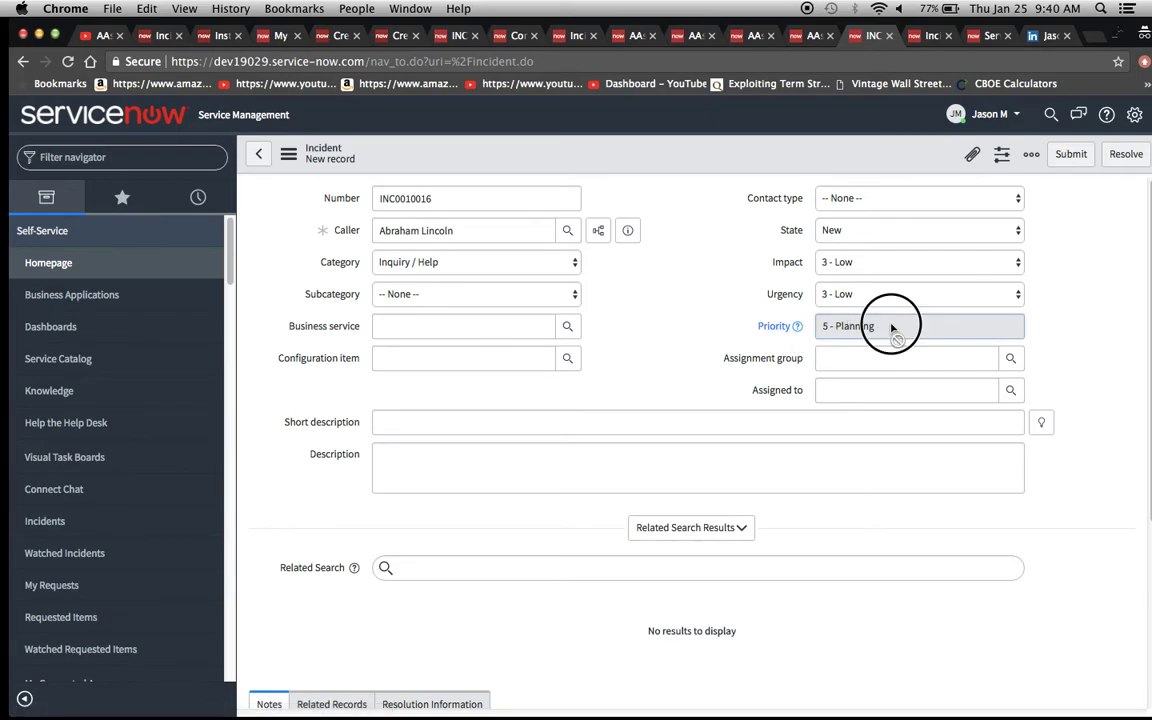
click(849, 263)
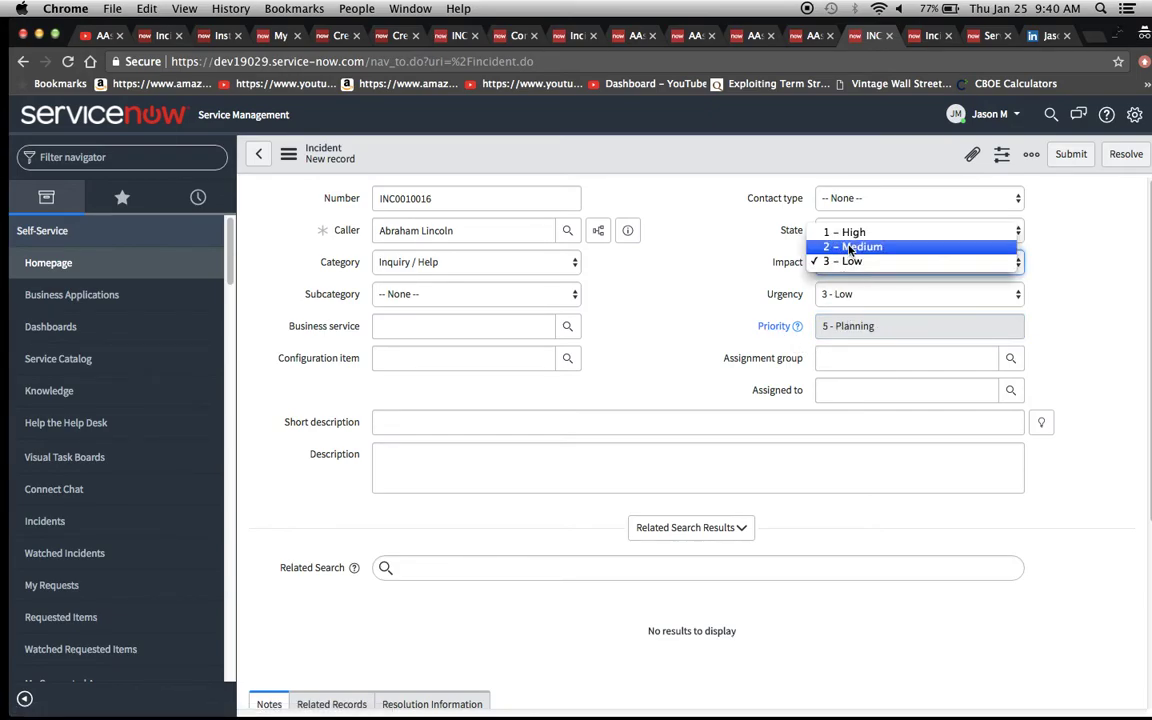
click(845, 232)
click(855, 295)
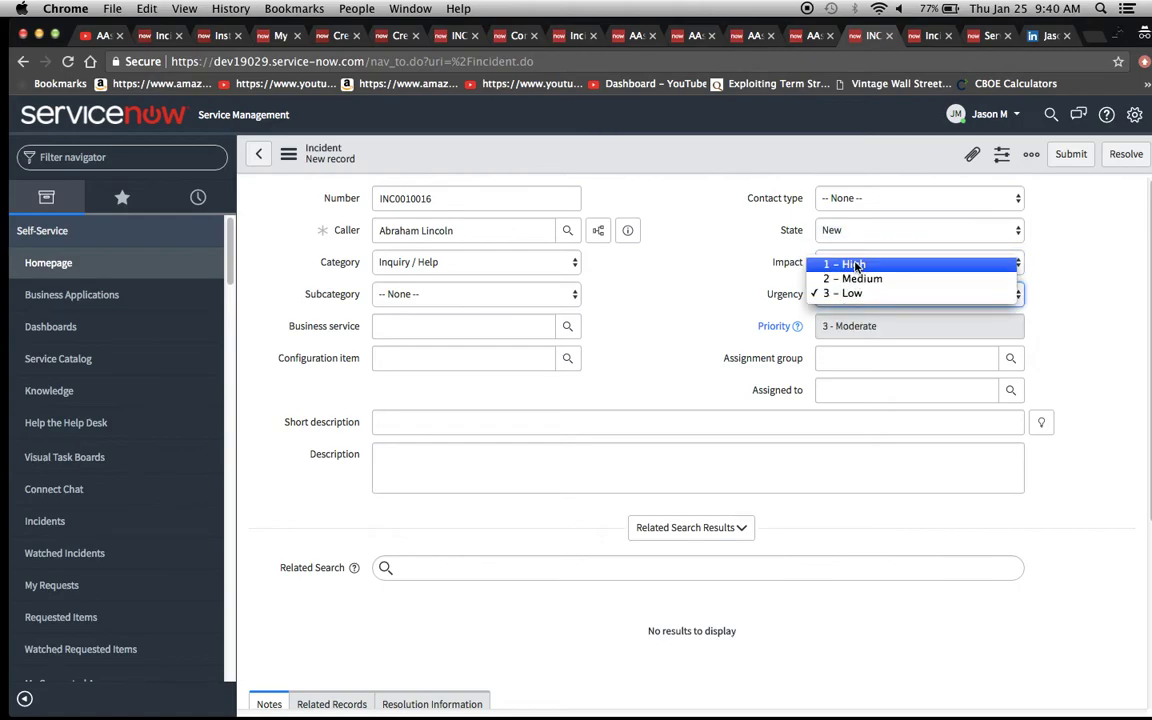
click(850, 263)
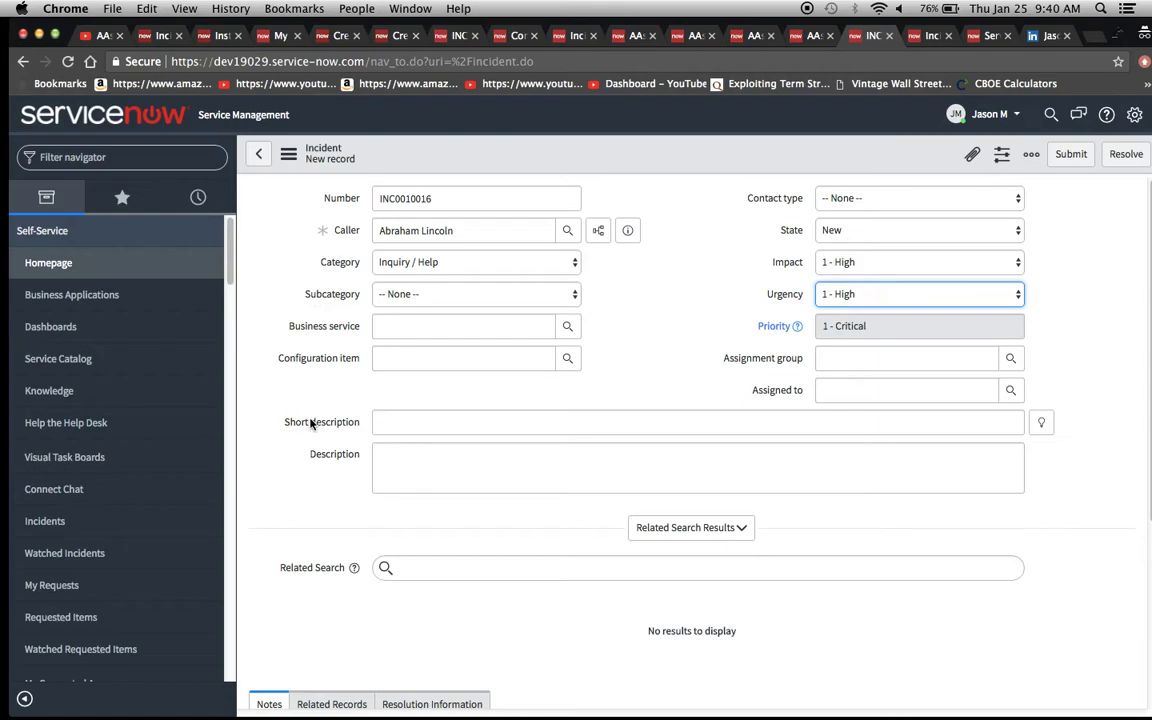
Enter "P1 - Please take care of ASAP!" as the incident's short description
click(270, 422)
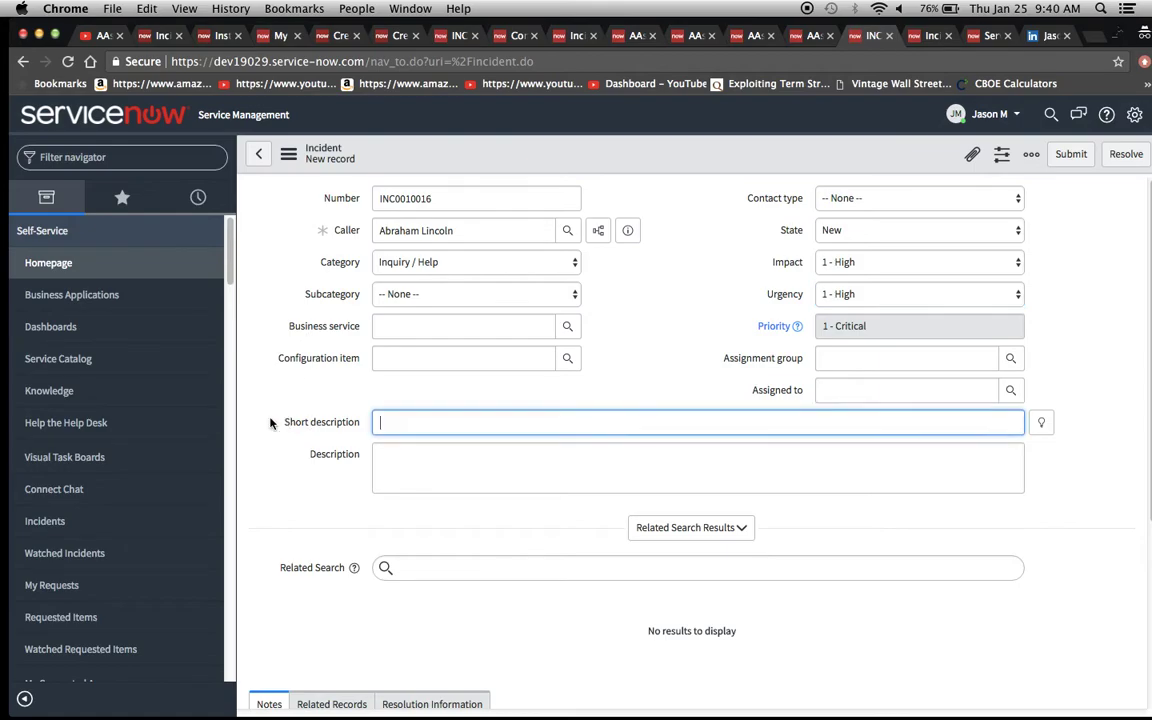
click(288, 153)
click(420, 423)
text(P1)
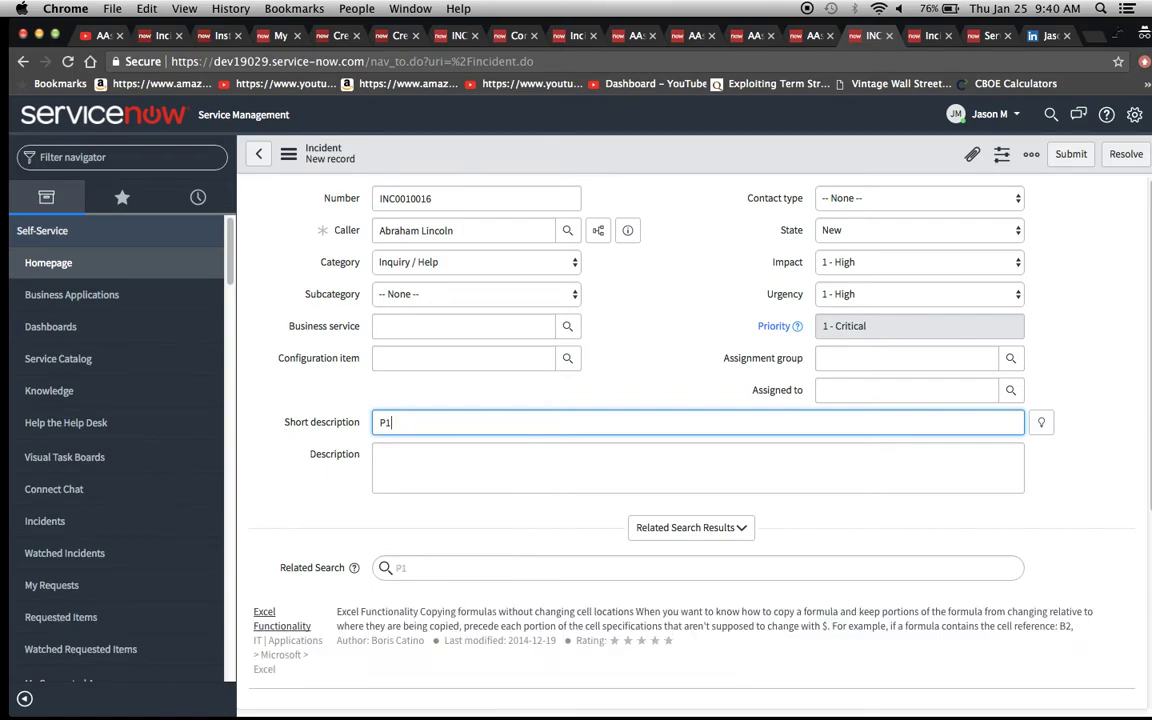
text( - Pleas)
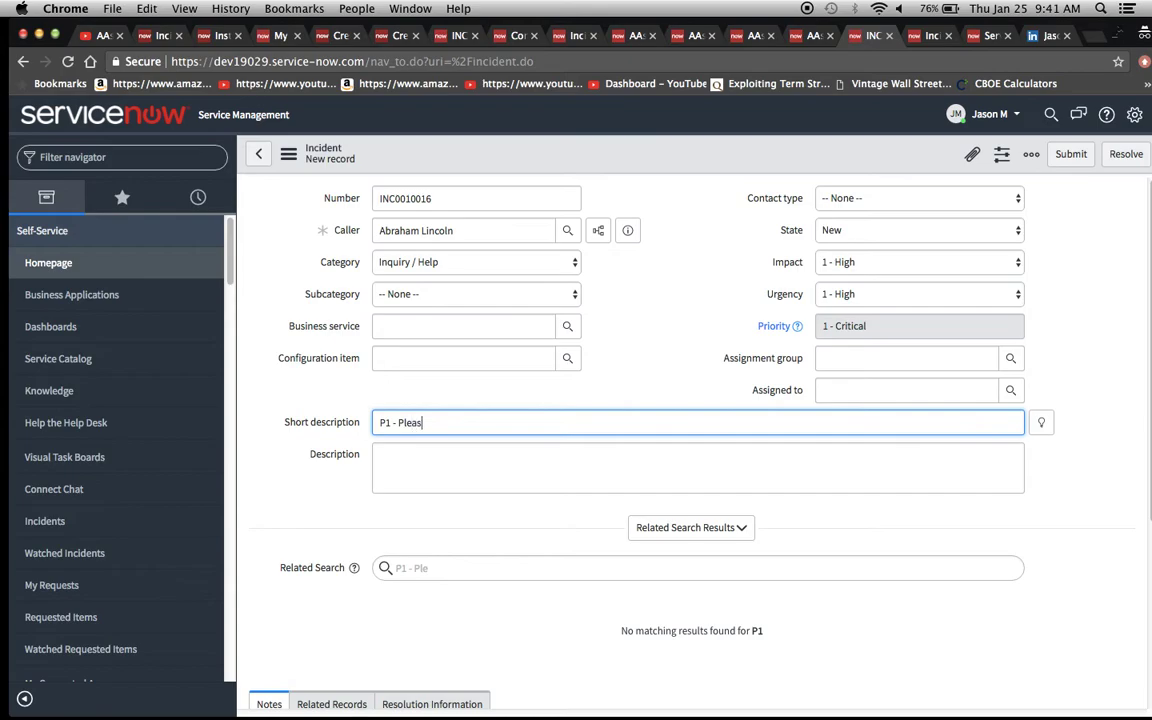
text(e take care of ASAP)
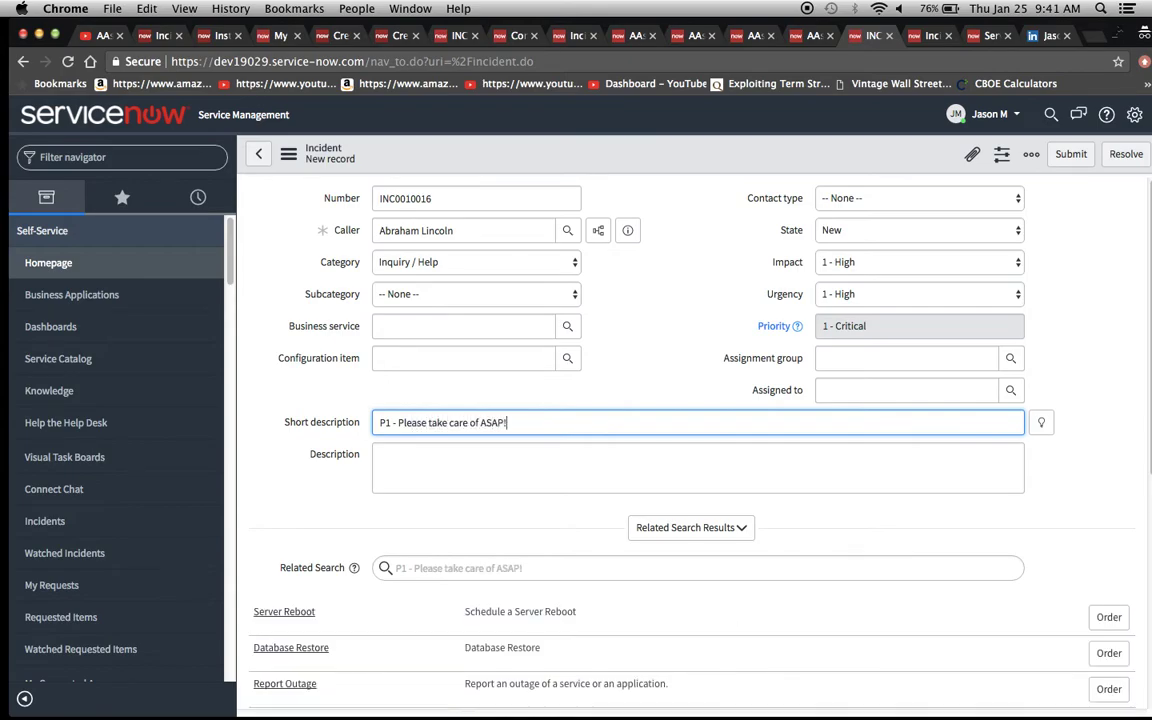
text(!)
click(248, 354)
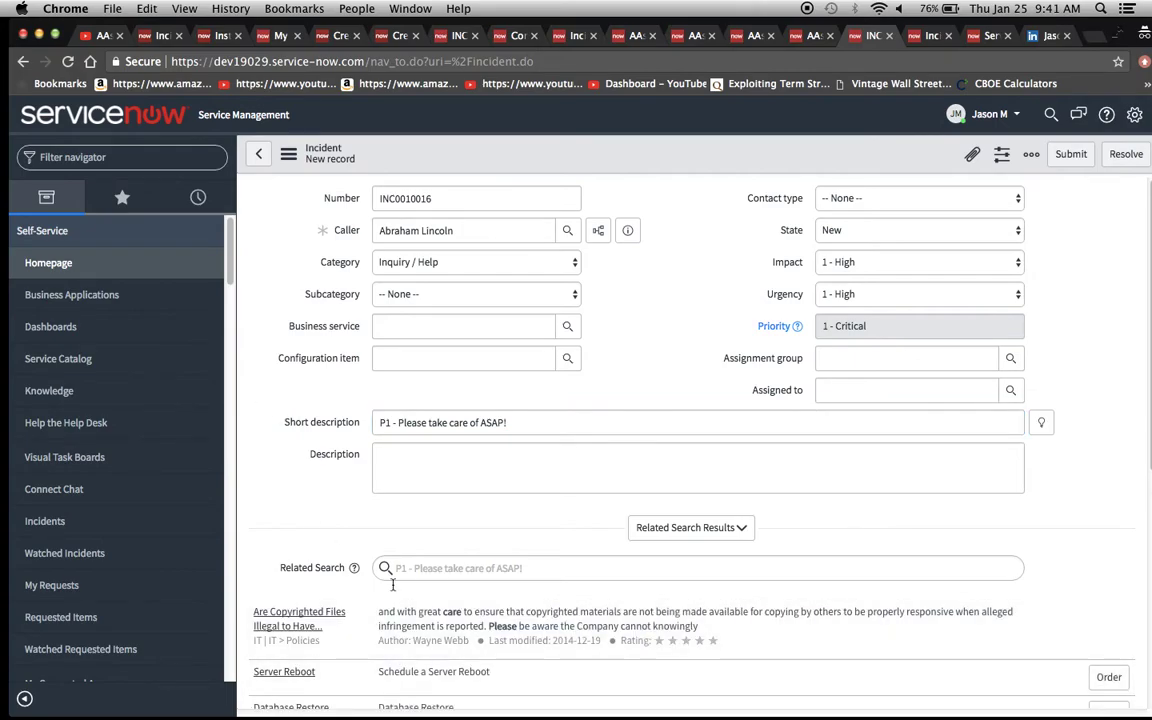
Save the new incident and create an incident alert from it
scroll(350, 455, down, 10)
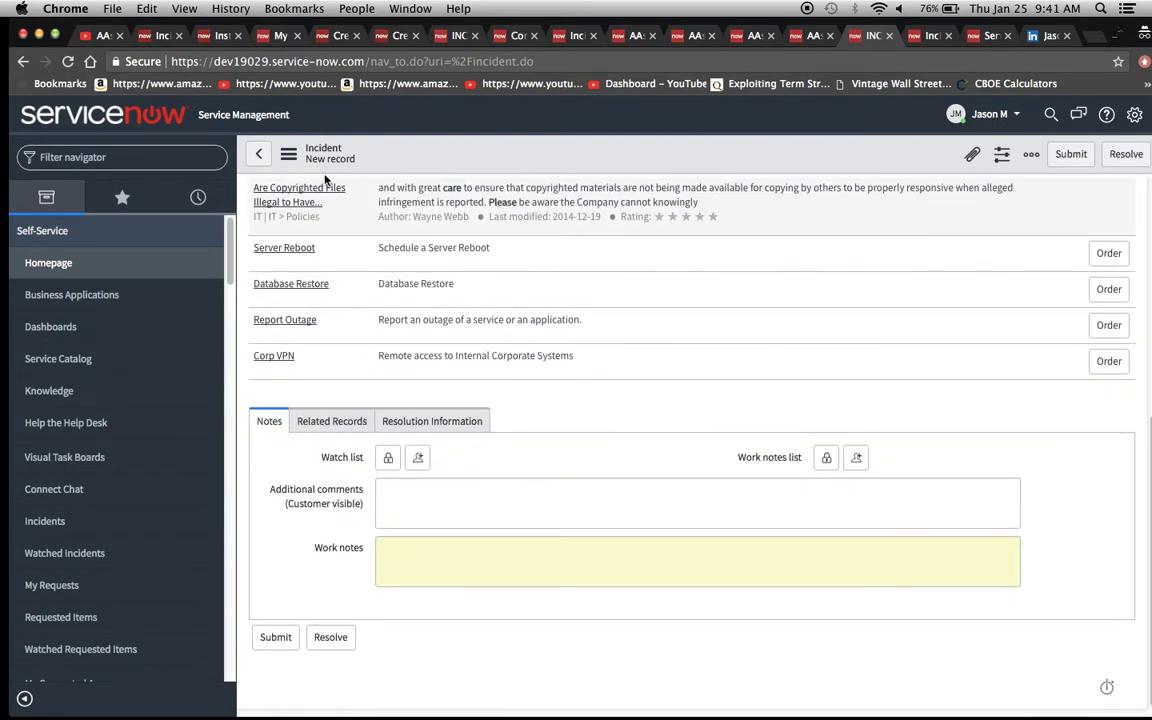
scroll(380, 452, up, 10)
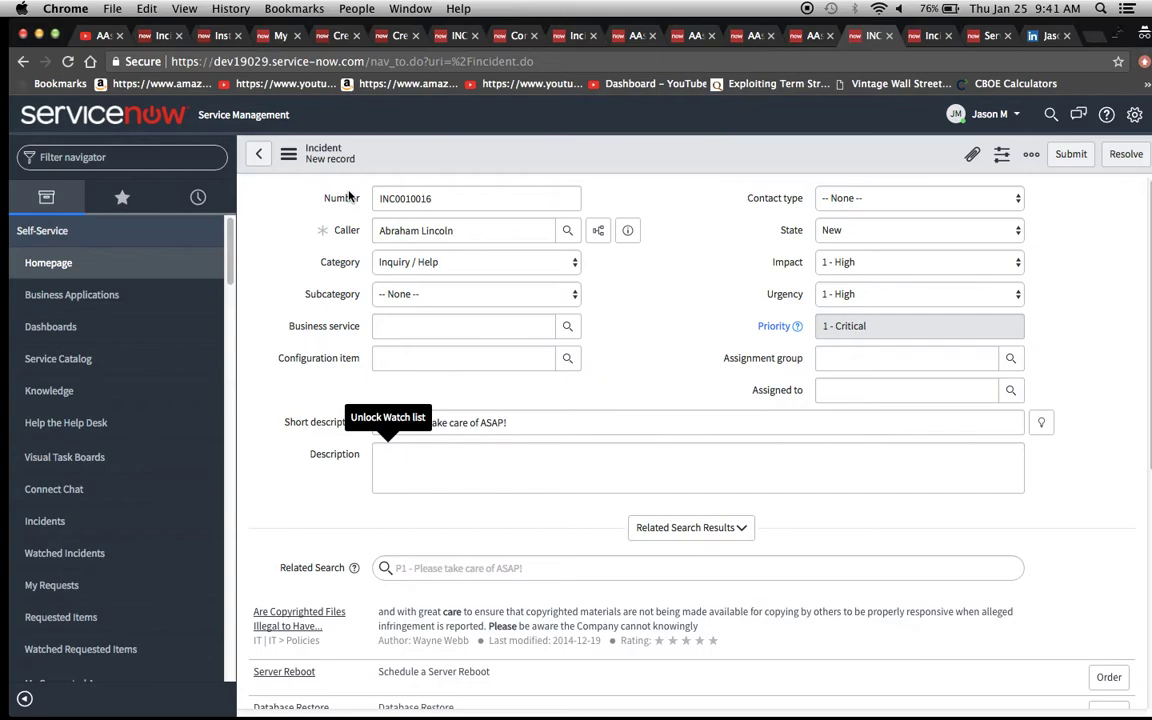
click(290, 157)
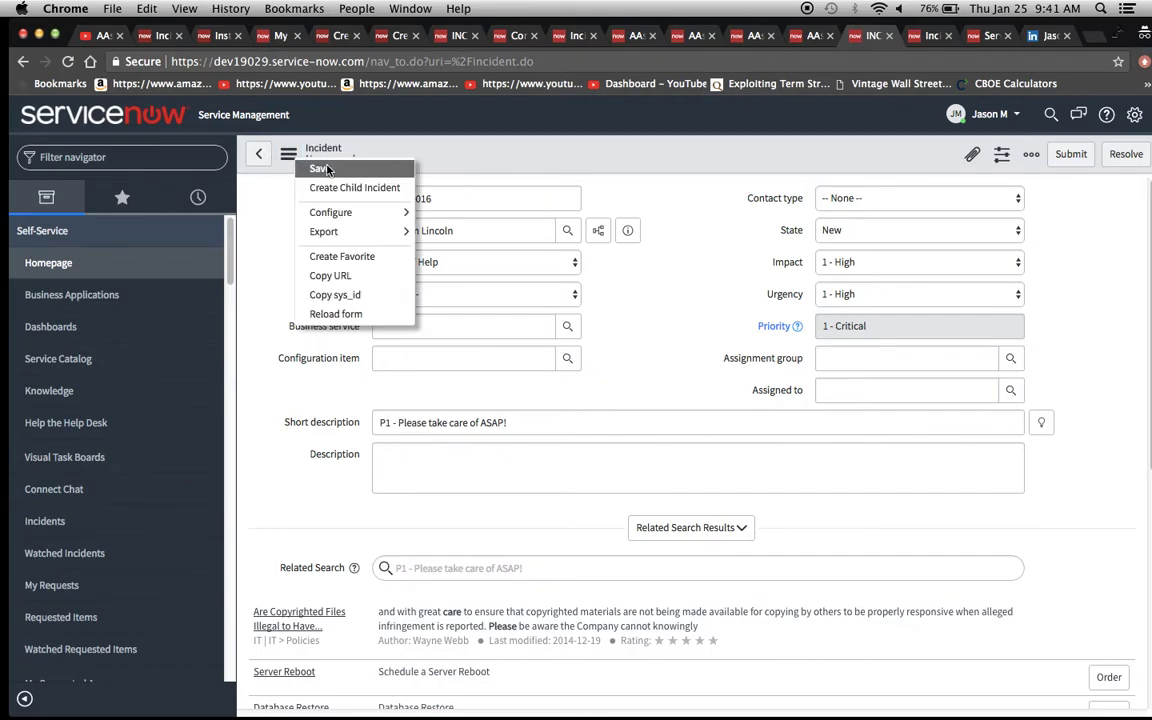
click(322, 169)
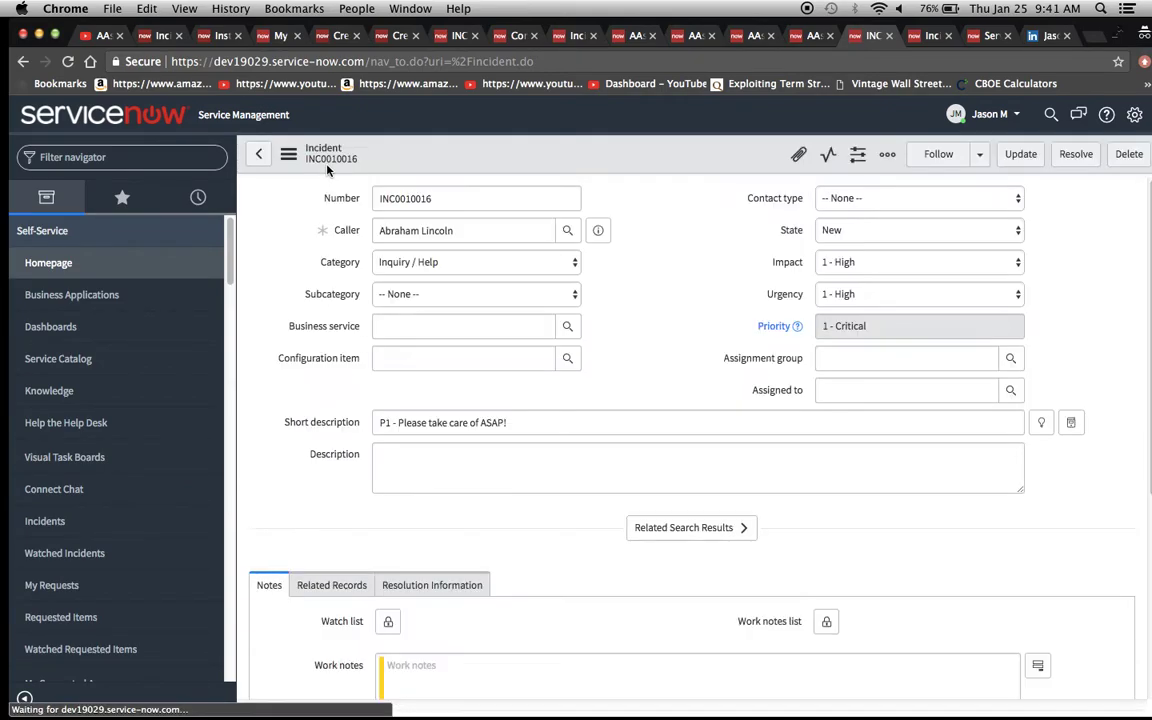
scroll(342, 375, down, 2)
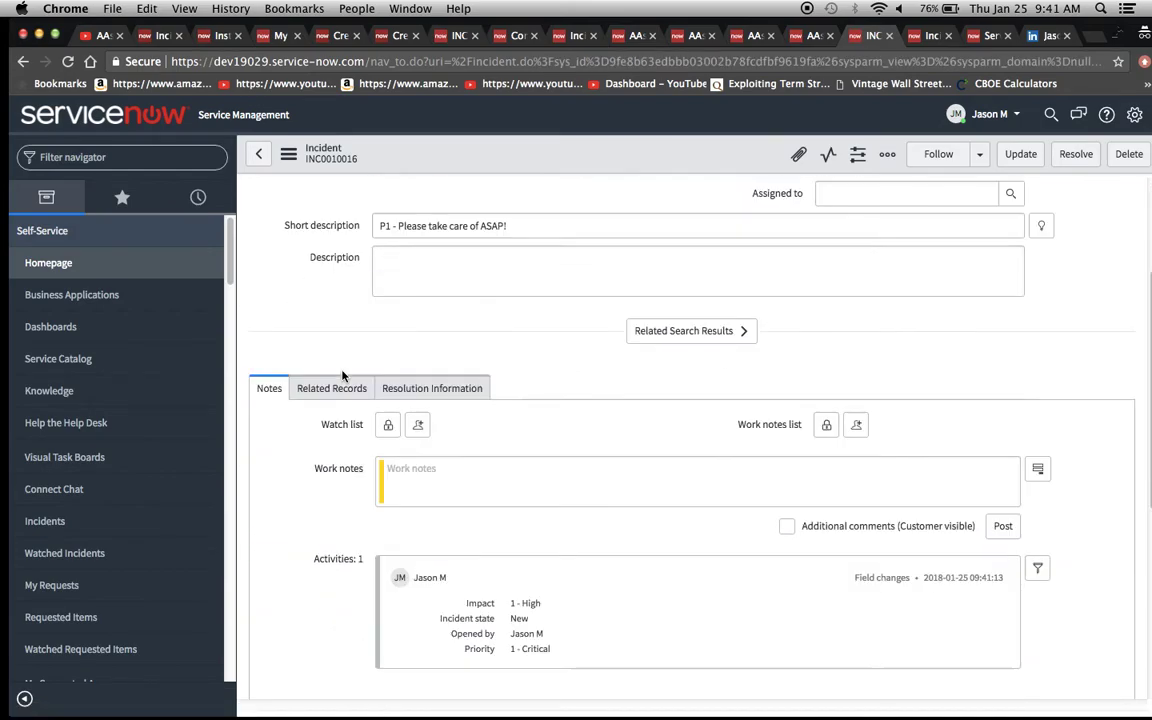
scroll(342, 375, down, 3)
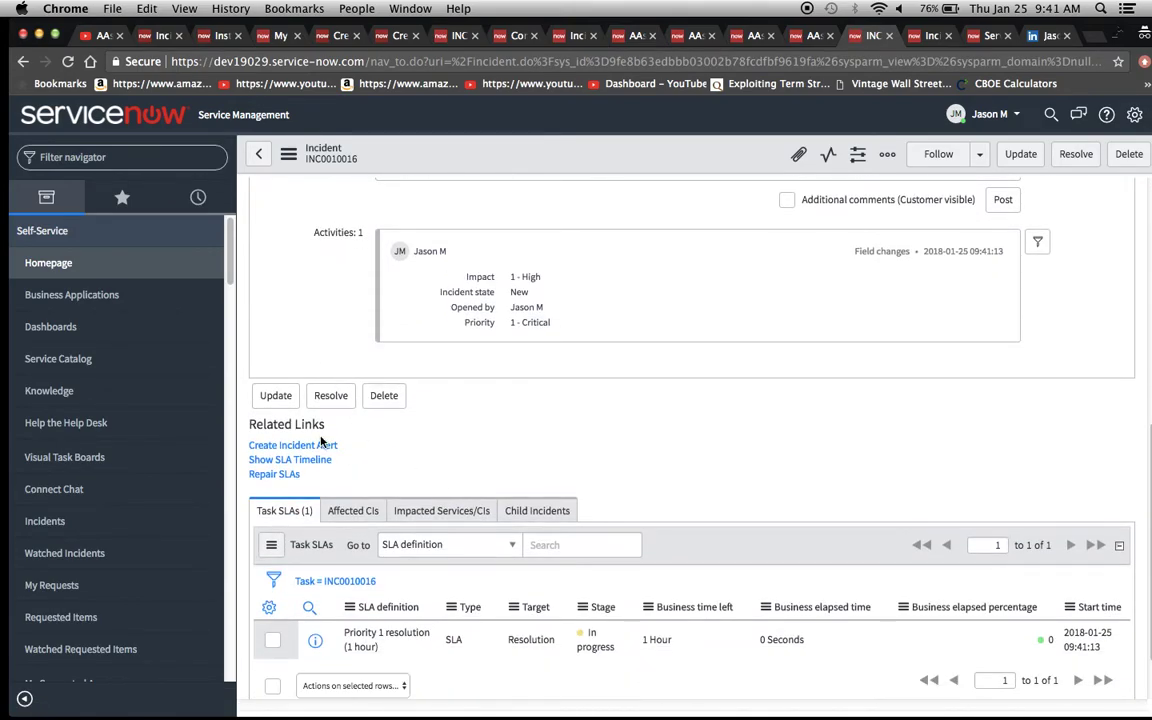
click(321, 445)
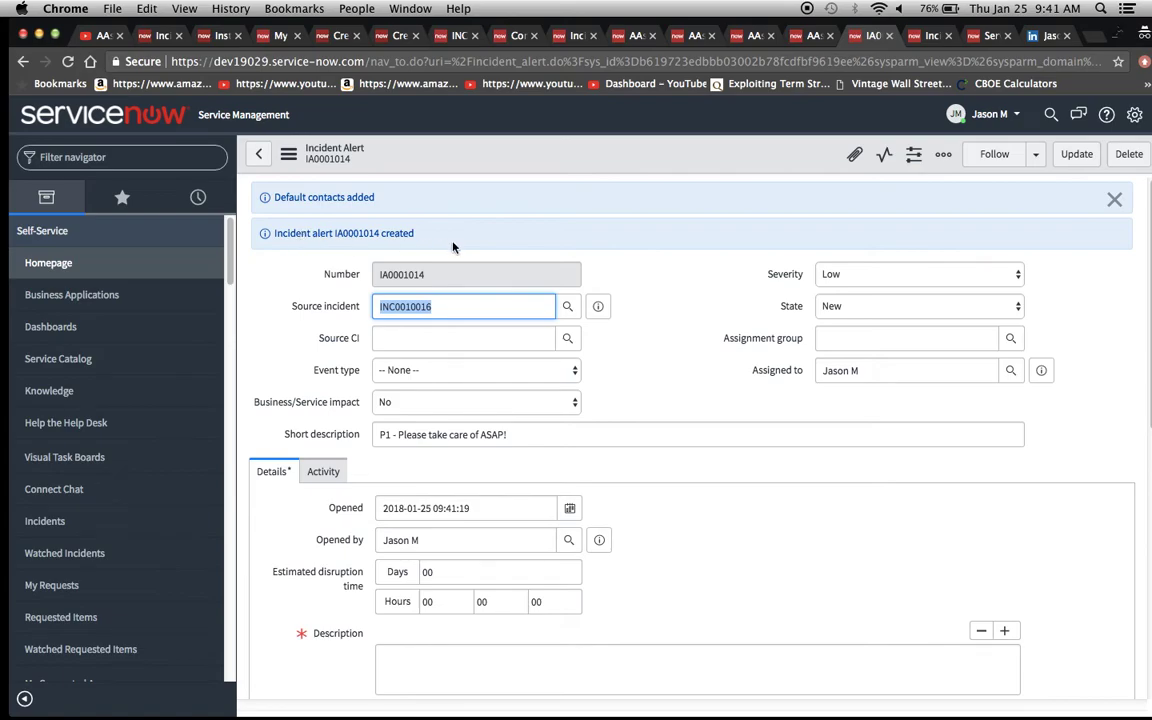
Examine the new alert's user contacts and compare them with the override conditions of the "AAspenNow Team Lead - DO" contact definition
scroll(634, 393, down, 5)
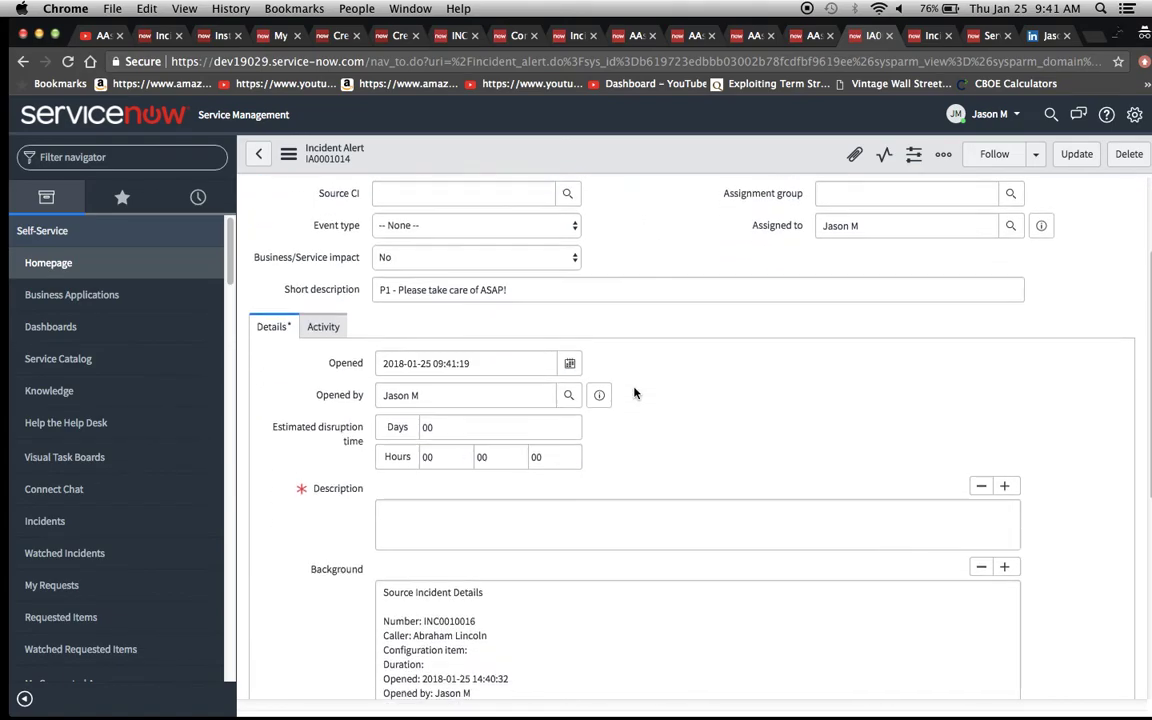
scroll(592, 390, down, 2)
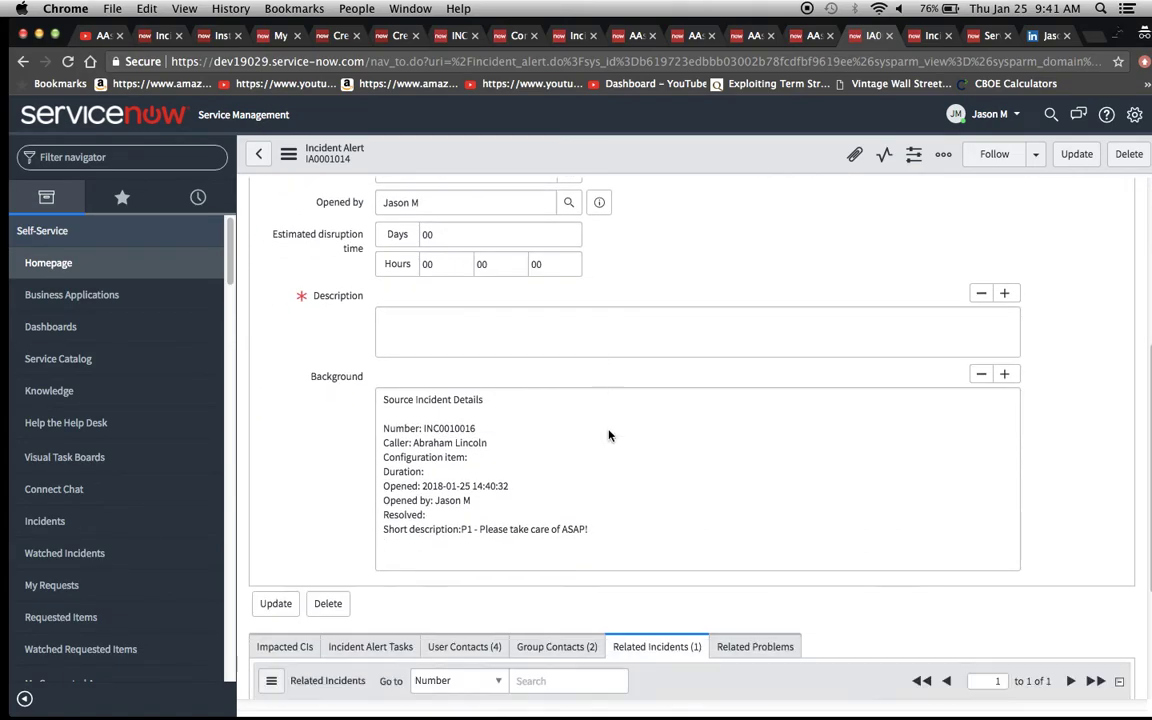
click(455, 584)
scroll(563, 567, down, 2)
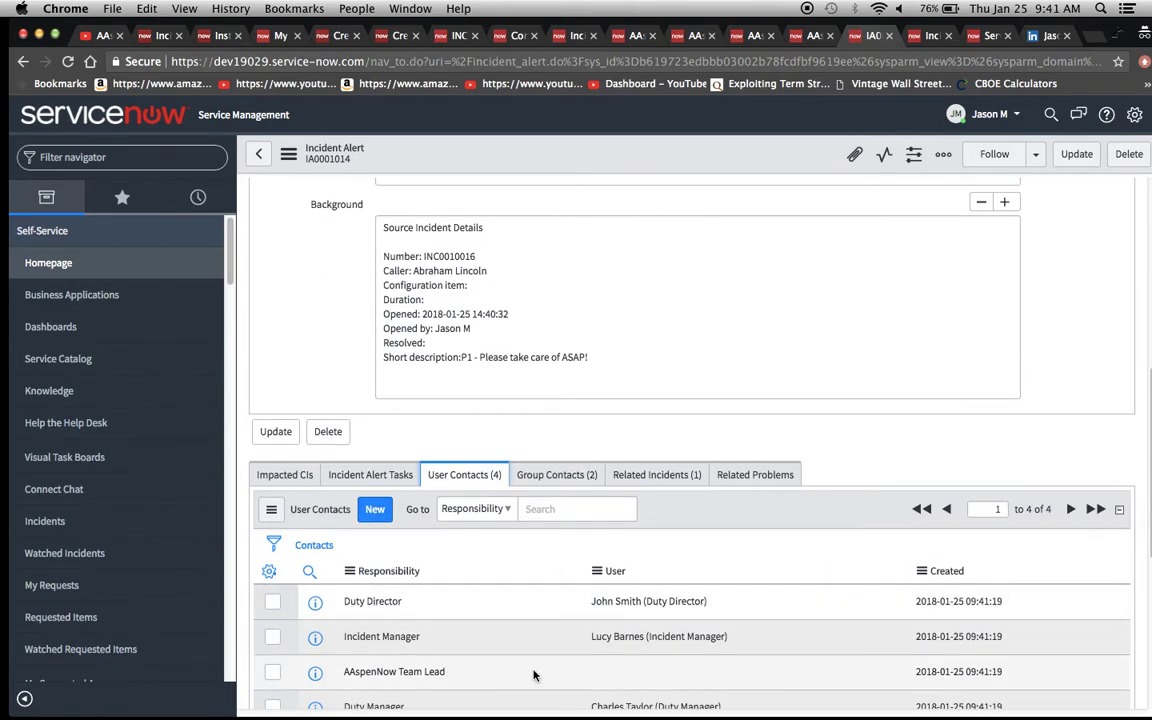
scroll(533, 675, down, 2)
scroll(533, 675, up, 6)
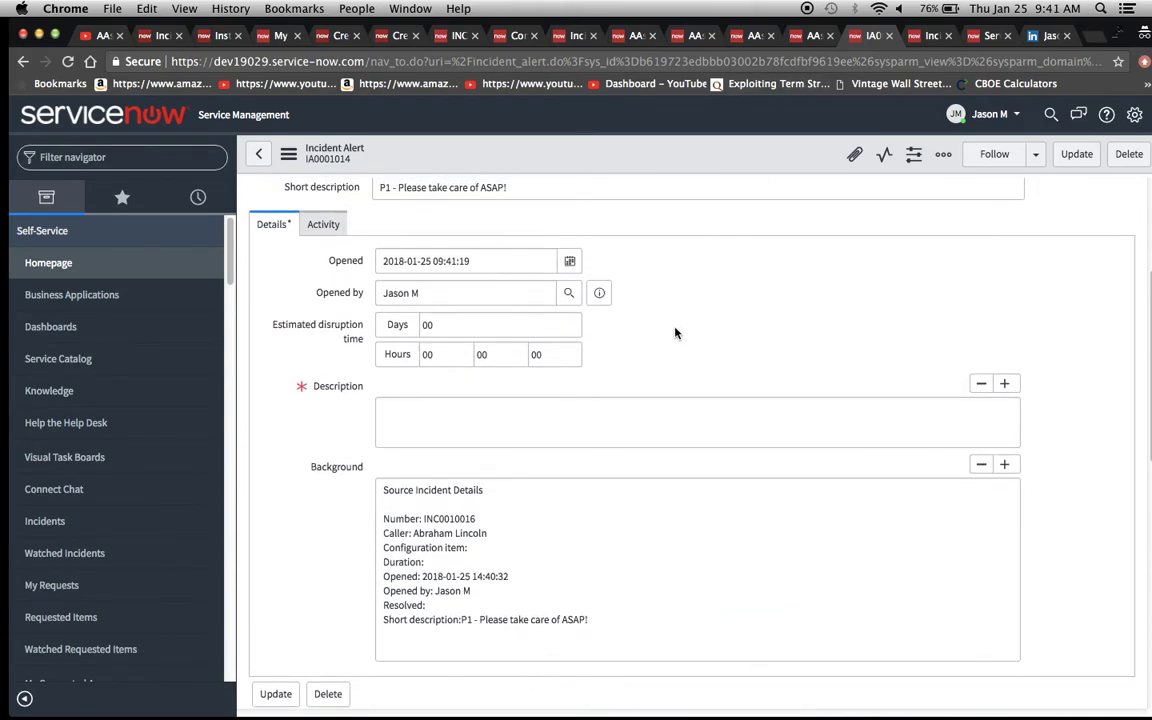
scroll(662, 478, down, 6)
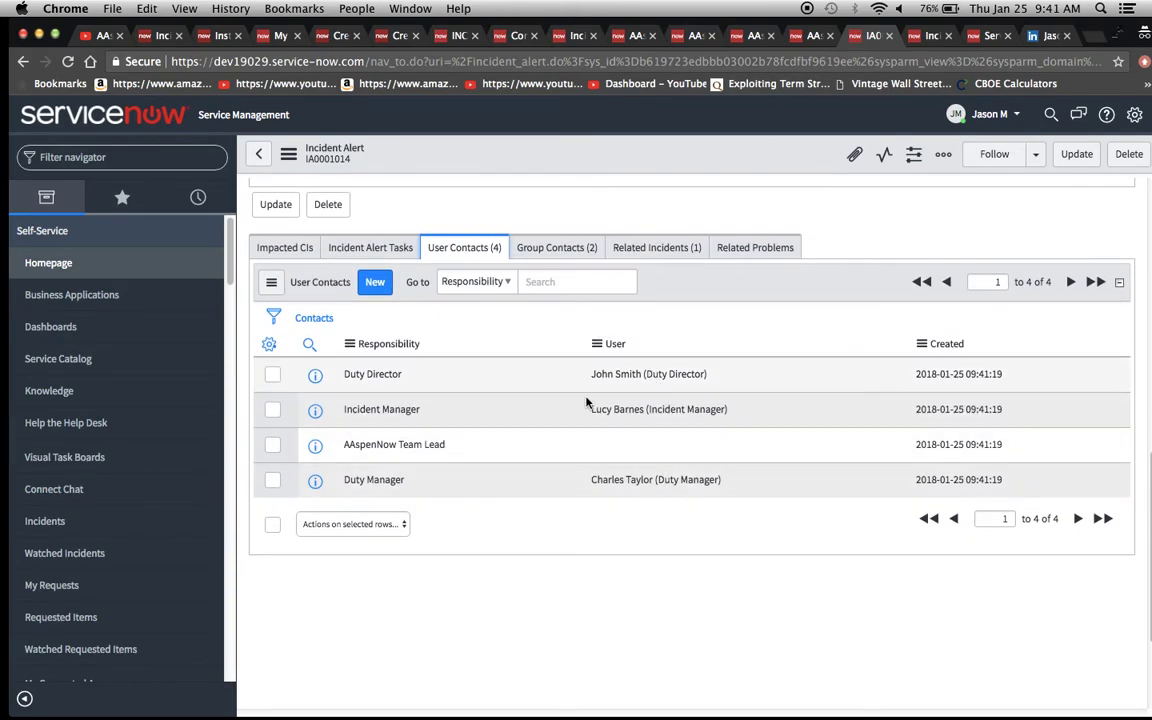
scroll(676, 444, up, 10)
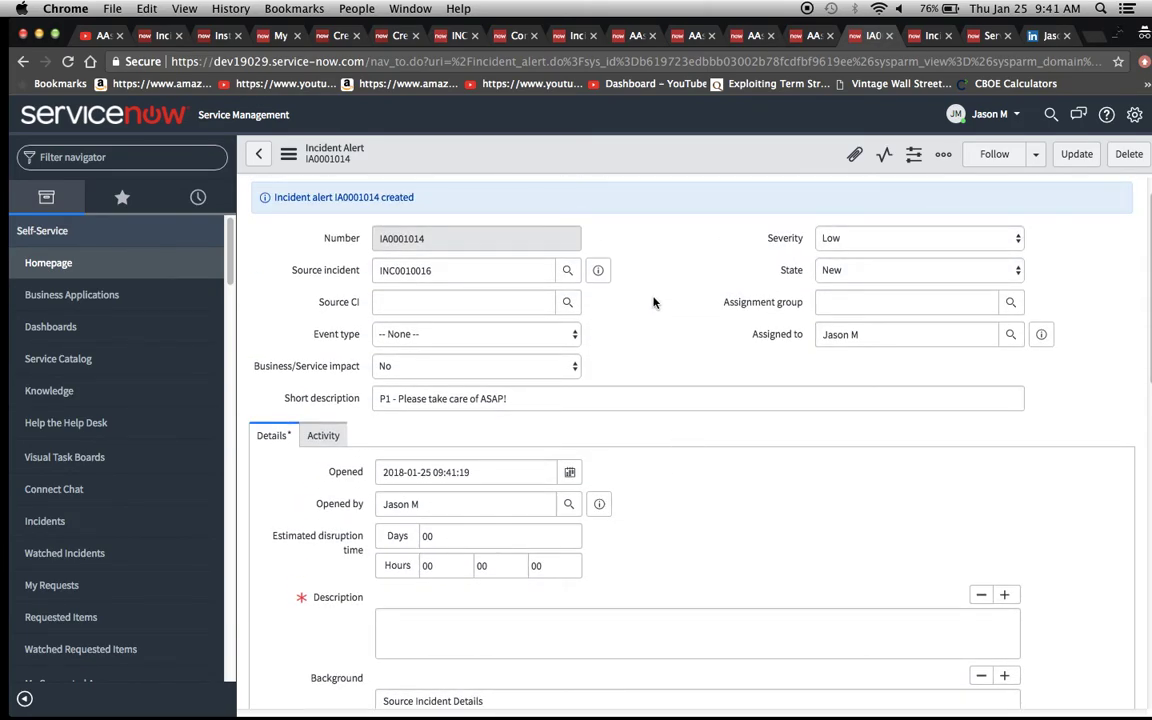
click(812, 36)
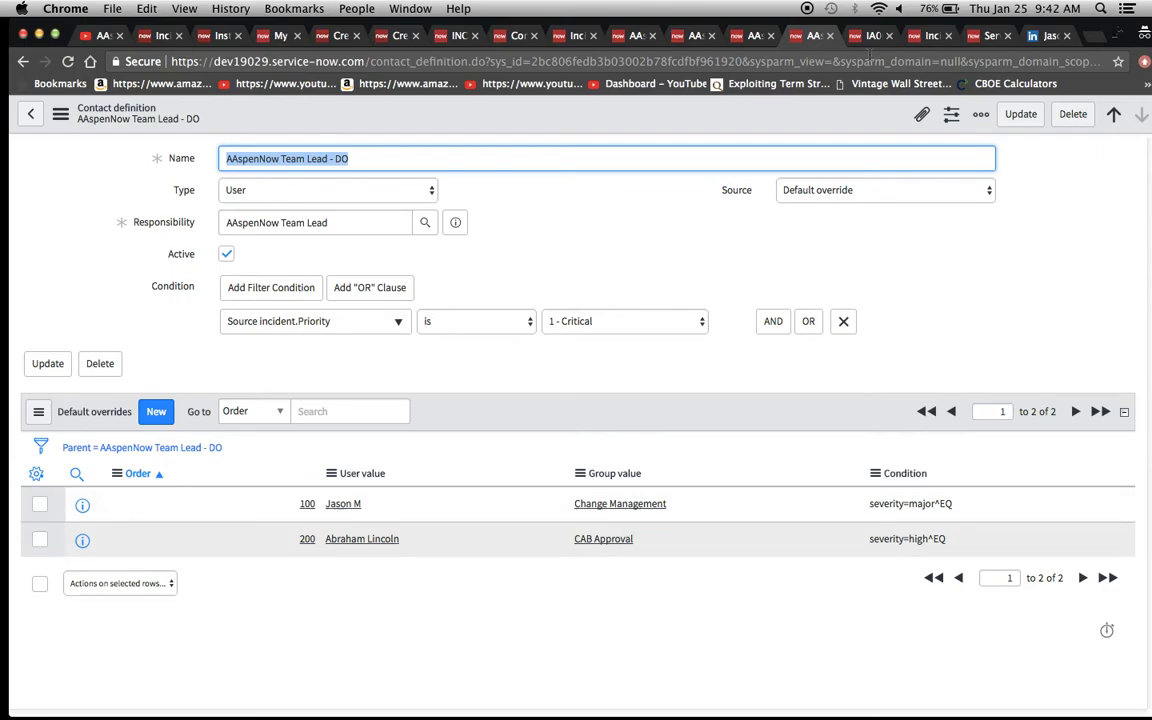
click(866, 37)
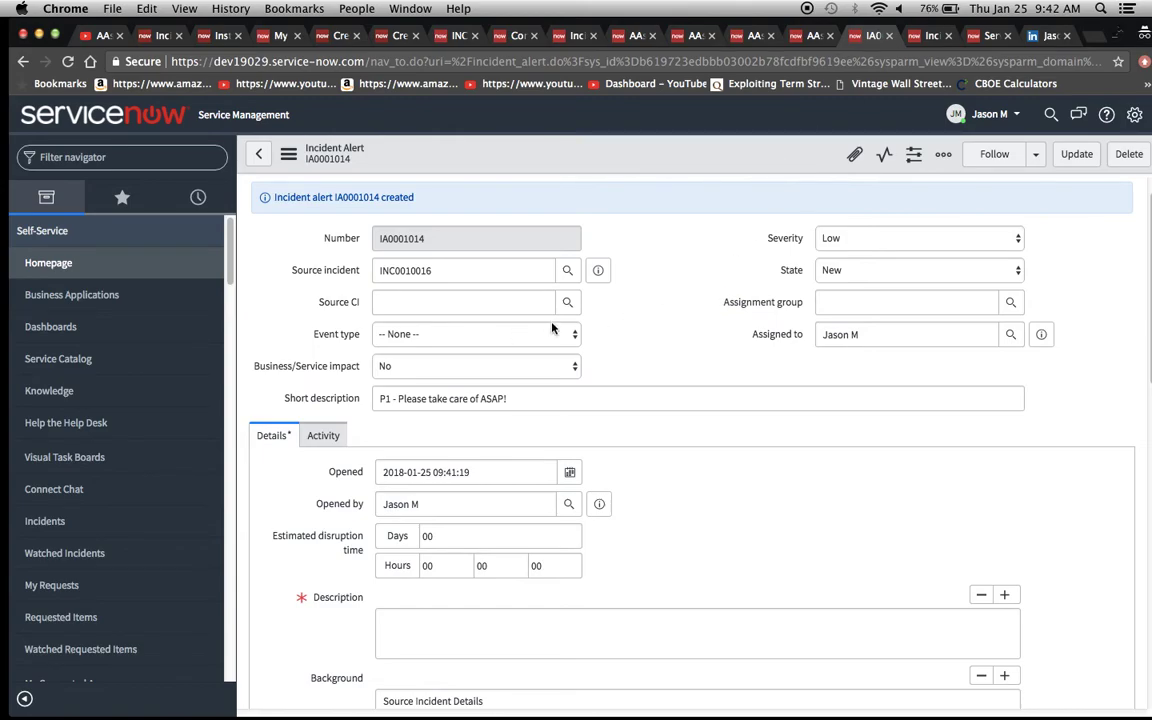
Set the incident alert's severity to Major, enter "Test." as its description, and save the record
click(900, 240)
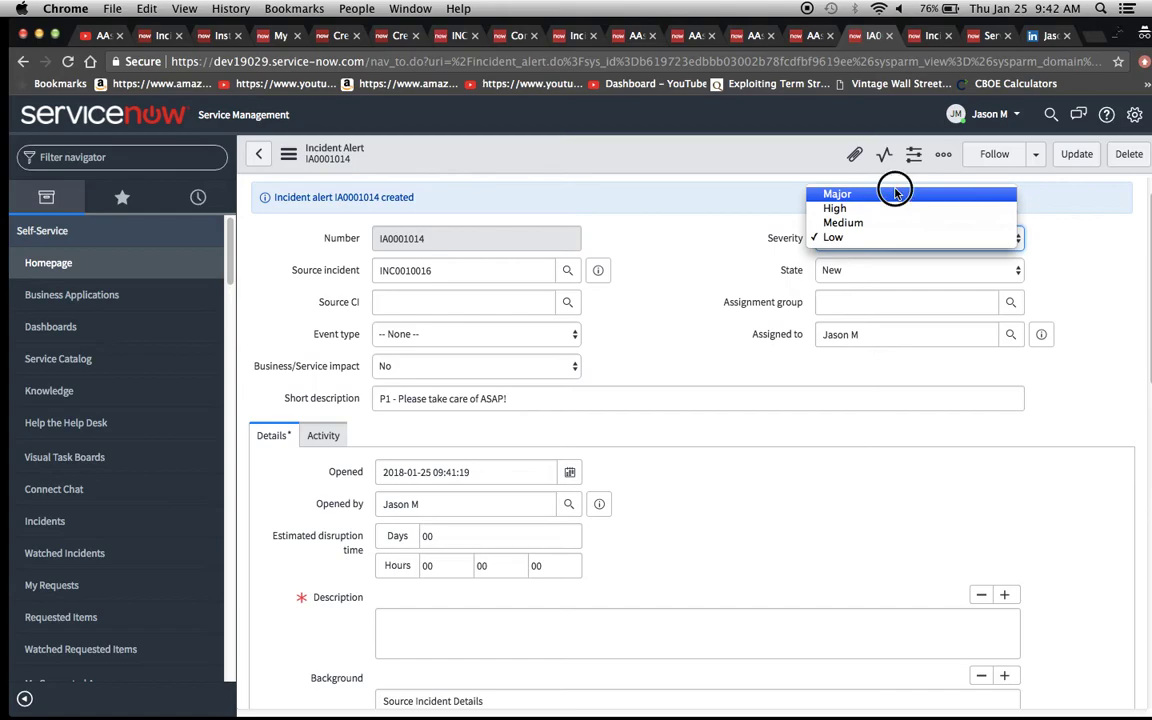
click(892, 185)
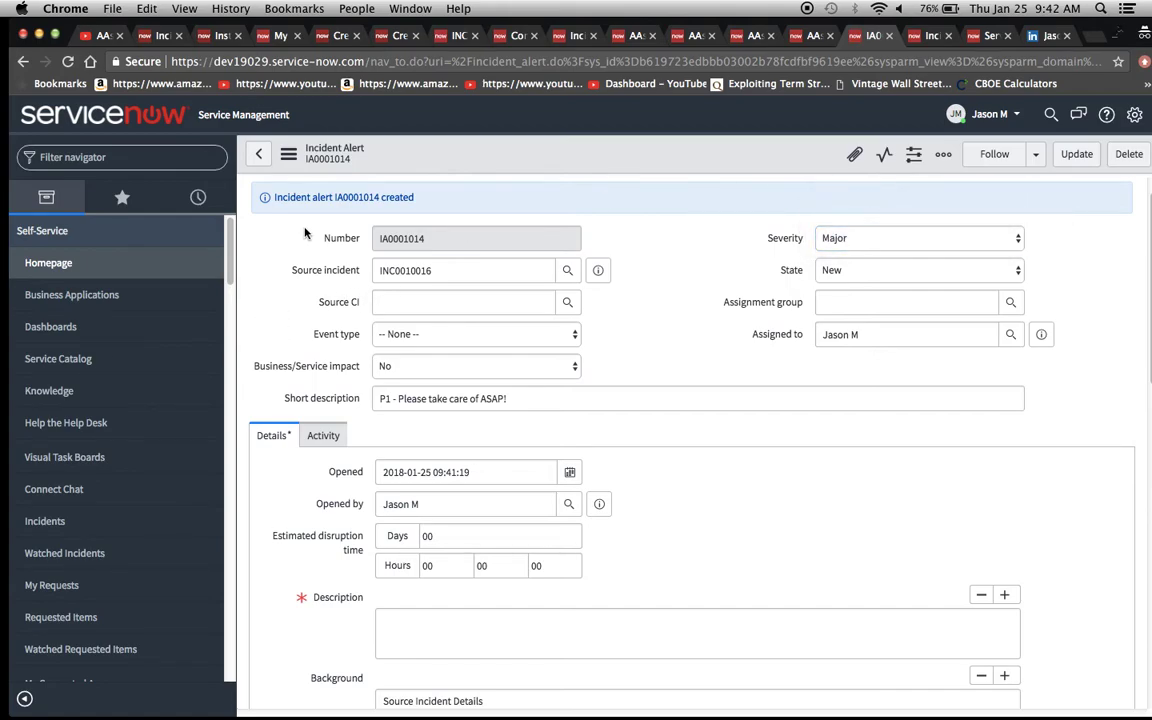
scroll(336, 443, down, 5)
click(428, 386)
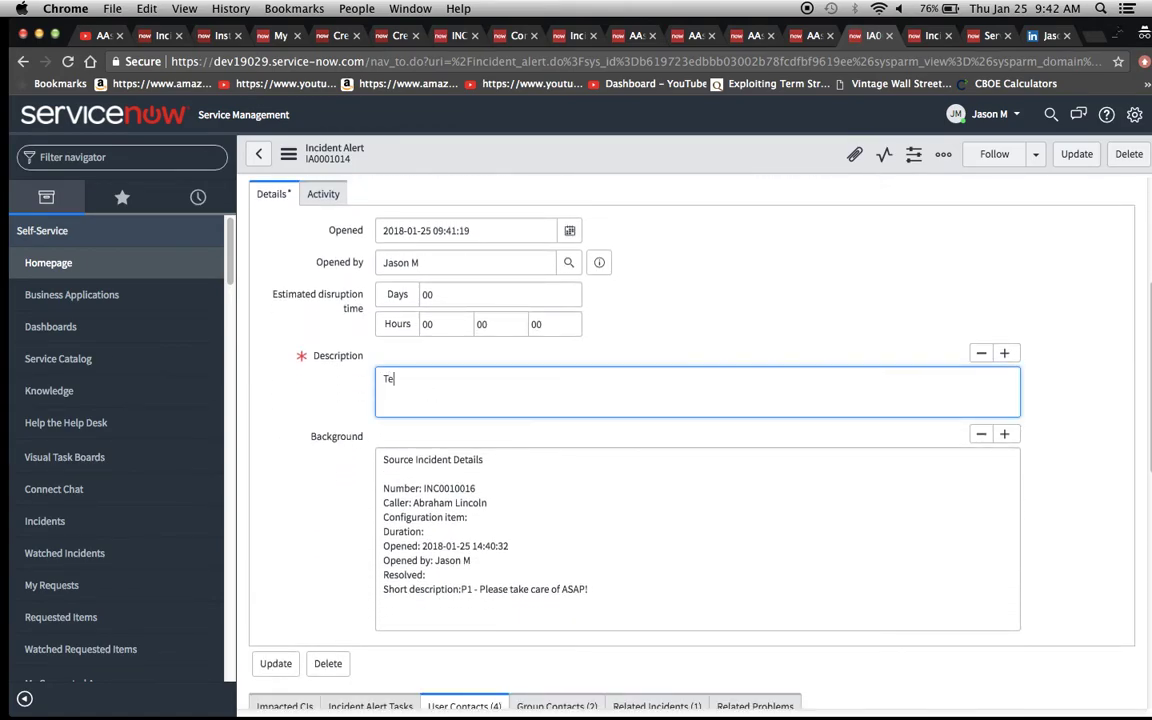
scroll(690, 400, up, 5)
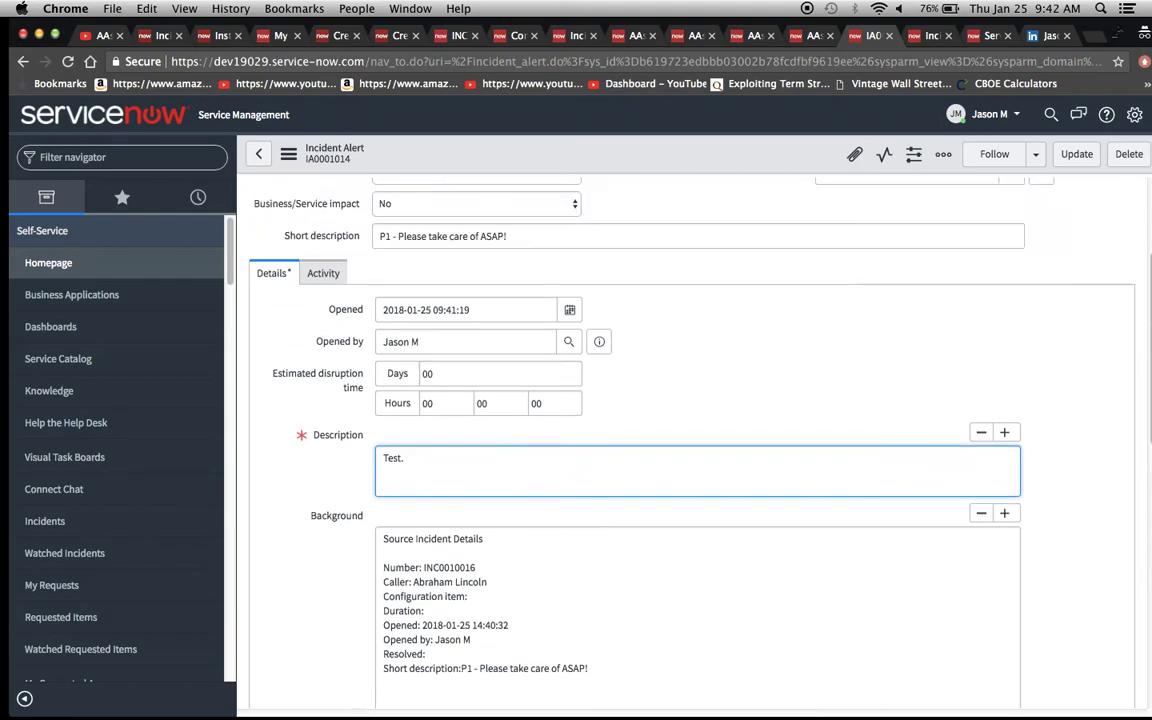
click(288, 153)
click(309, 167)
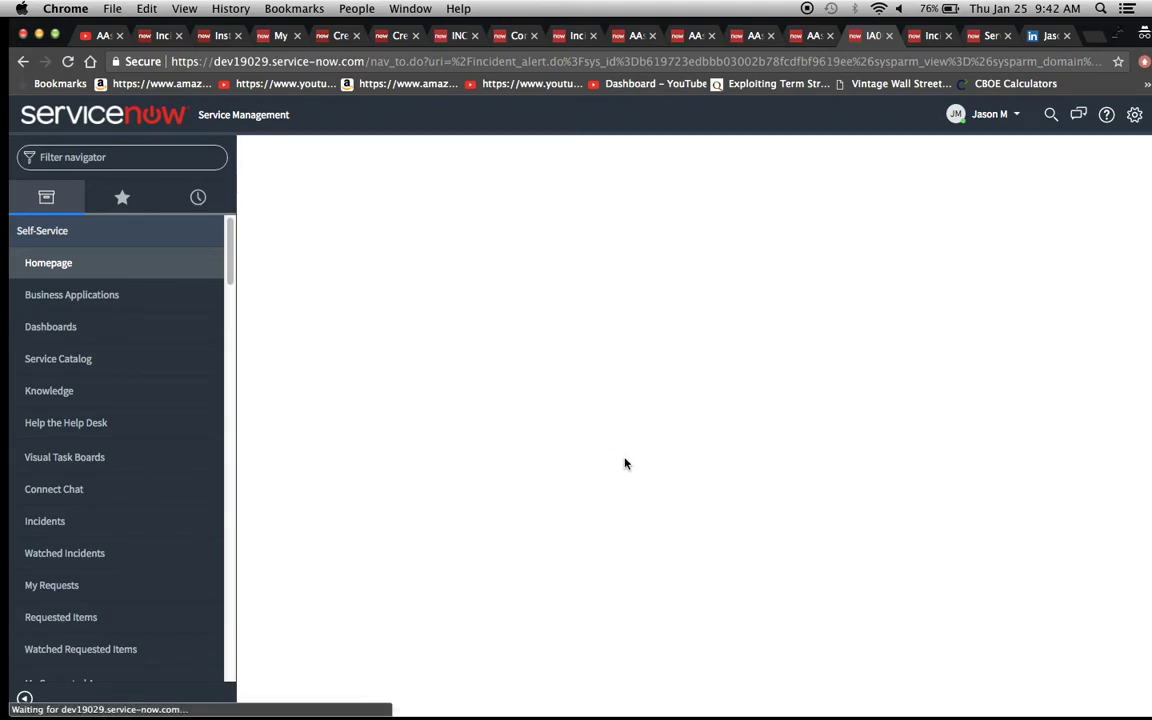
Check the AAspenNow Team Lead user contact on the saved alert against the default override conditions, and return to the alert's severity
scroll(625, 463, down, 10)
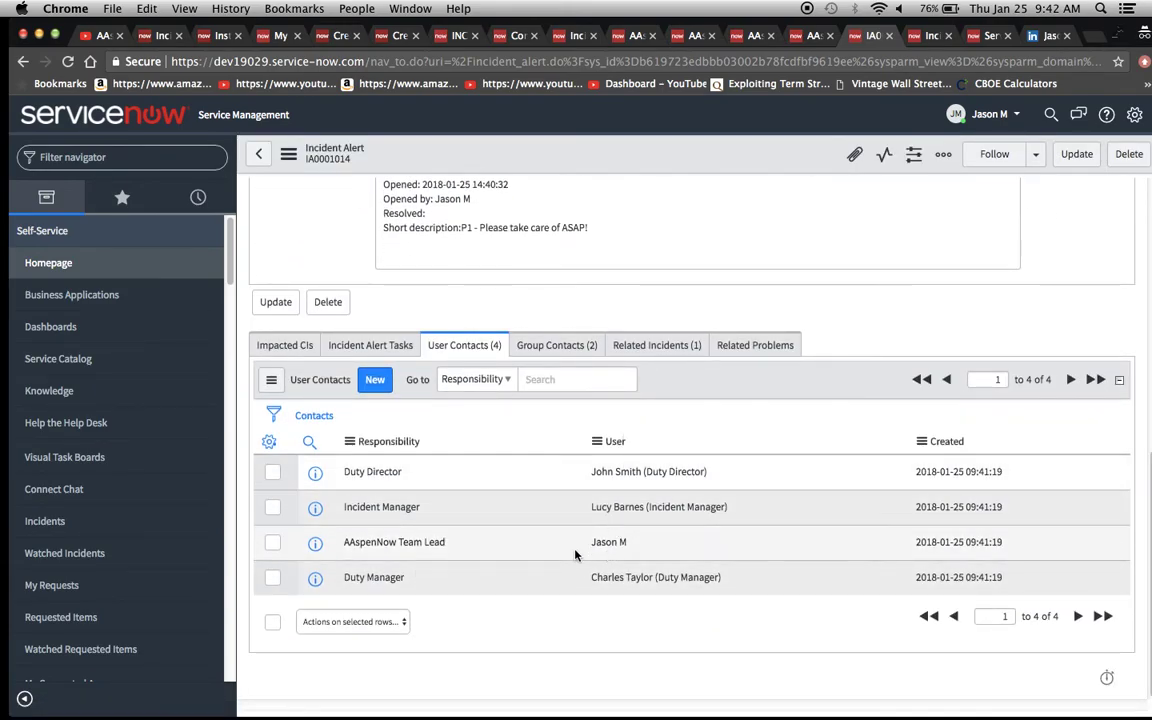
click(808, 35)
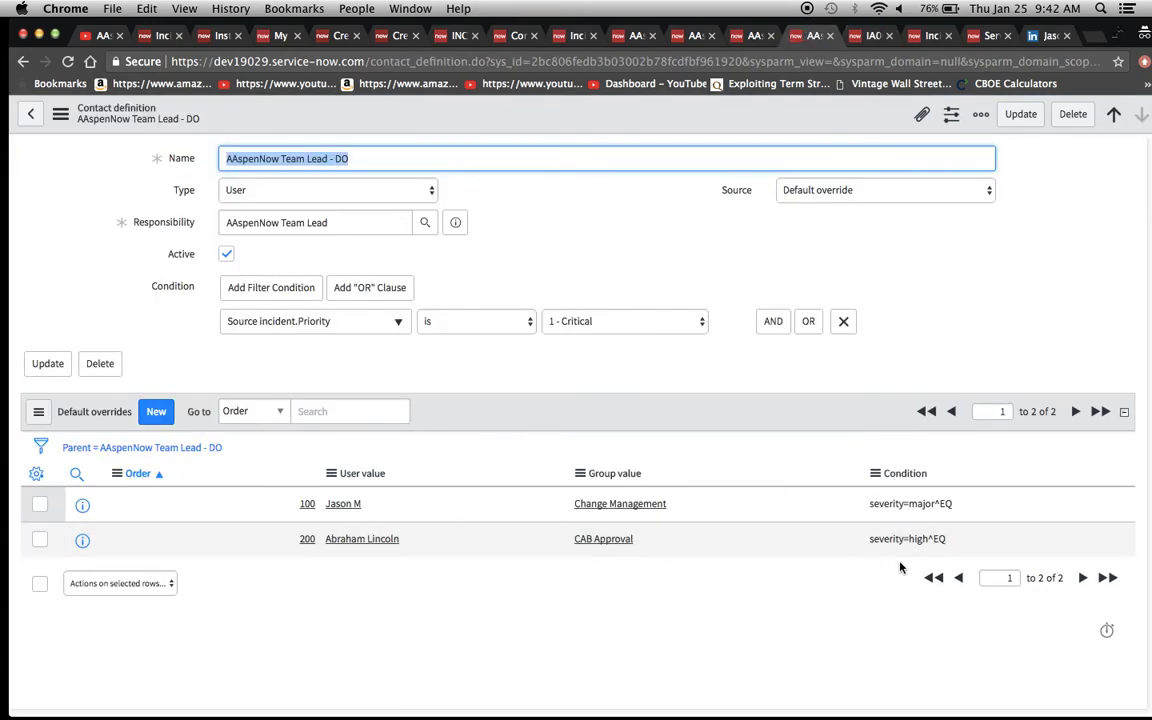
click(866, 36)
scroll(780, 250, up, 10)
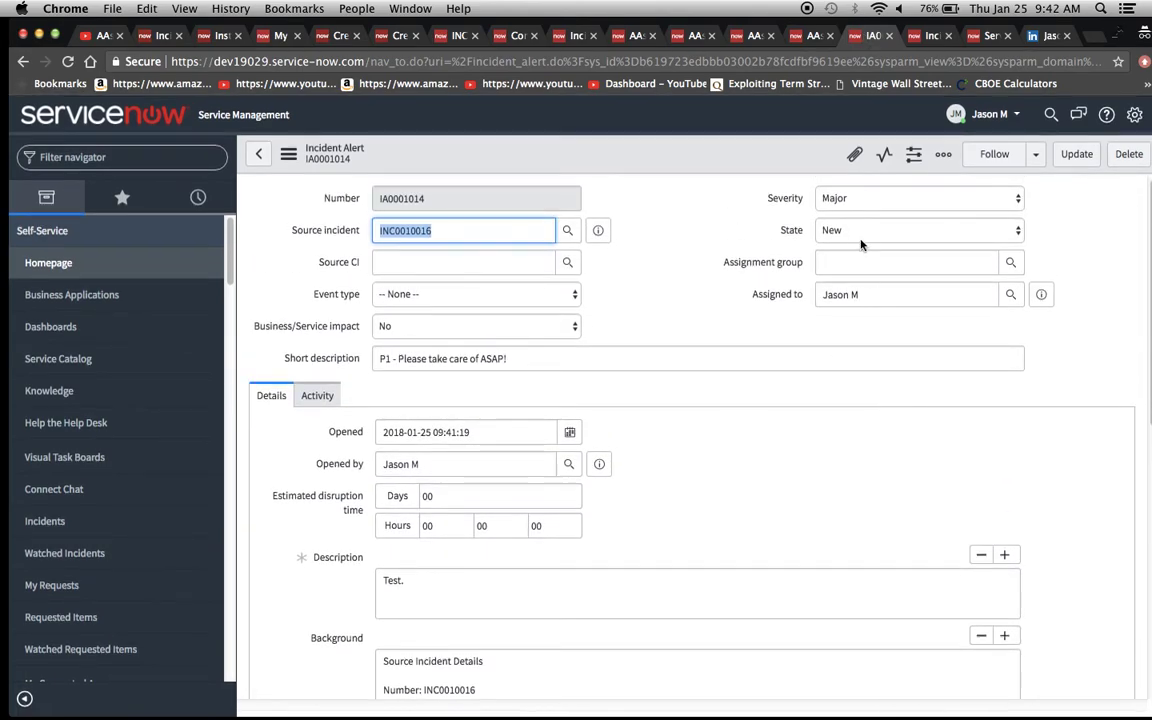
Change the incident alert's severity to High and save the record
click(861, 233)
click(879, 198)
click(881, 199)
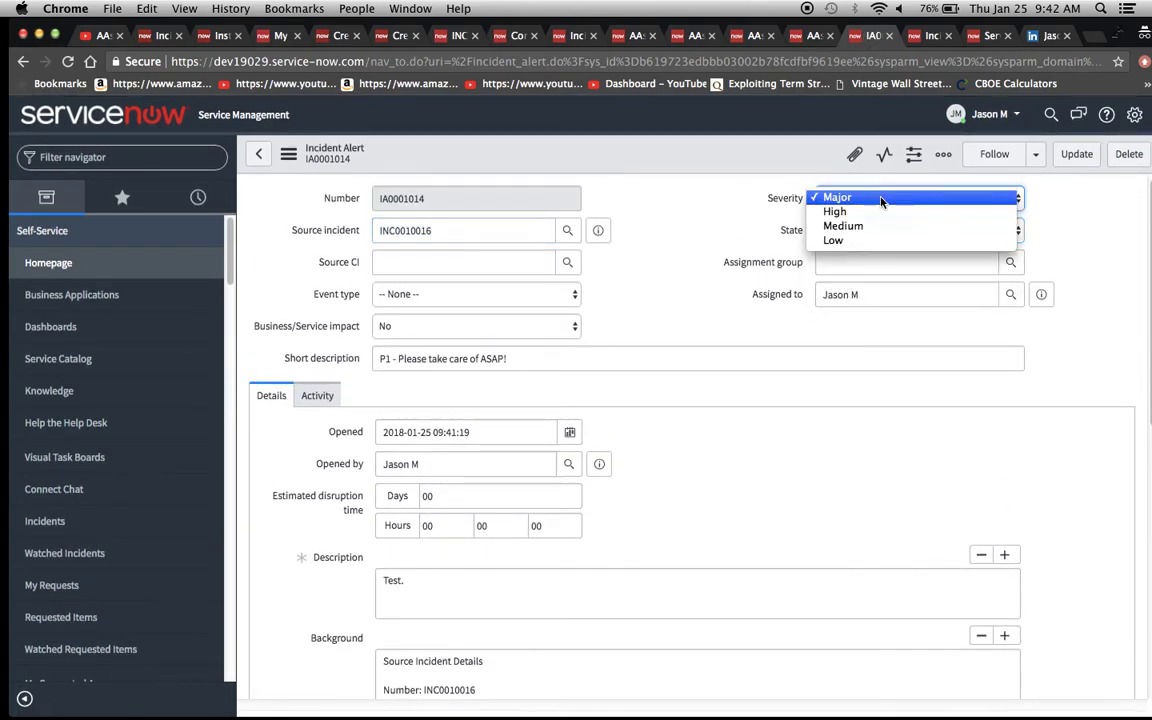
click(845, 212)
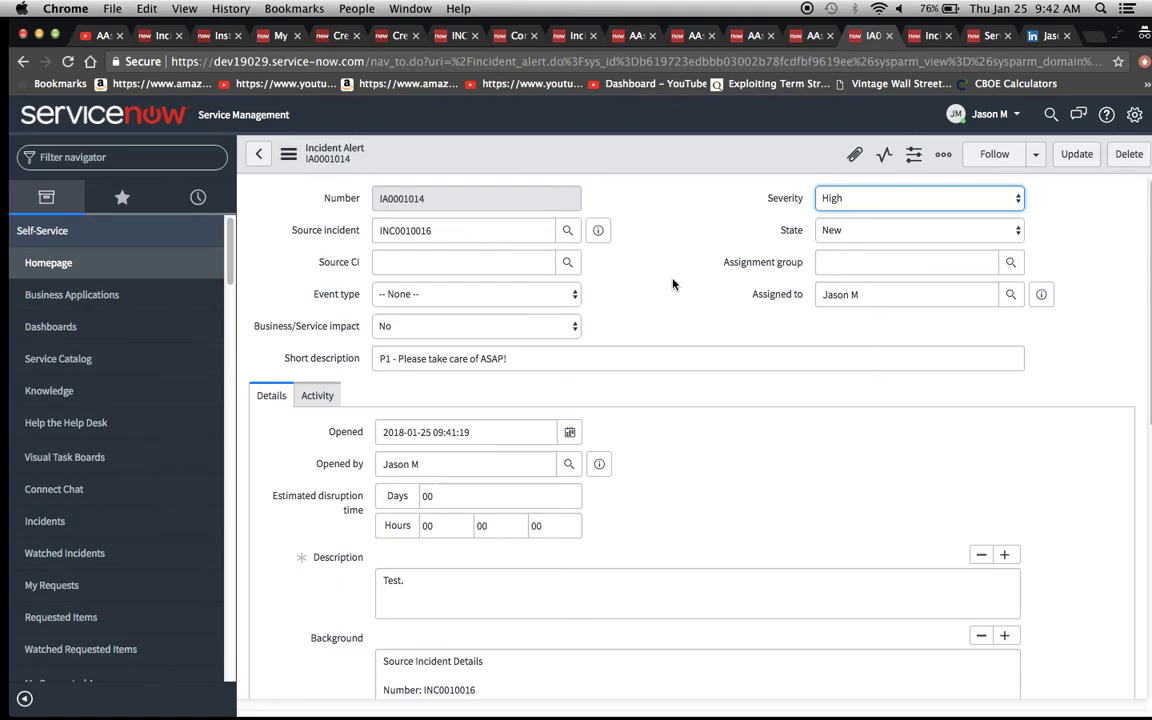
click(289, 157)
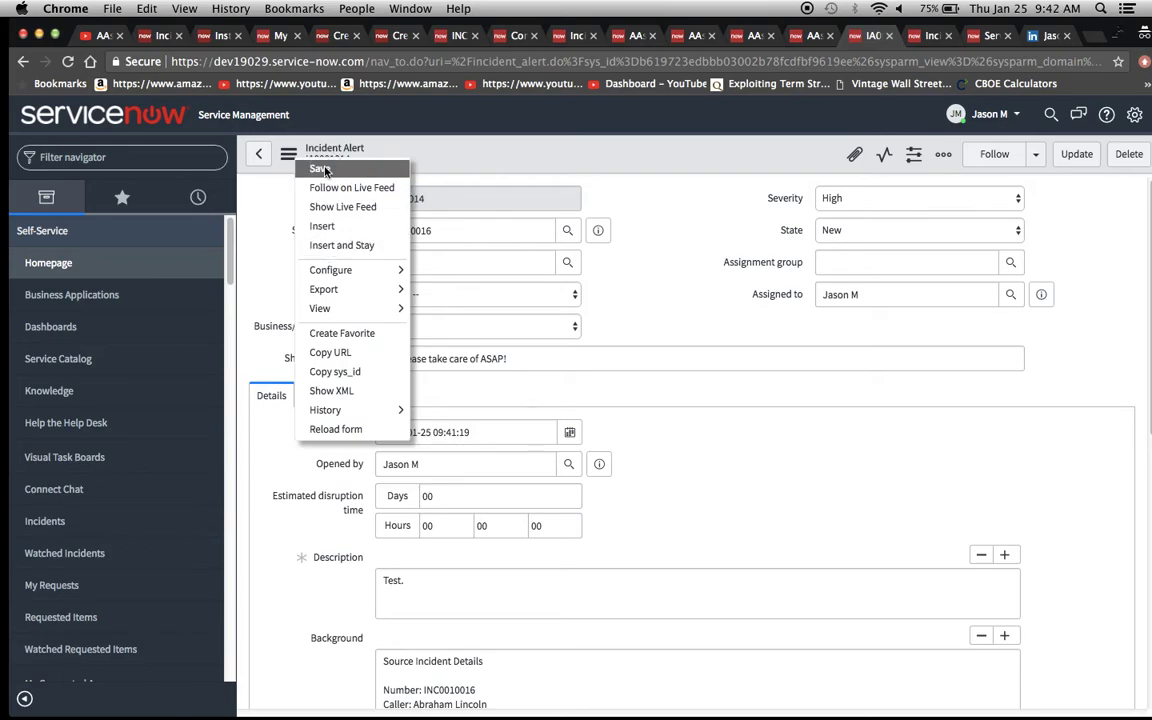
click(321, 169)
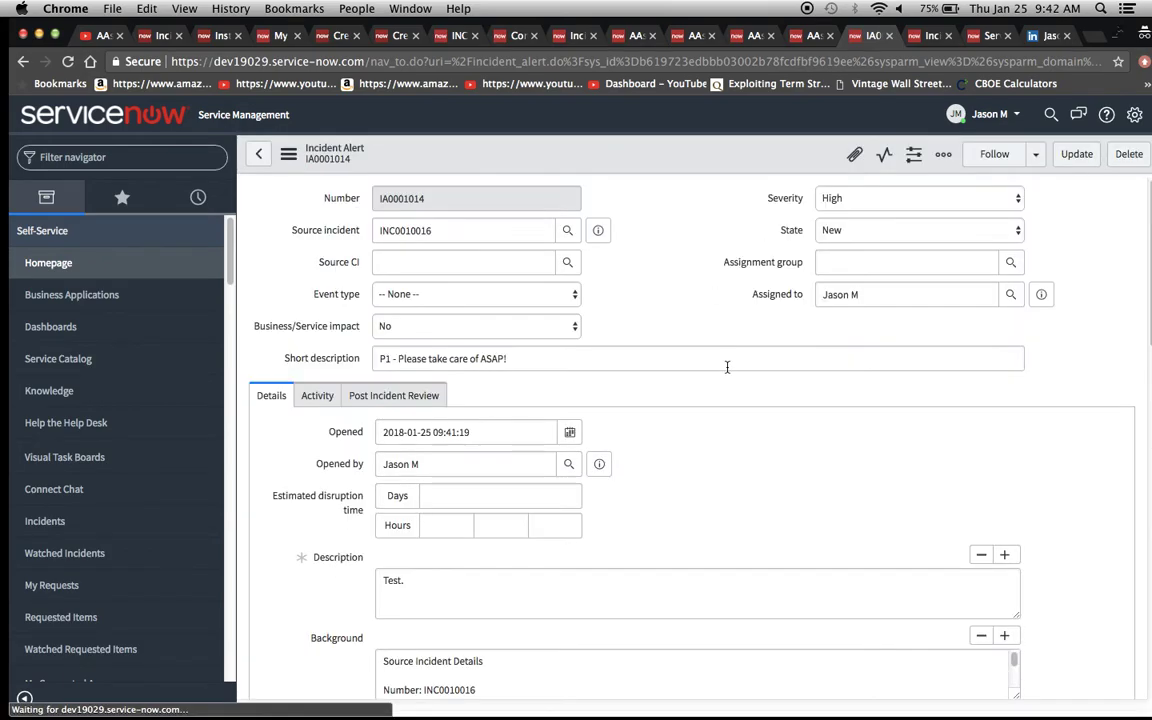
Check the user contacts on the saved incident alert, particularly the AAspenNow Team Lead responsibility, against its severity
scroll(727, 367, down, 10)
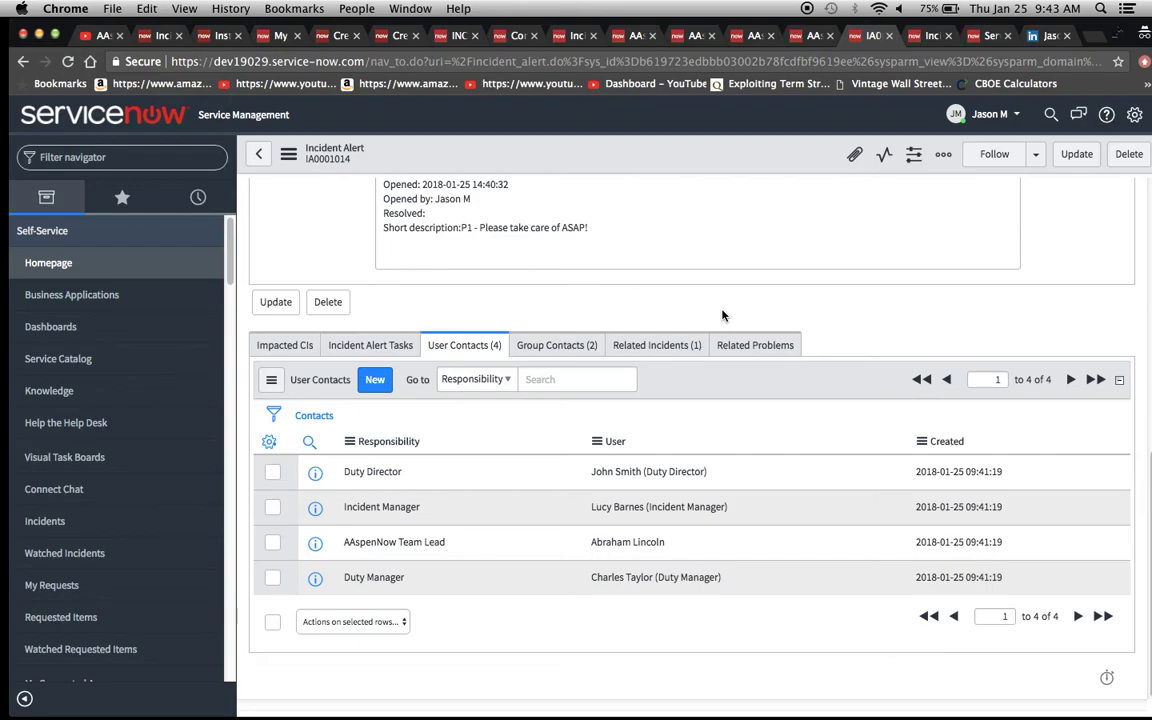
scroll(722, 316, up, 3)
scroll(722, 312, up, 10)
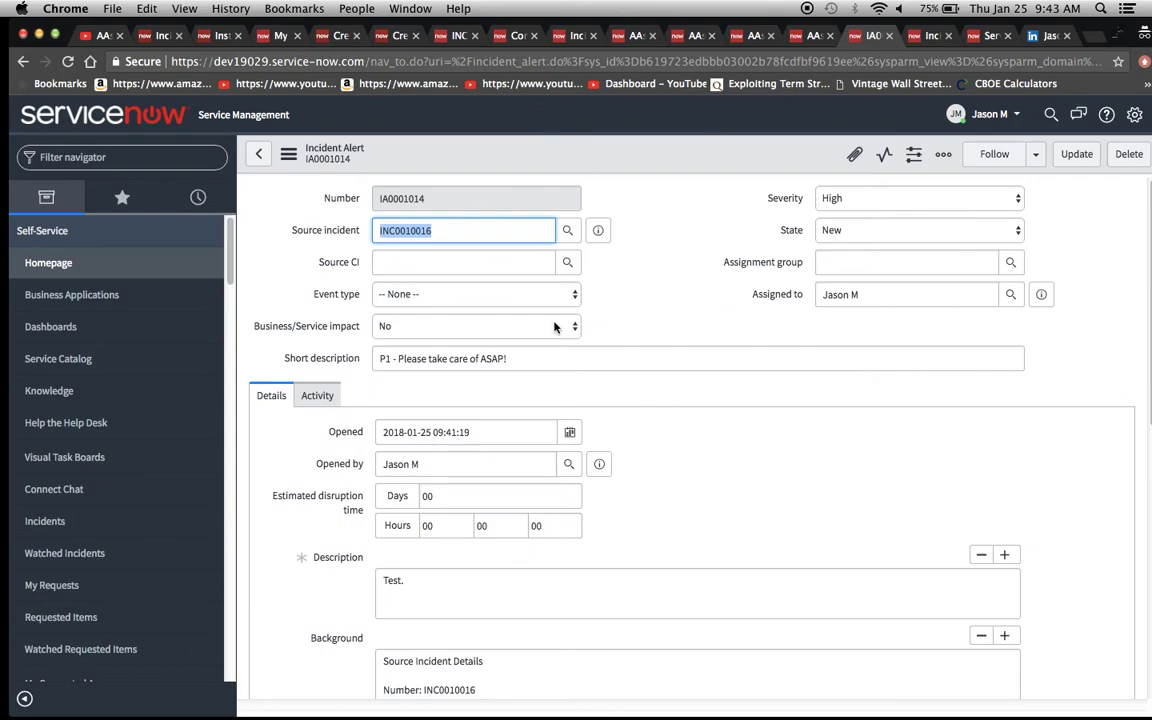
scroll(617, 558, down, 10)
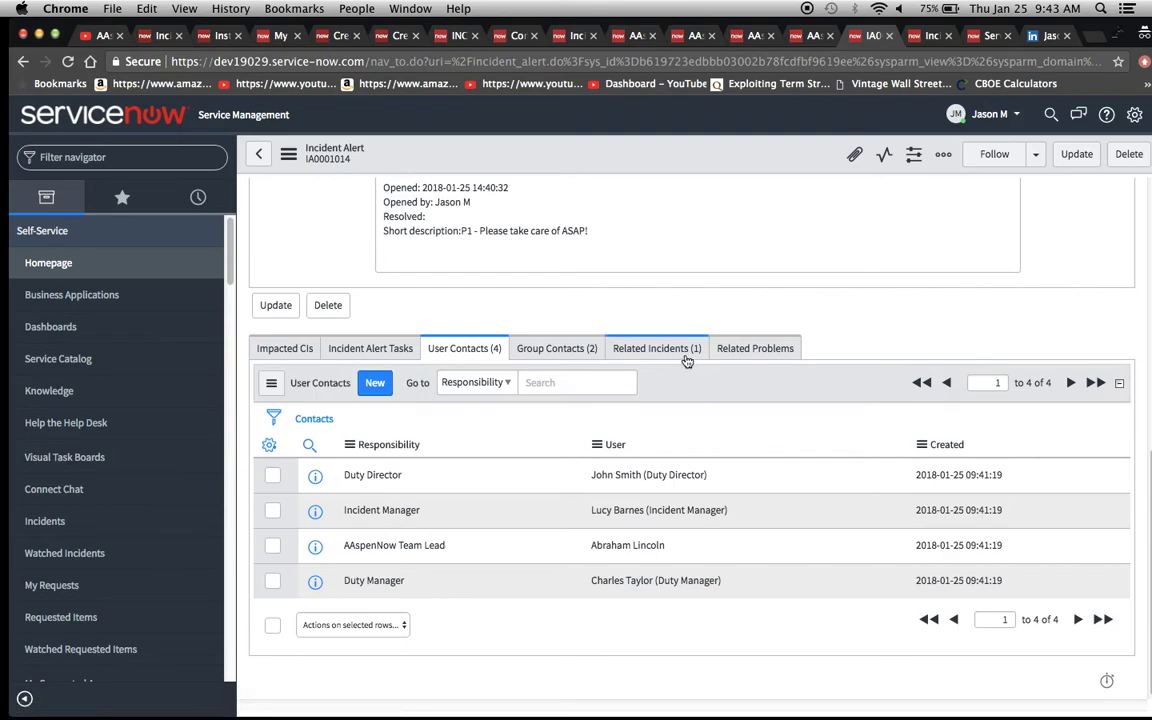
Review the product documentation on creating a contact responsibility and a contact definition, including the field descriptions and default override topic
click(329, 37)
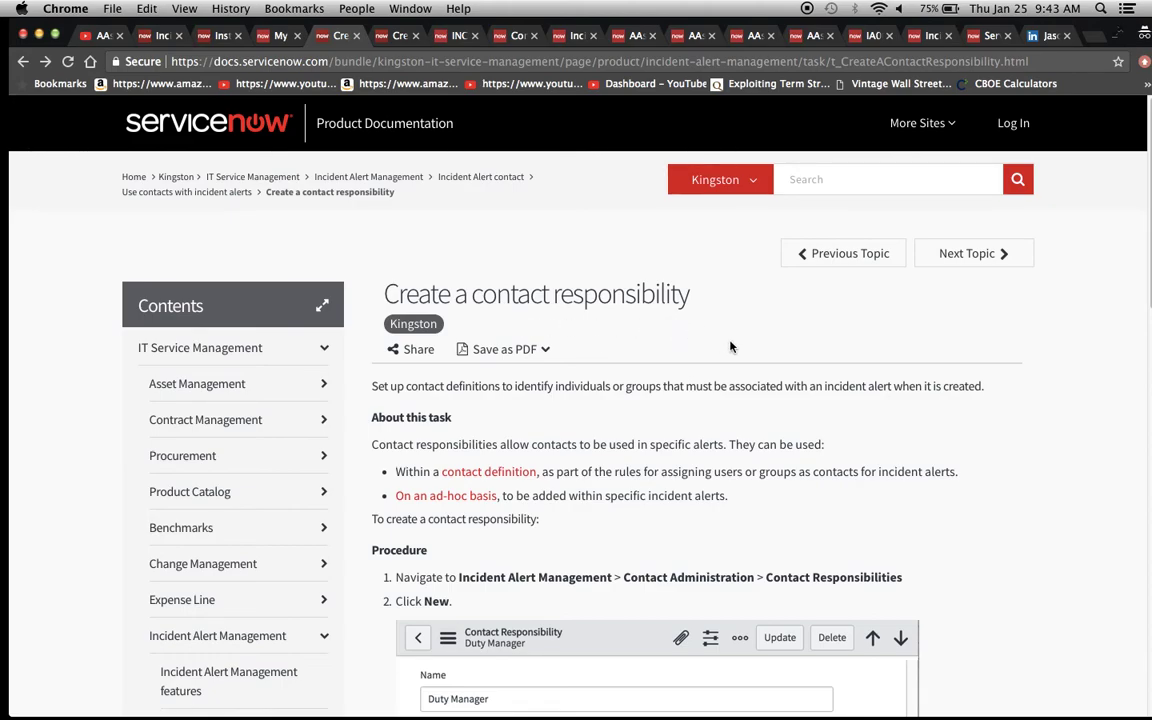
scroll(730, 347, down, 10)
scroll(730, 347, up, 10)
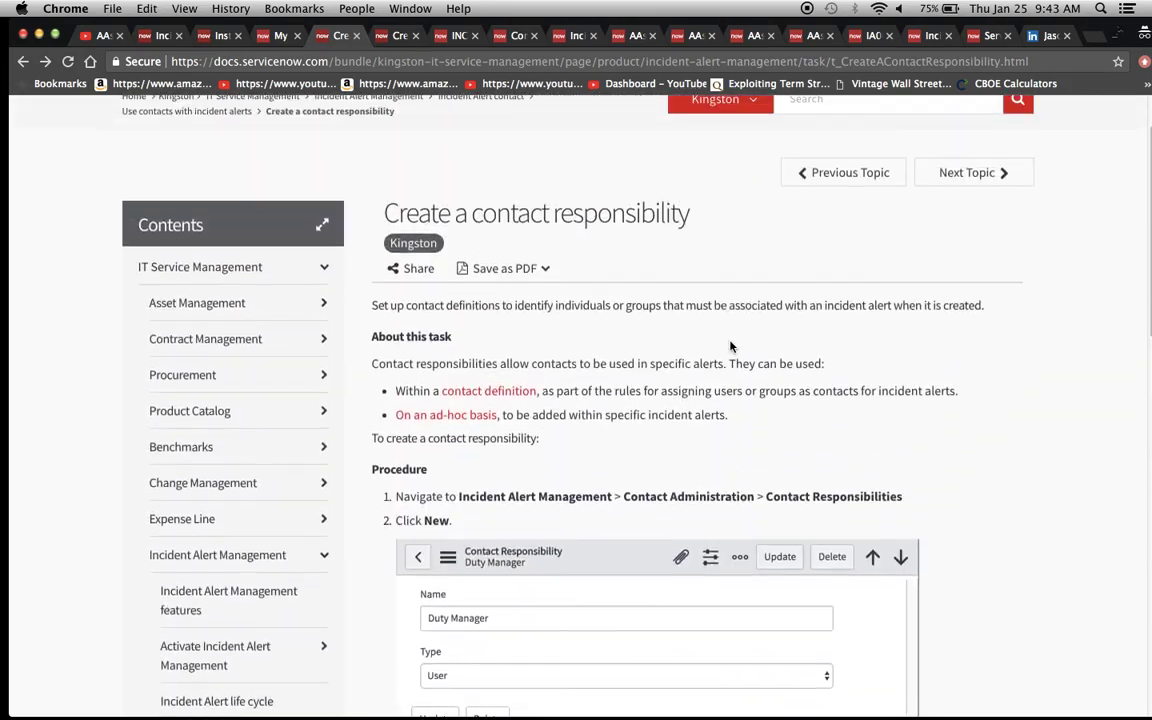
click(398, 36)
scroll(727, 262, up, 15)
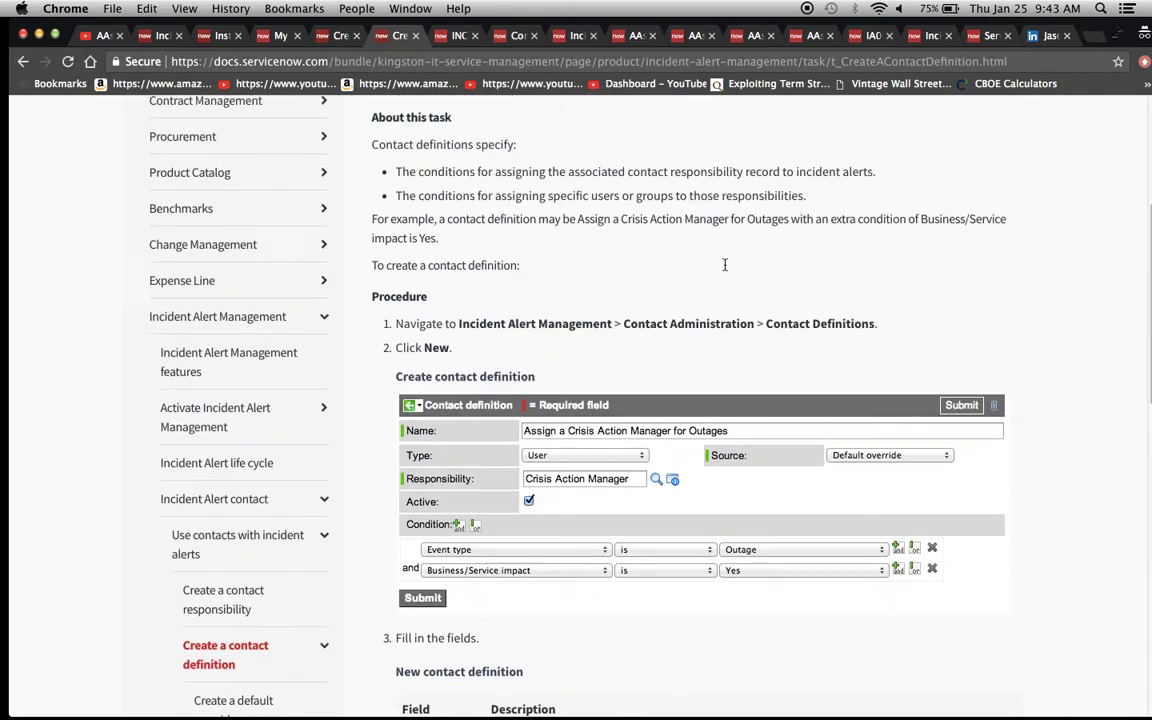
scroll(890, 505, down, 8)
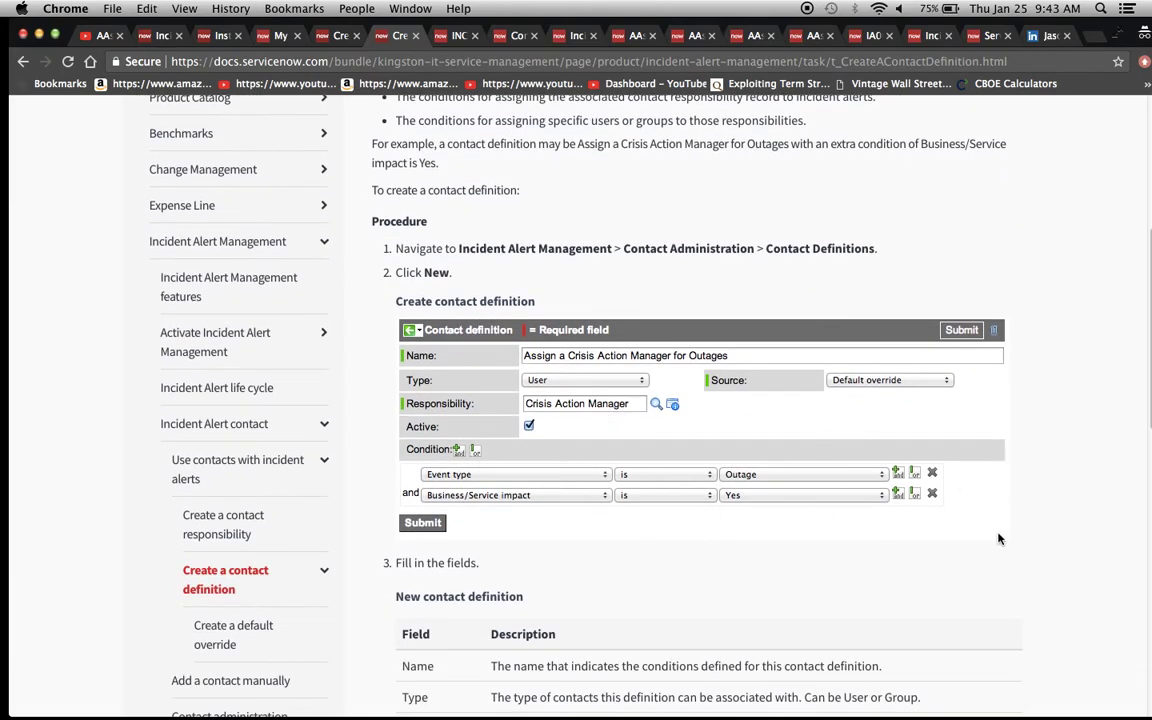
scroll(998, 539, down, 3)
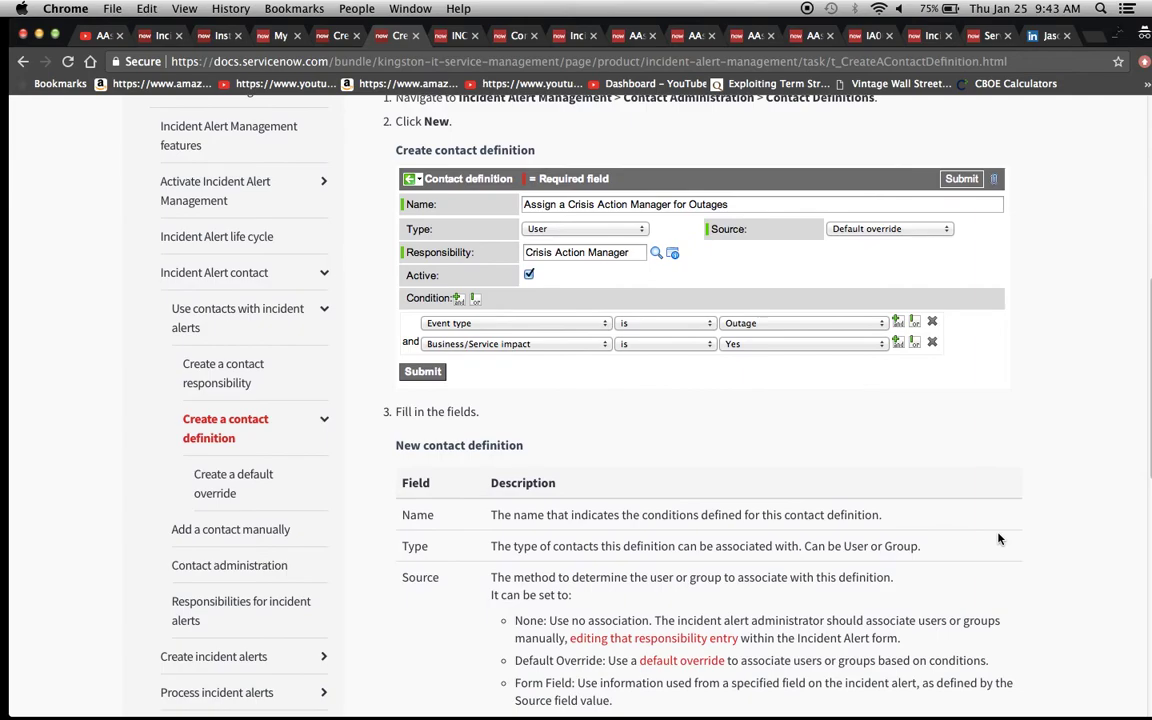
scroll(998, 539, down, 7)
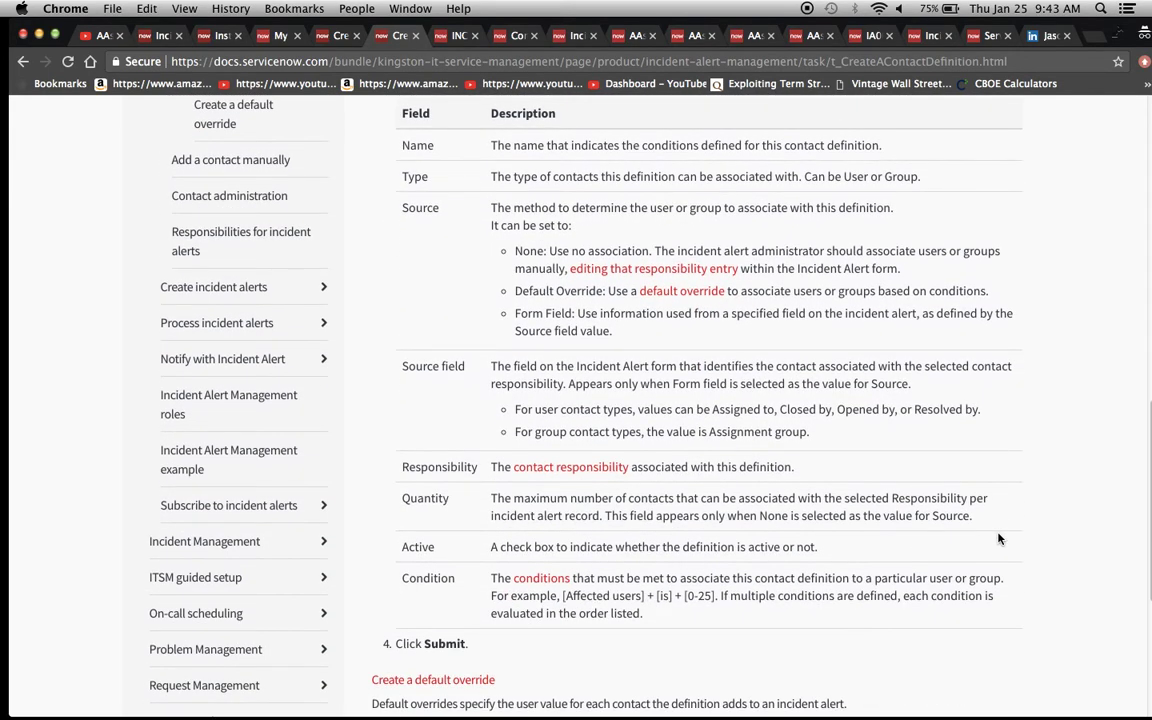
scroll(998, 539, down, 3)
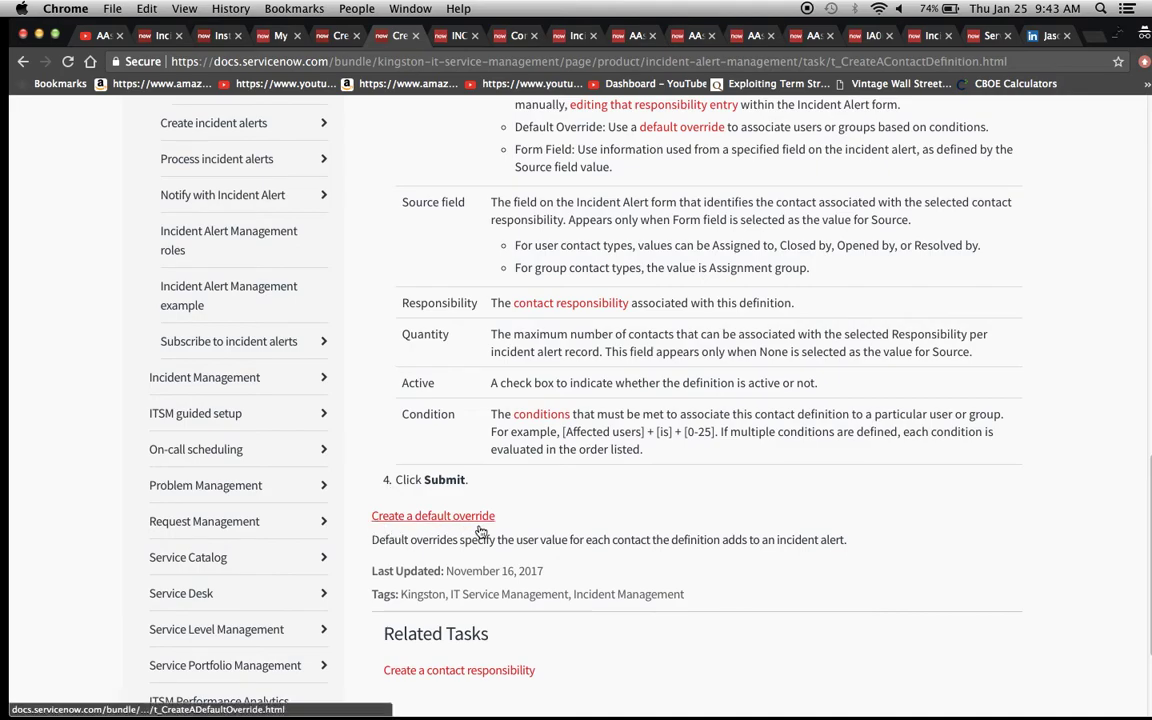
scroll(880, 413, up, 15)
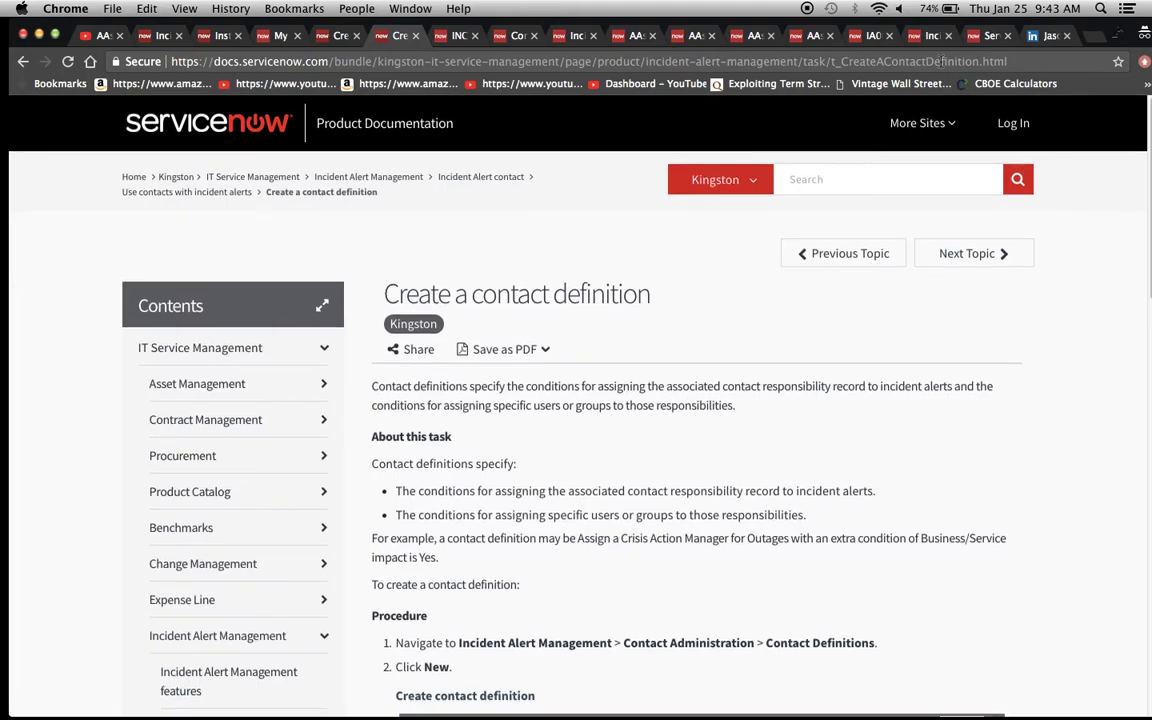
Refresh the list of new and in-progress incident alerts and sort it by number in descending order
click(918, 36)
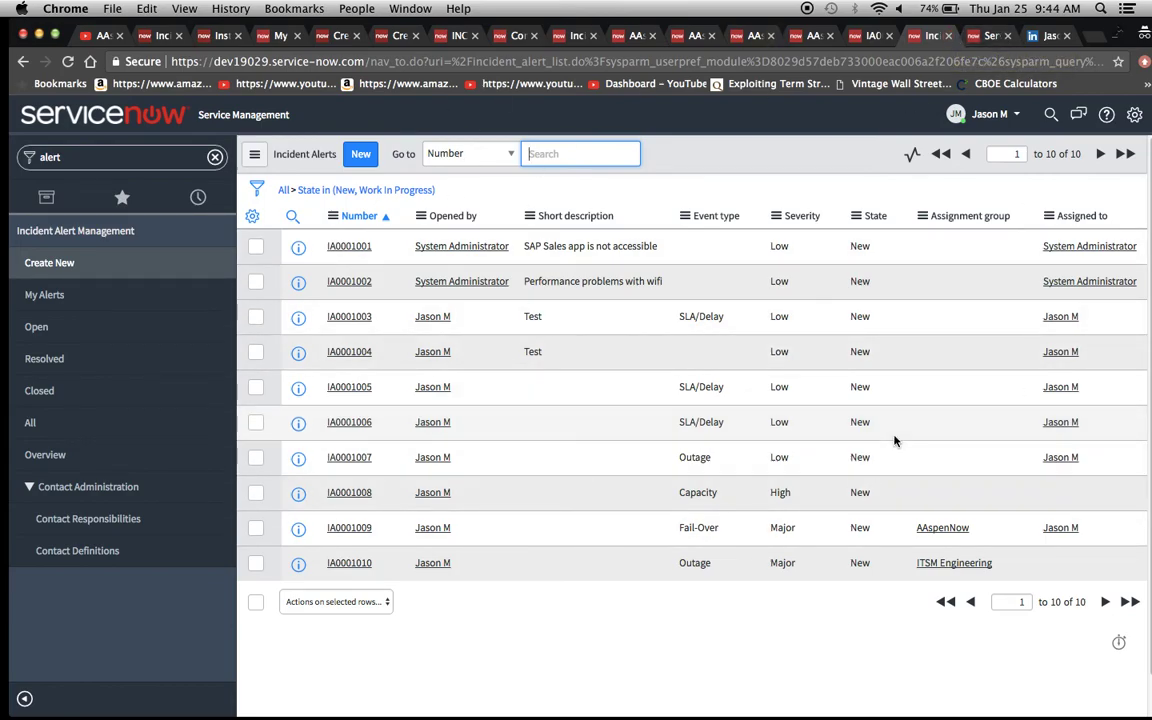
scroll(757, 360, right, 1)
scroll(757, 360, left, 1)
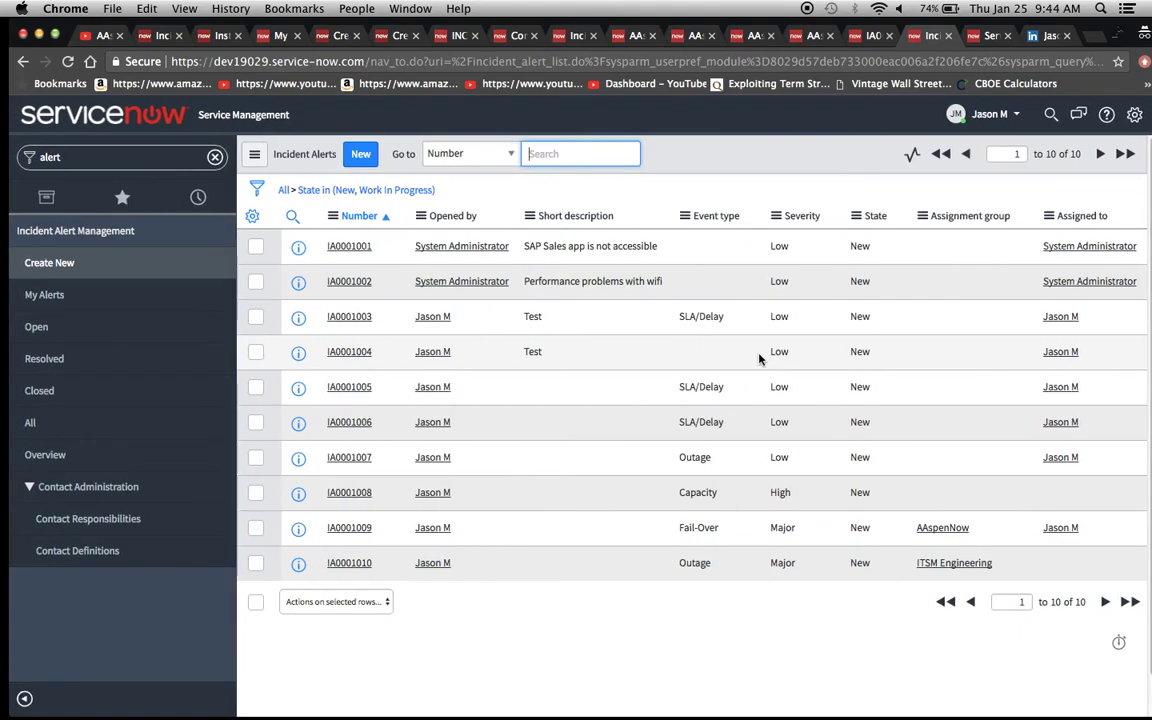
right_click(762, 157)
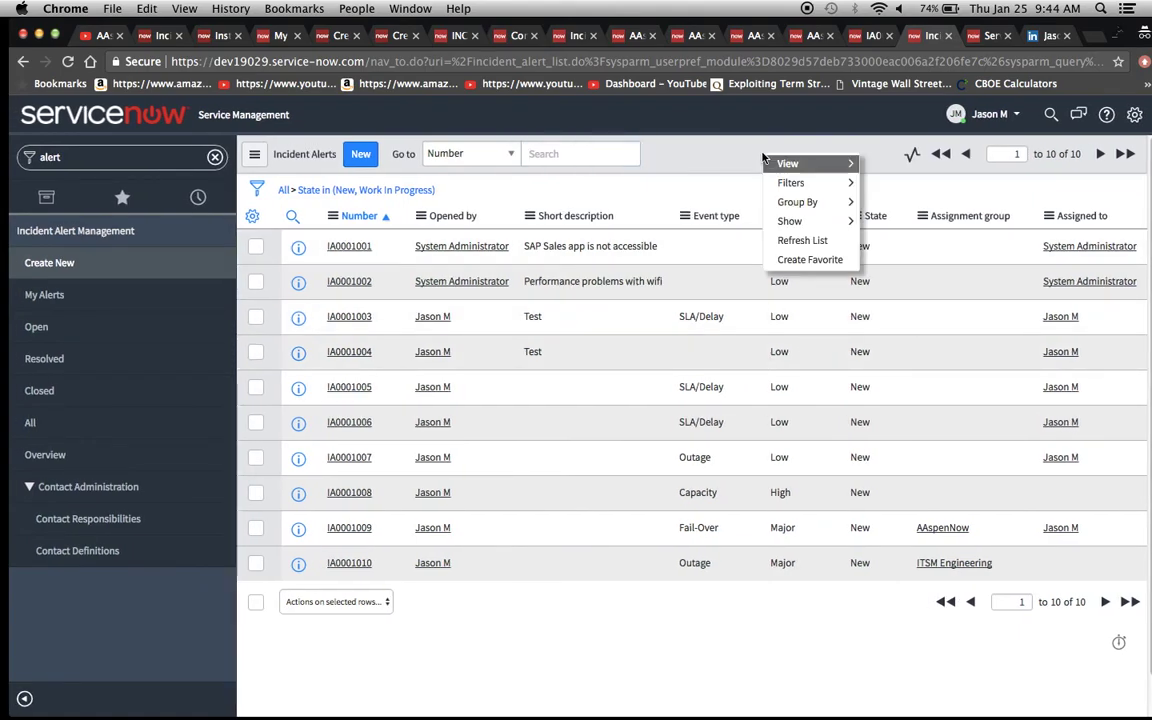
click(800, 240)
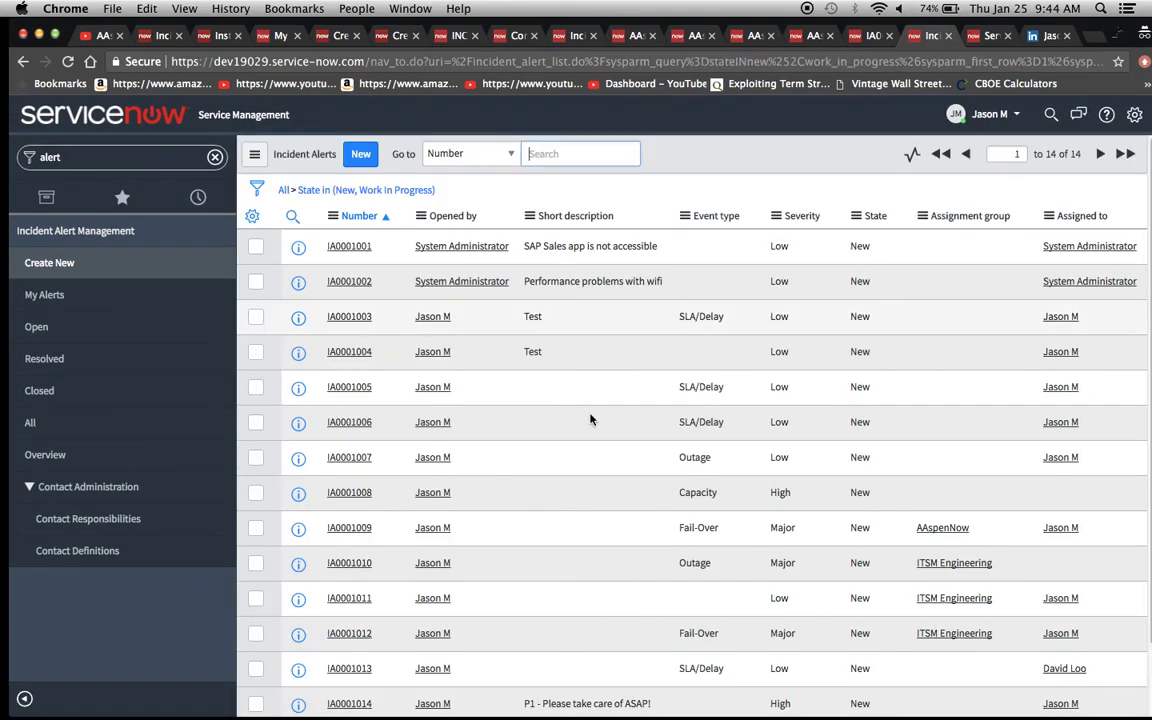
scroll(632, 488, down, 1)
scroll(632, 488, up, 1)
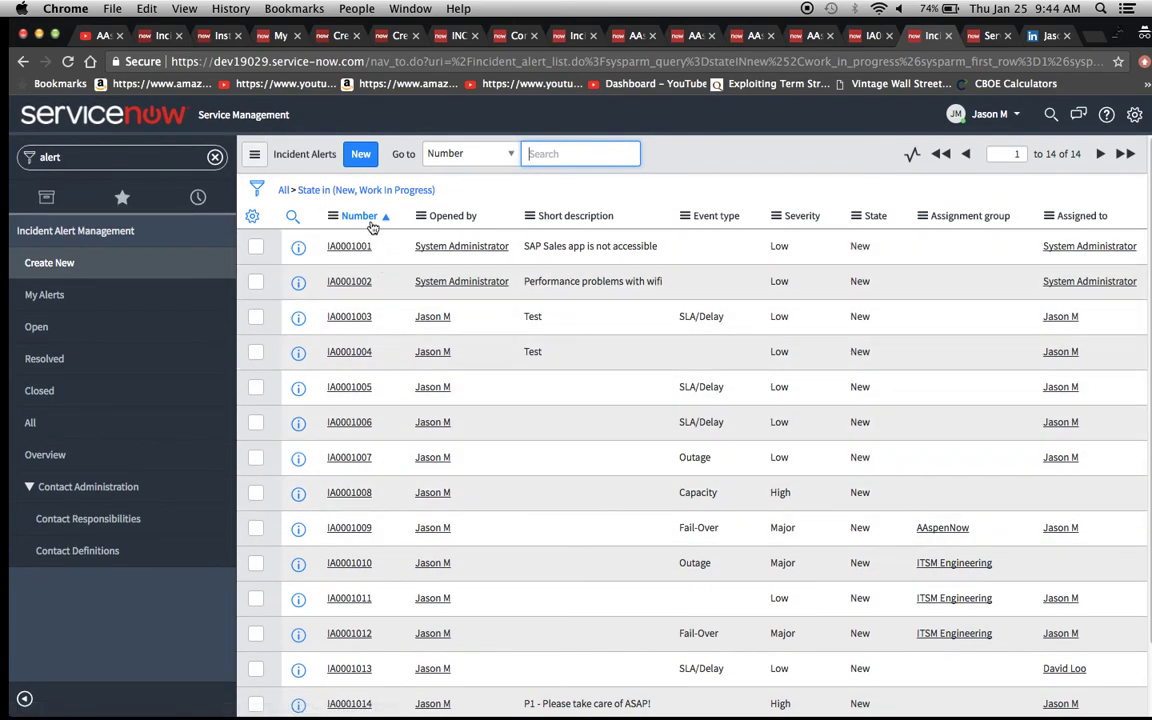
click(369, 219)
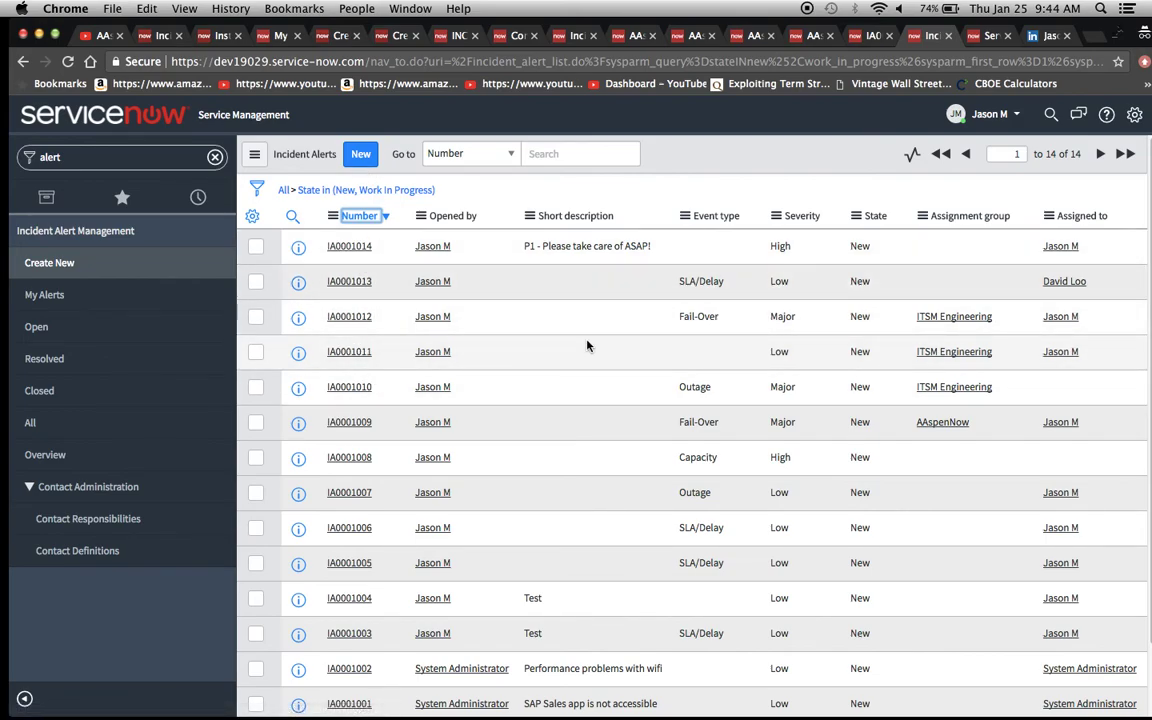
Examine the "Adding info from Source Incident" client script's settings and onChange code, and switch to the open LinkedIn profile
click(976, 38)
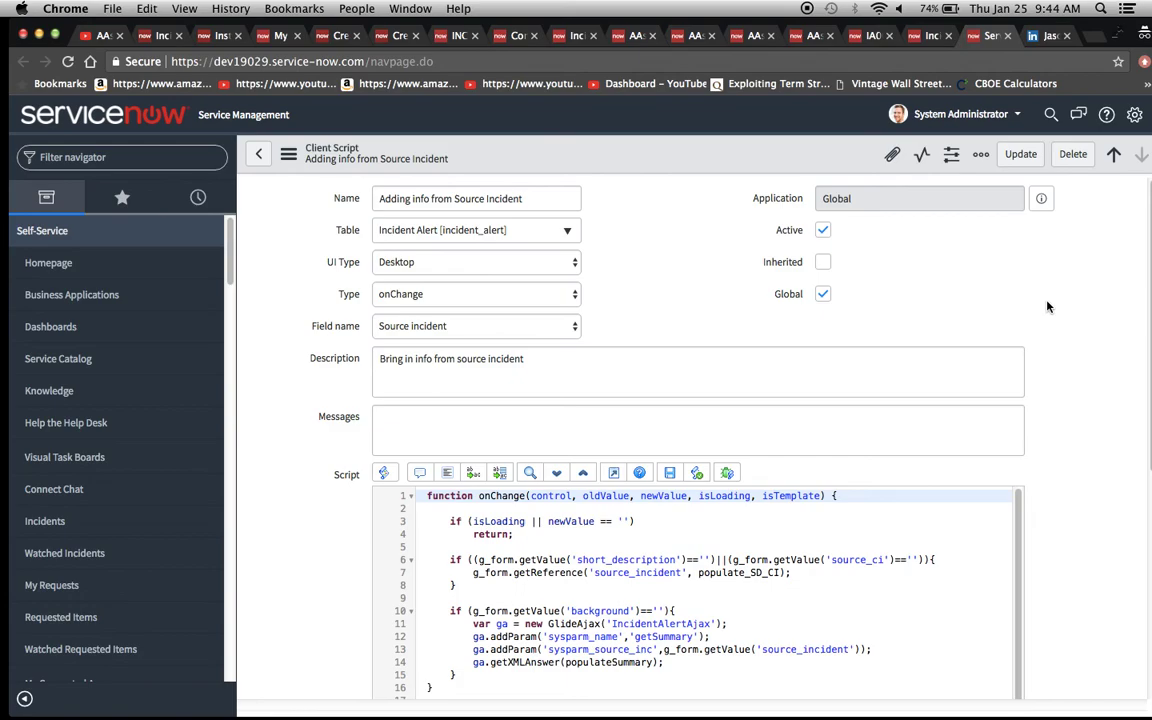
scroll(974, 306, down, 1)
scroll(974, 306, up, 1)
scroll(1073, 395, down, 1)
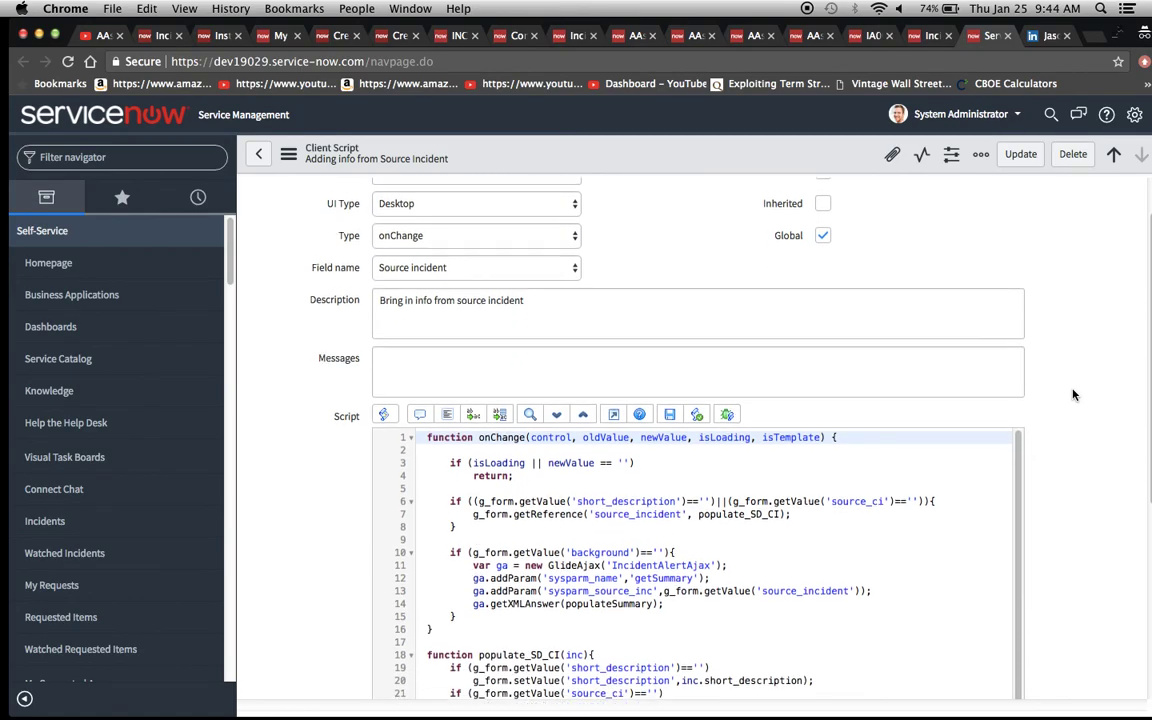
scroll(1073, 395, up, 1)
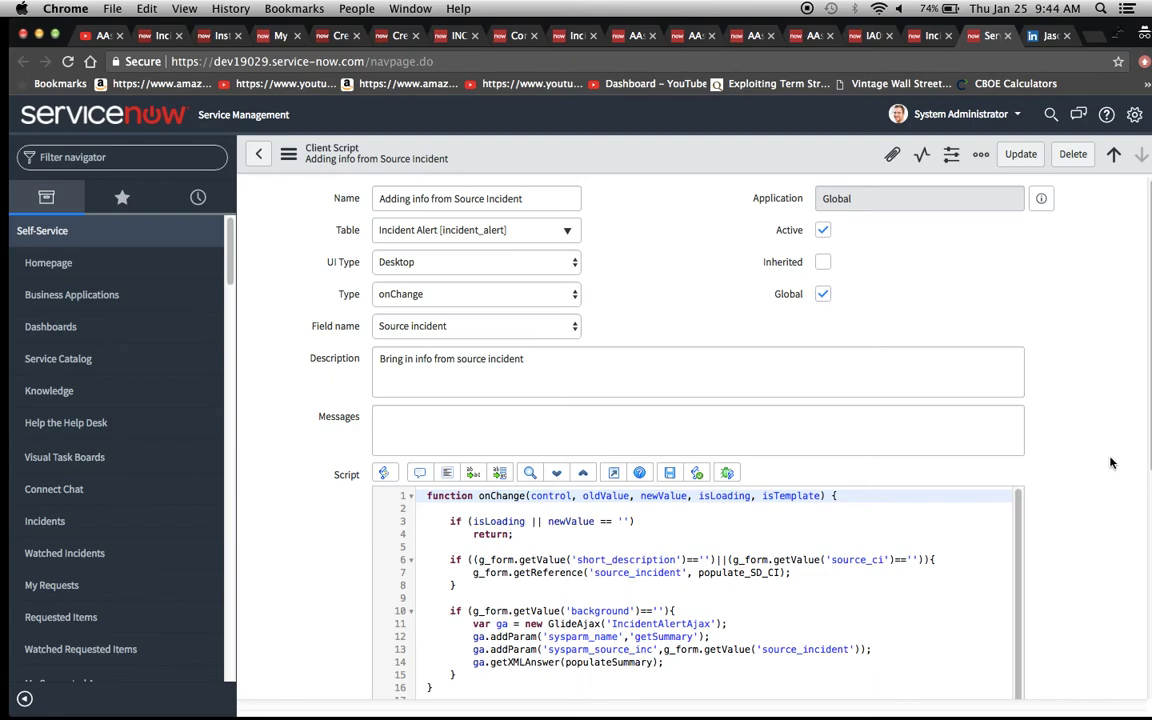
scroll(1003, 417, down, 3)
scroll(978, 508, down, 2)
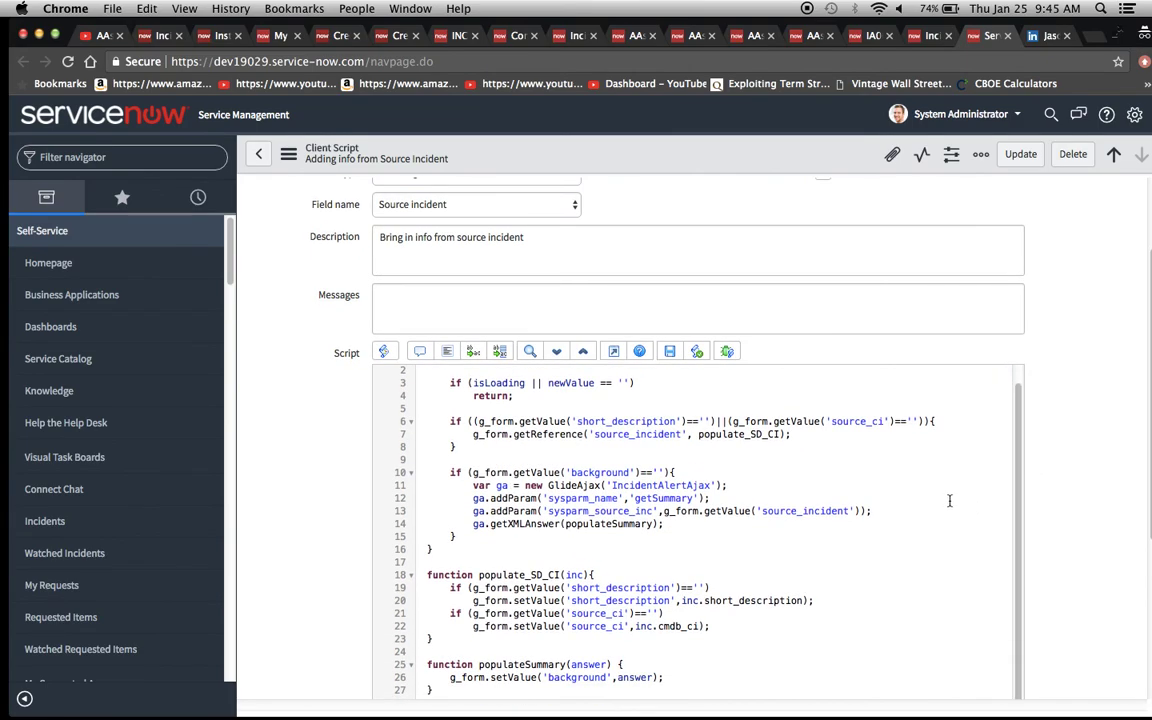
scroll(725, 648, down, 2)
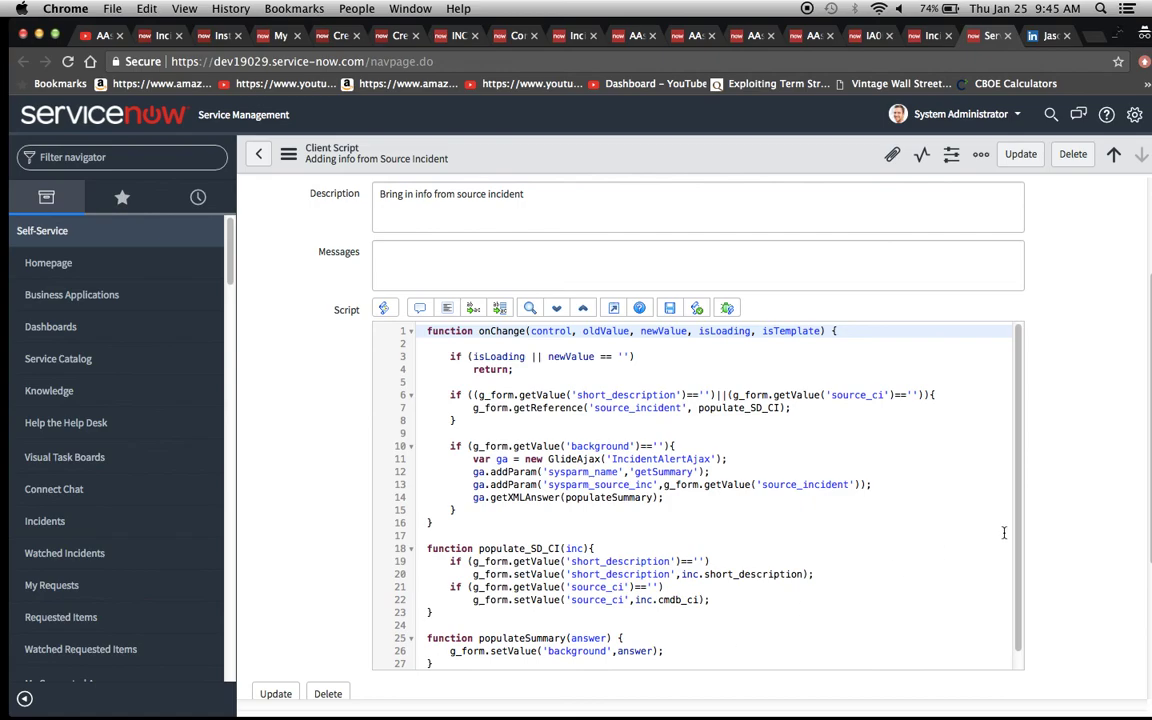
scroll(1001, 439, up, 5)
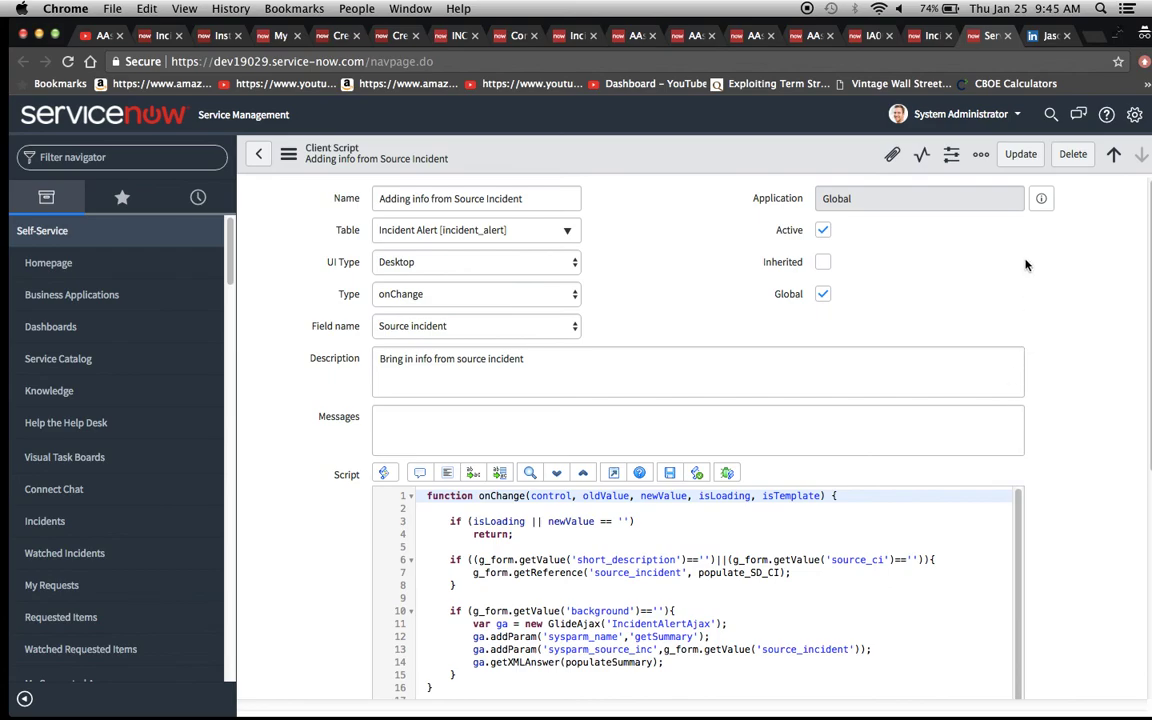
key(ctrl+Tab)
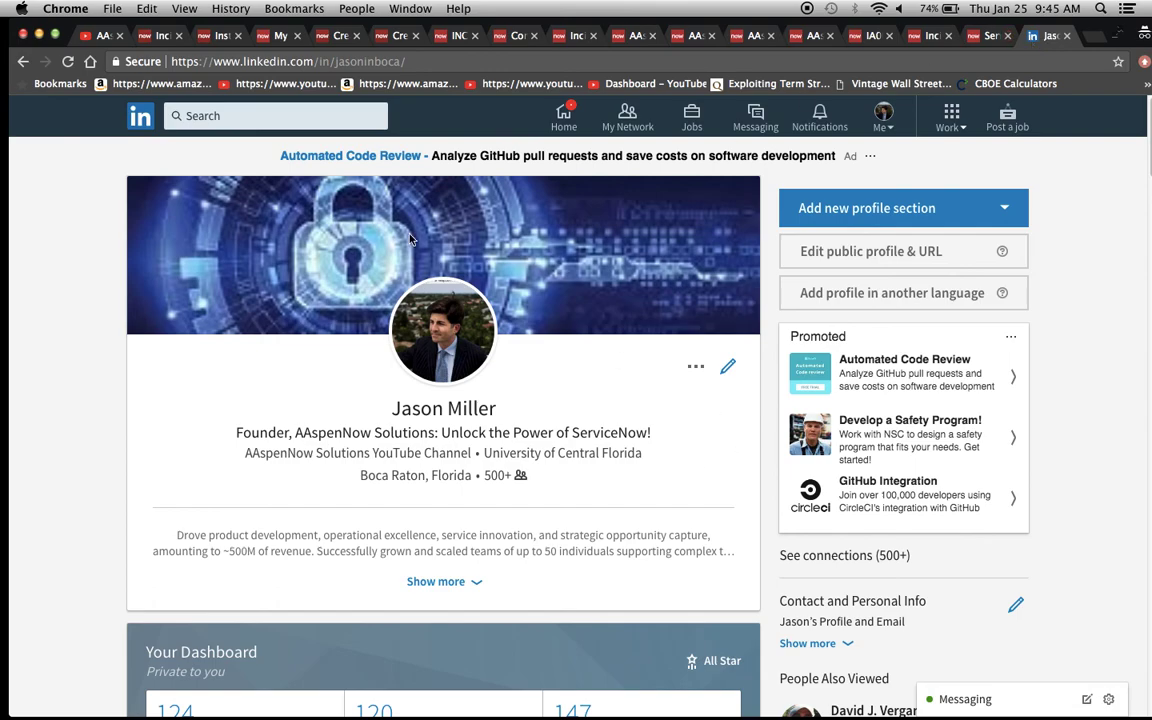